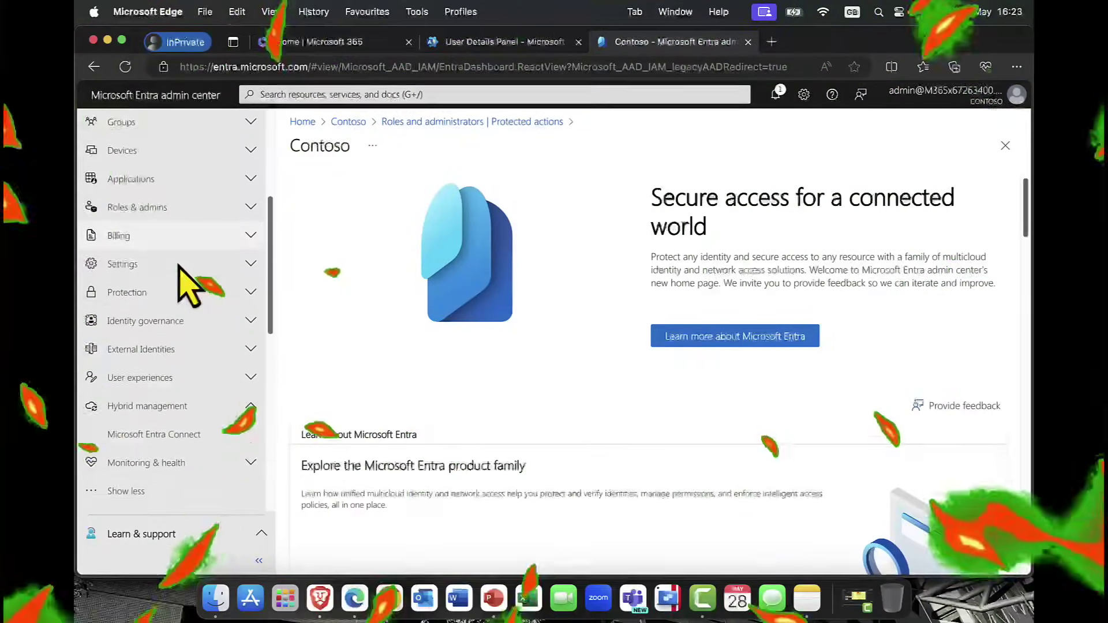
Go to Protection > Conditional Access to see the overview: 1 enabled, 0 report-only, 1 off.
scroll(188, 284, "down", 4)
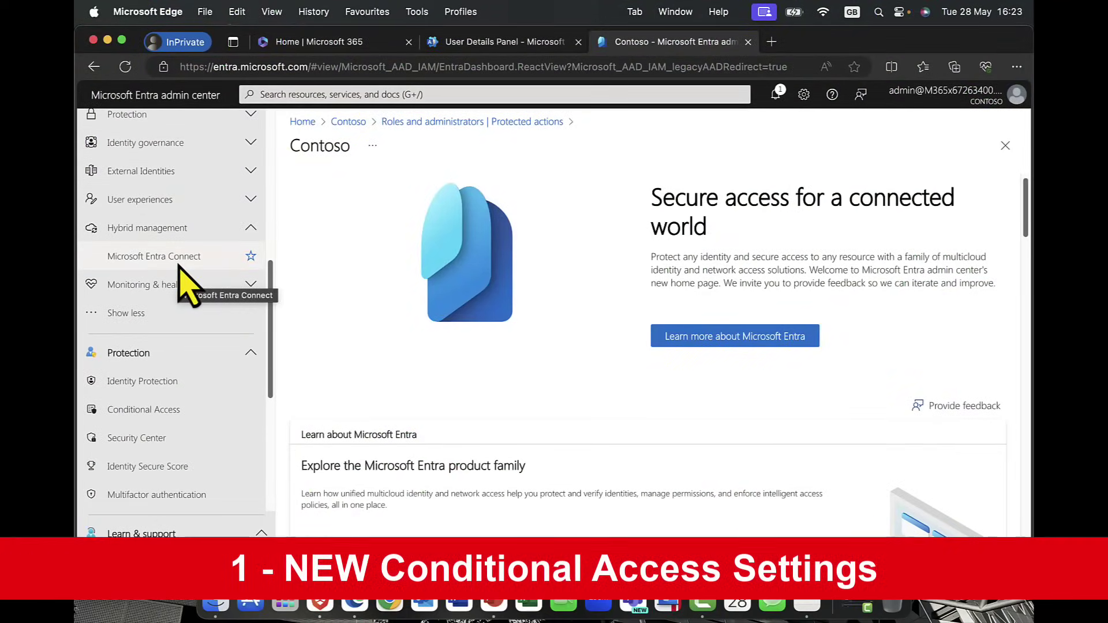
scroll(184, 281, "down", 5)
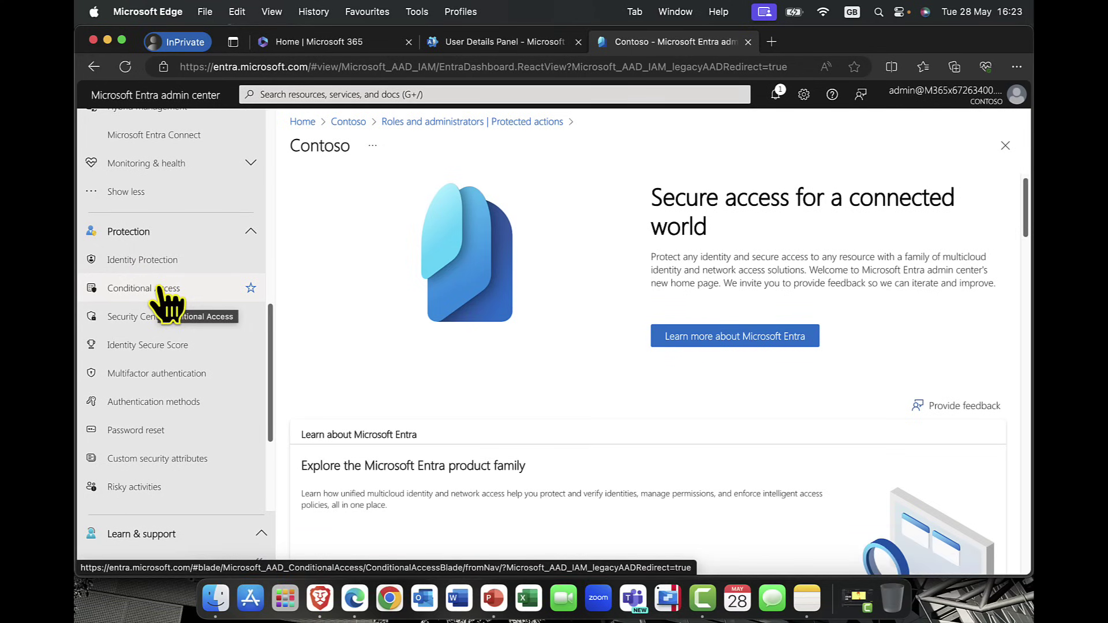
left_click(162, 289)
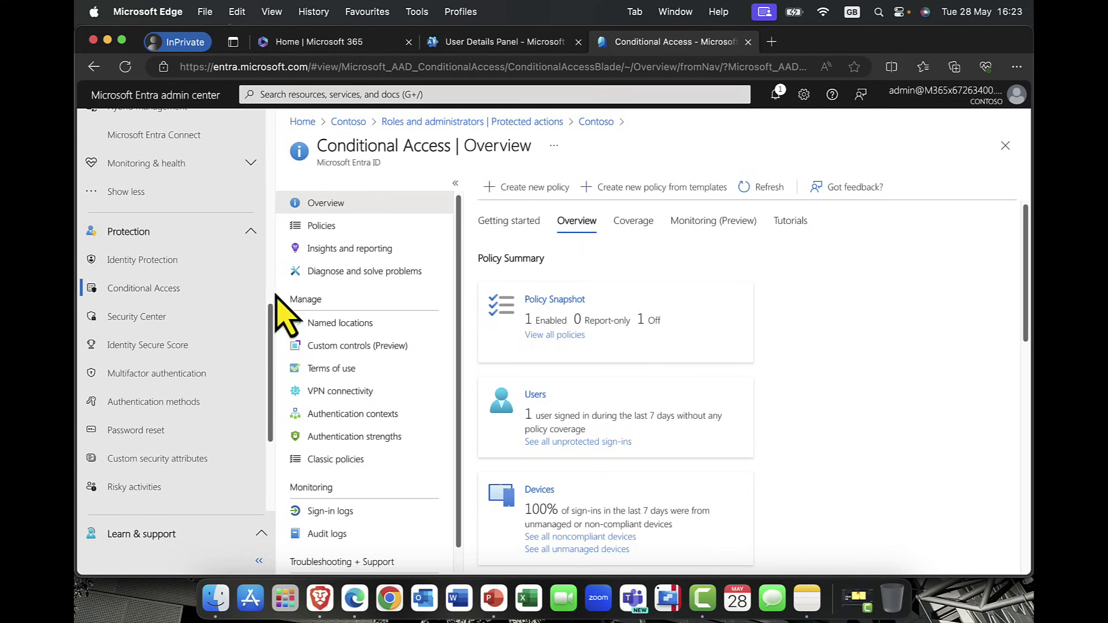
Show the Monitoring (Preview) chart: 63 sign-ins, 59 granted, 2 denied, 2 without policy.
left_click(727, 223)
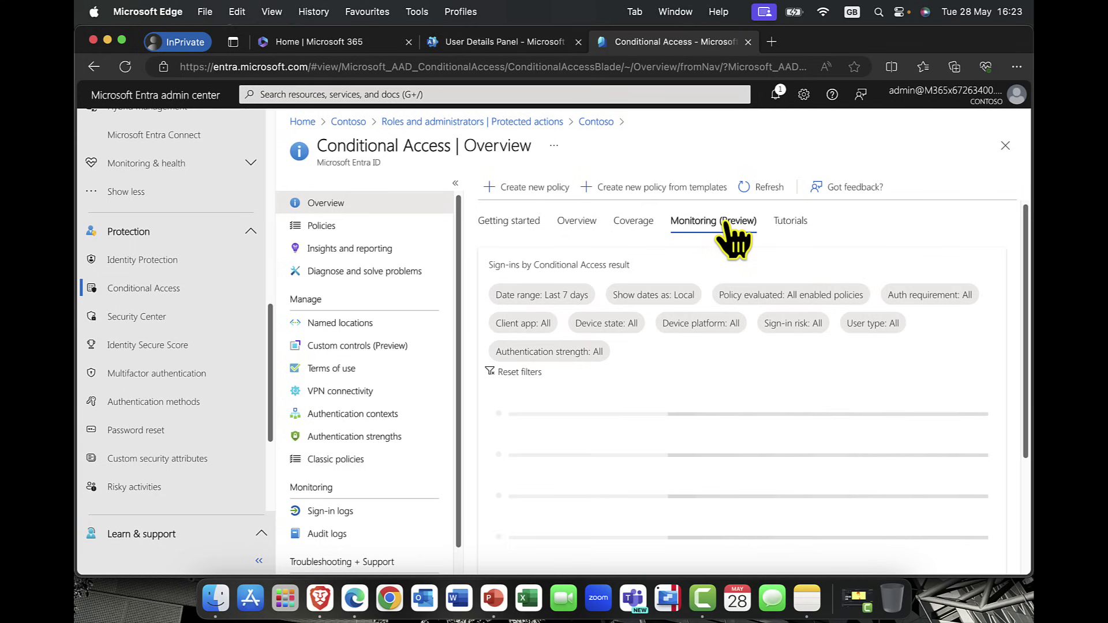
scroll(717, 424, "down", 3)
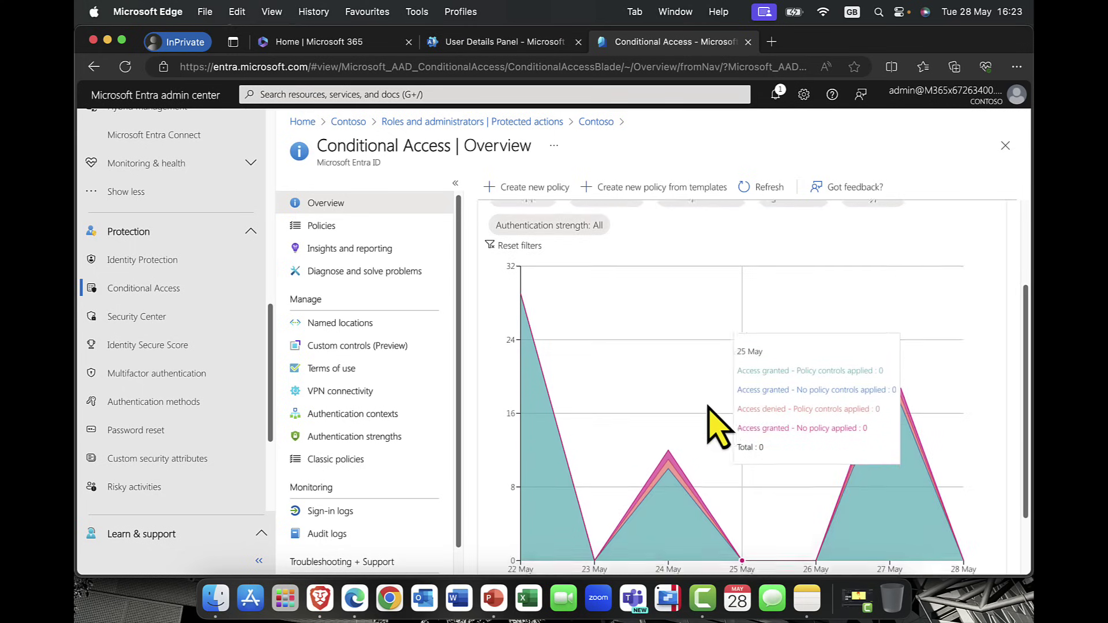
scroll(709, 407, "down", 1)
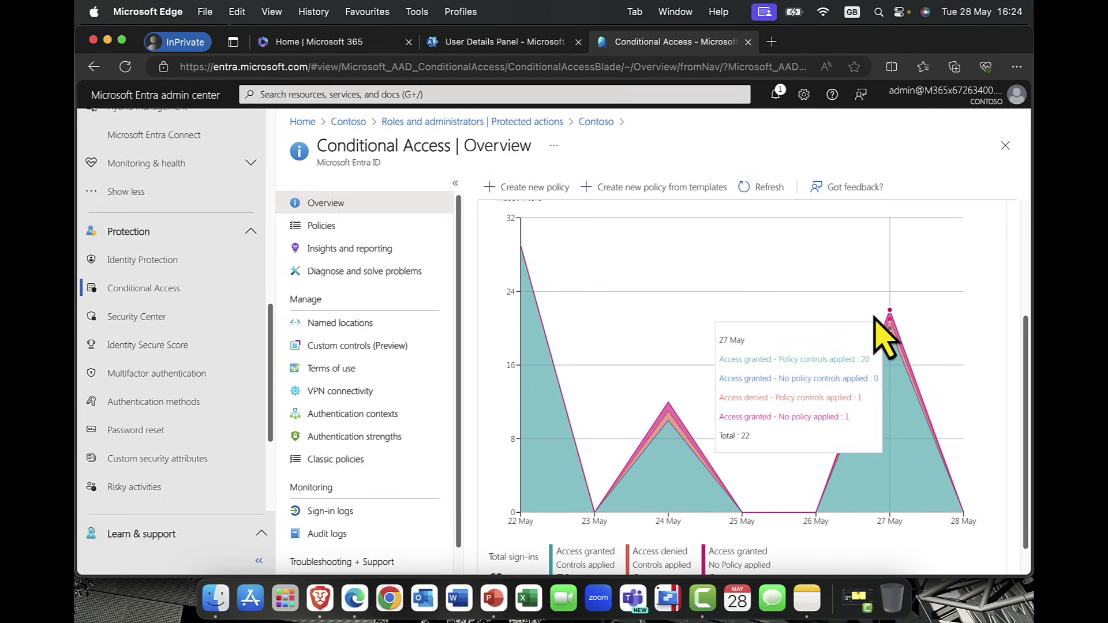
scroll(704, 548, "down", 1)
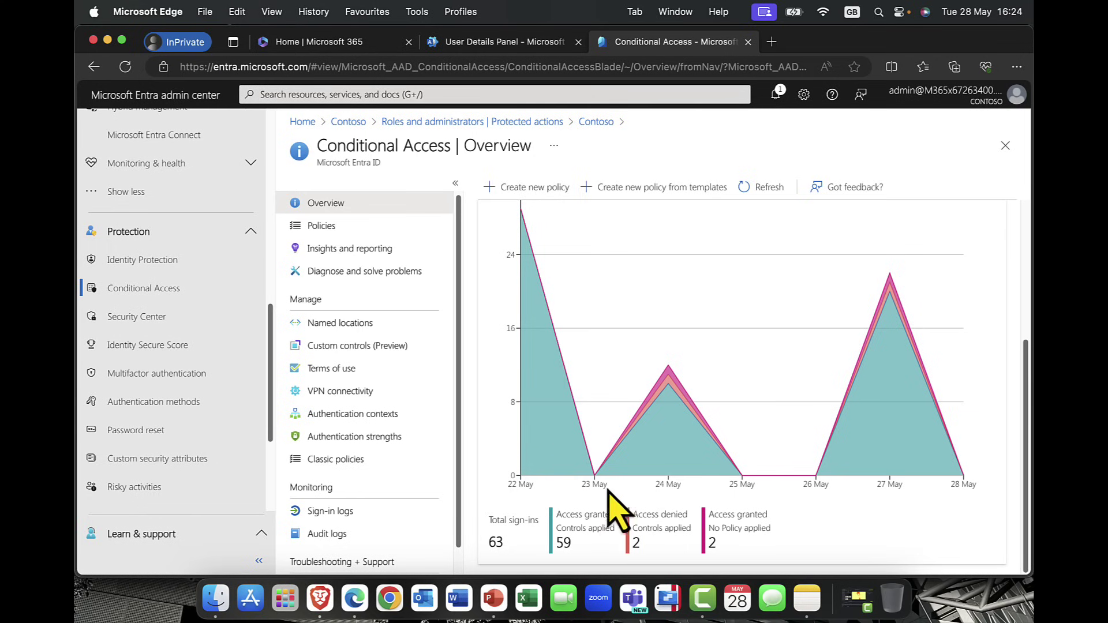
scroll(618, 262, "up", 1)
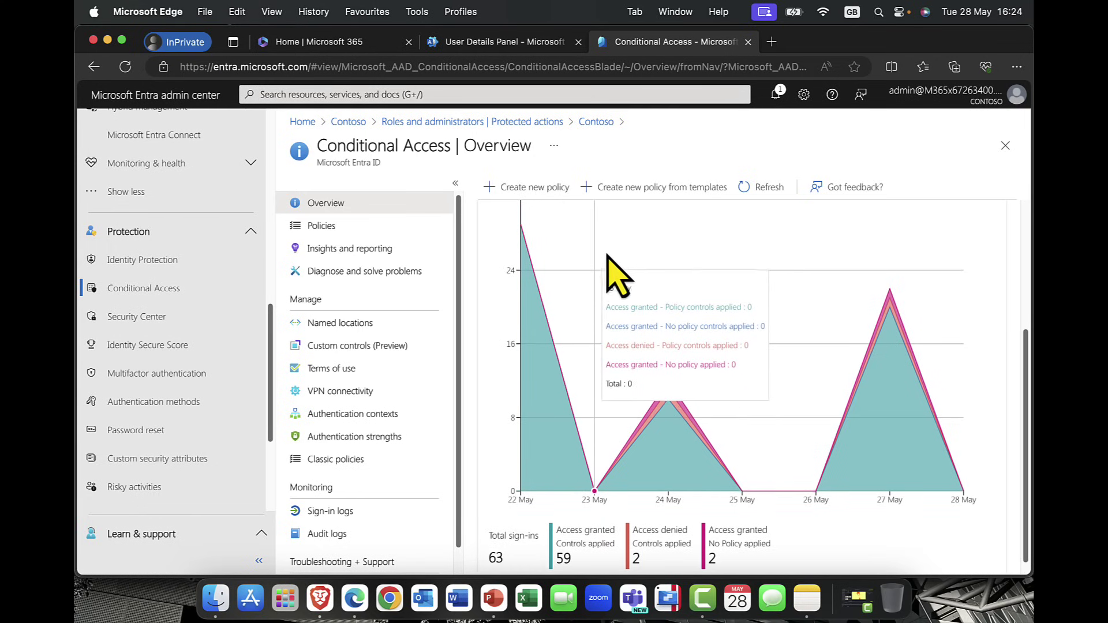
Browse the Zero Trust, Remote work and Secure foundation policy templates, then return to Conditional Access | Policies.
left_click(322, 226)
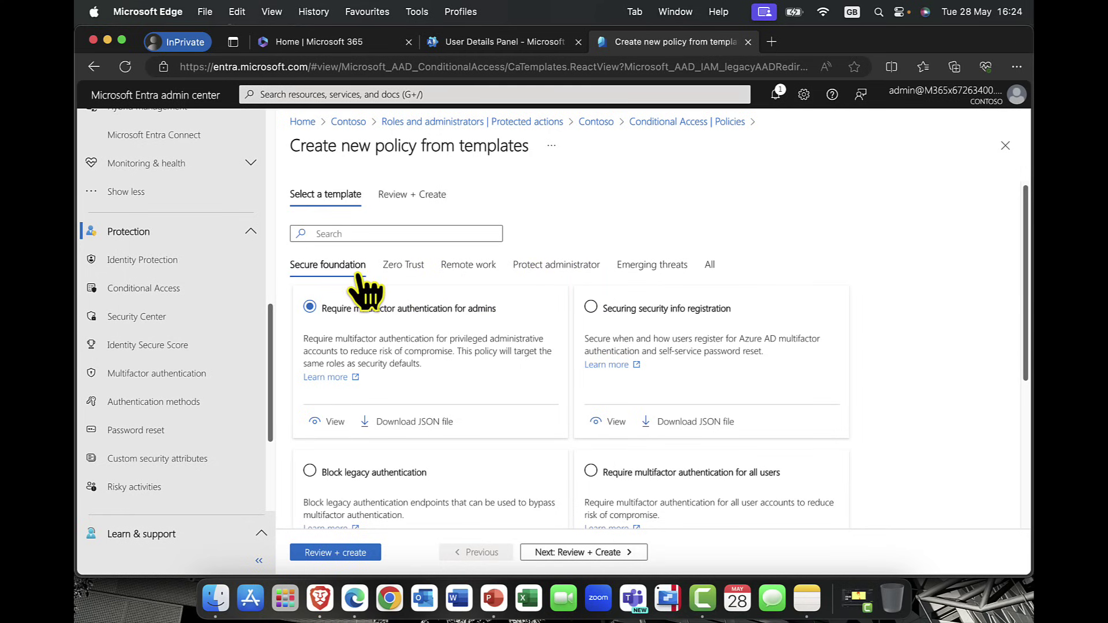
left_click(411, 271)
left_click(468, 271)
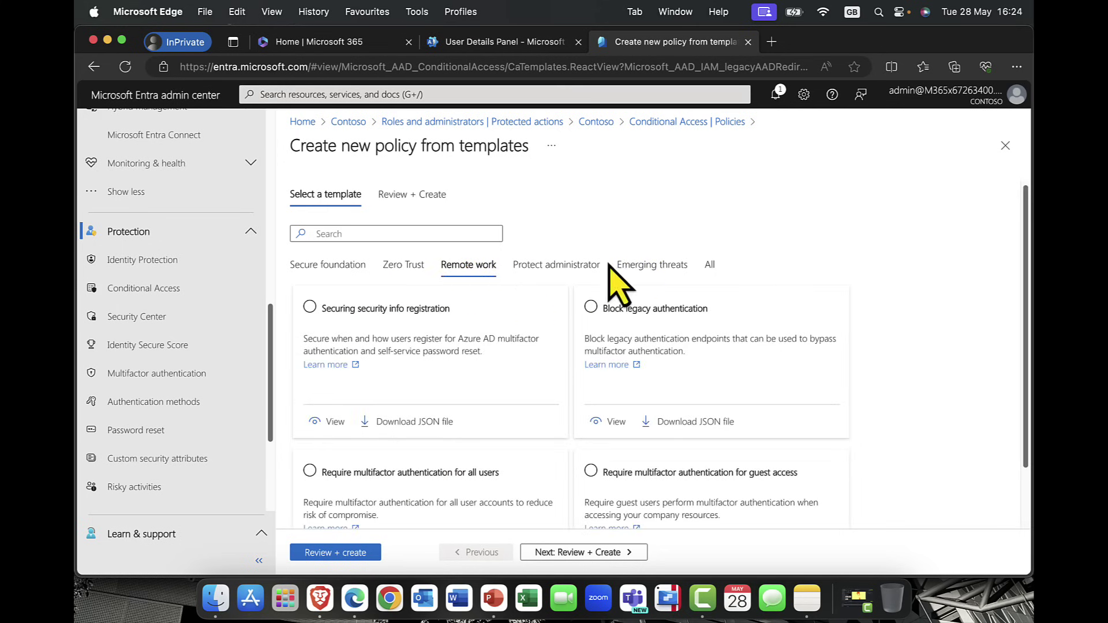
left_click(352, 268)
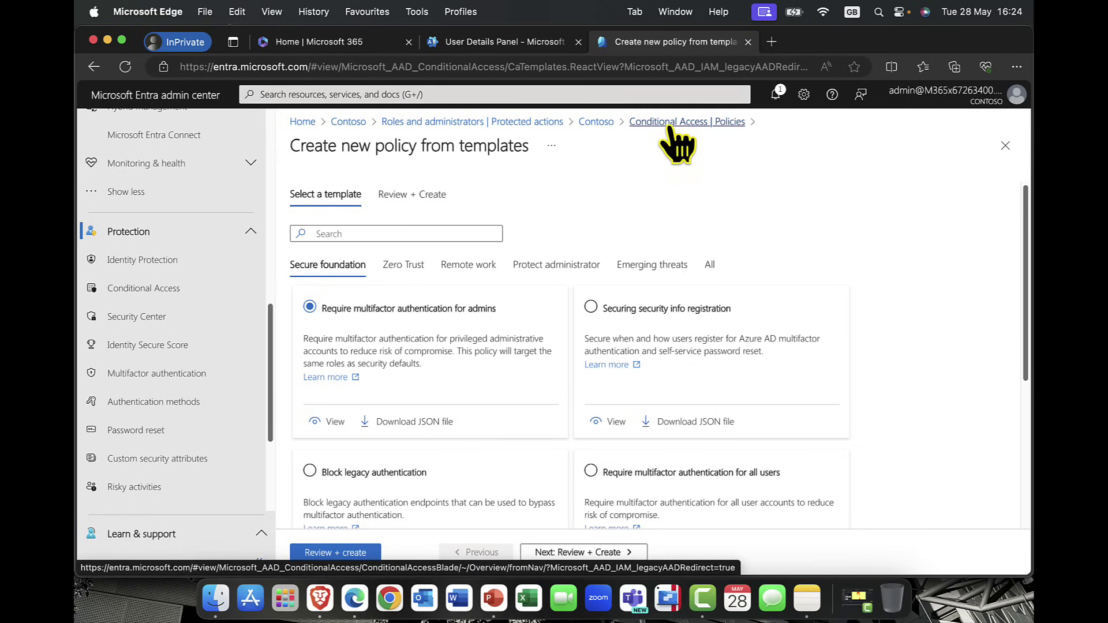
left_click(653, 122)
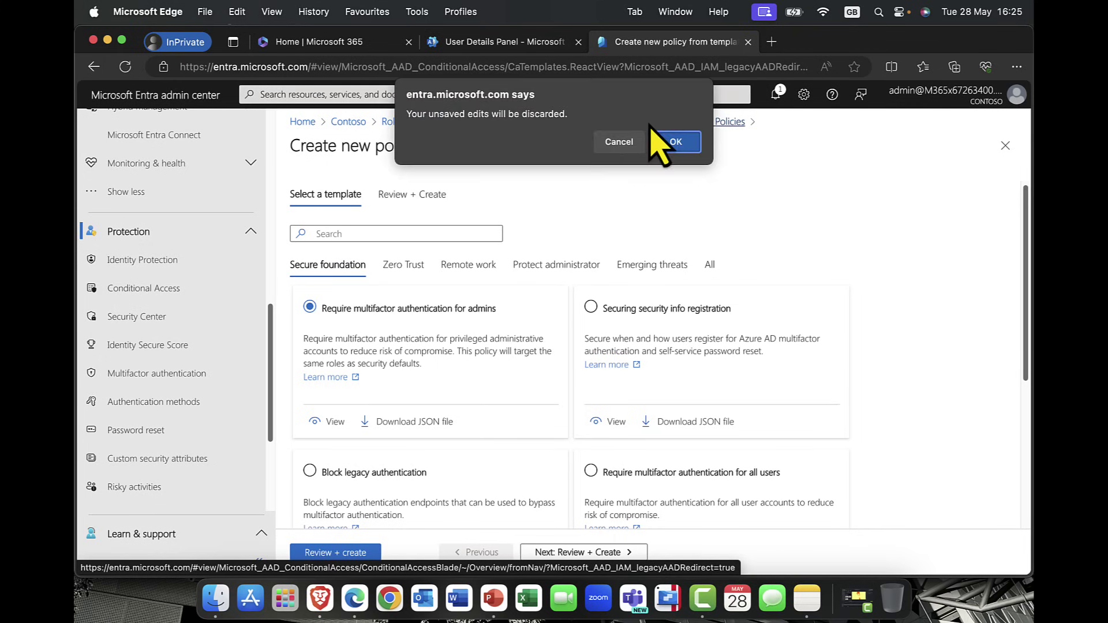
Discard the template edits and view Named locations: All Compliant Network locations and Norway.
left_click(676, 144)
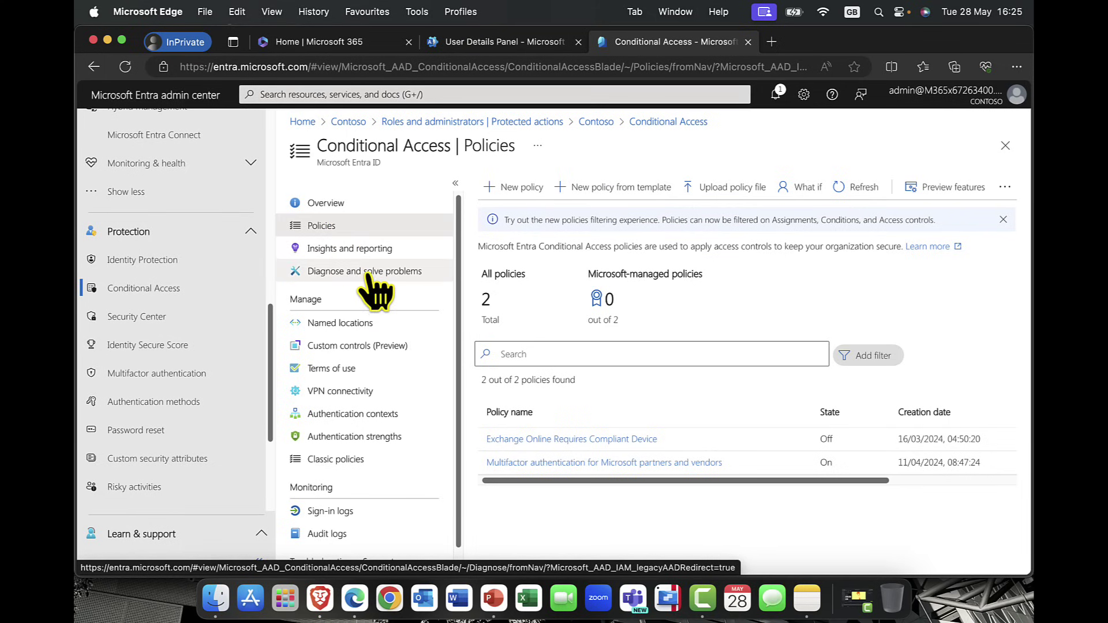
scroll(375, 289, "down", 1)
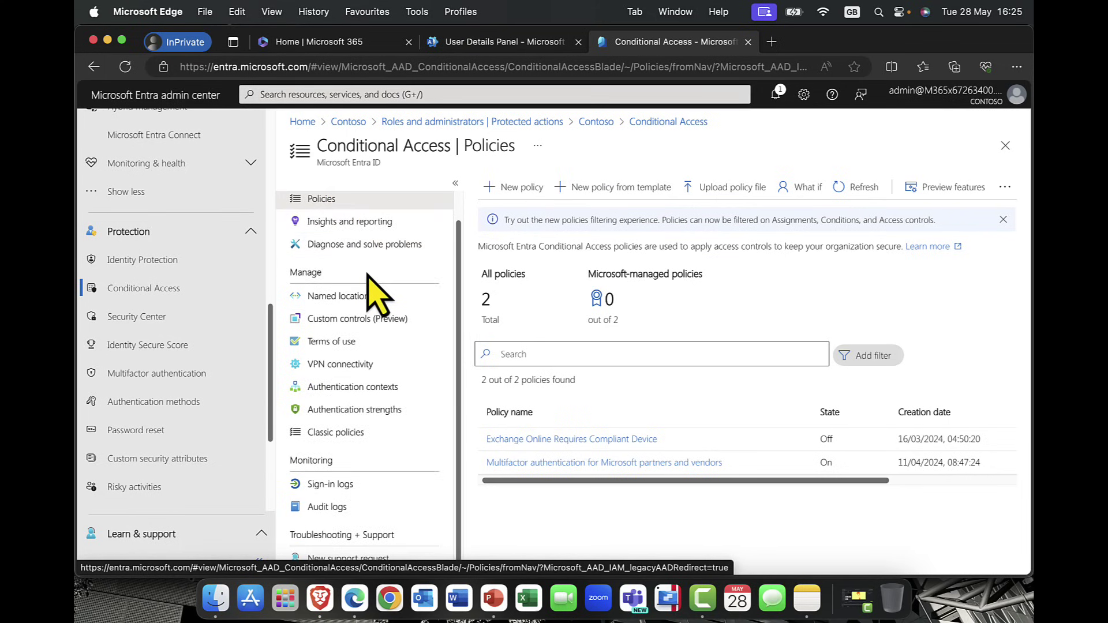
left_click(328, 298)
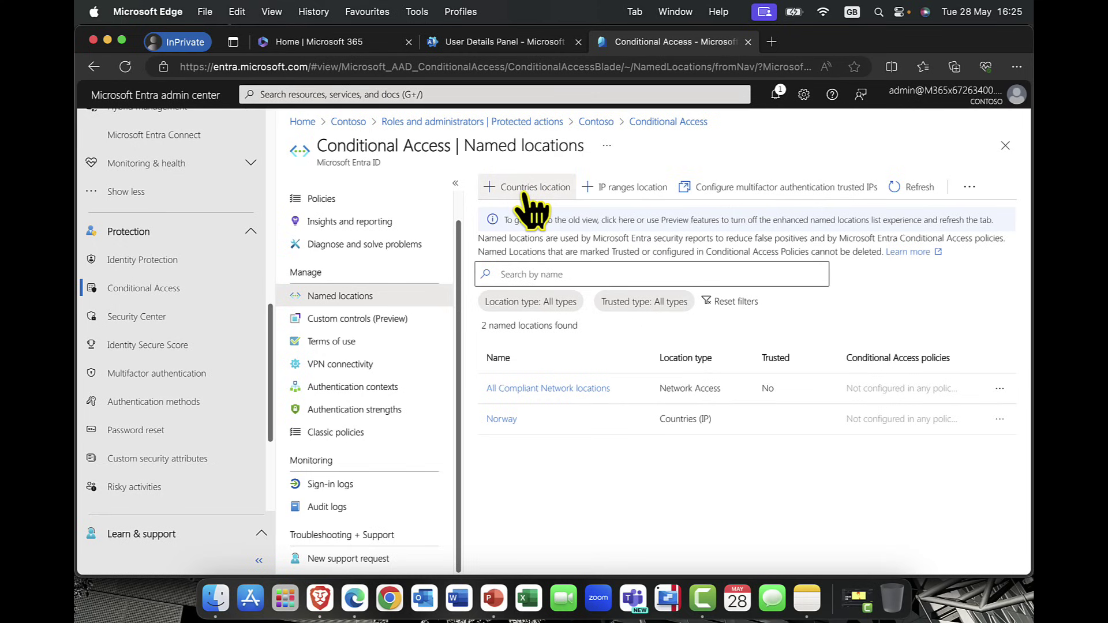
left_click(638, 189)
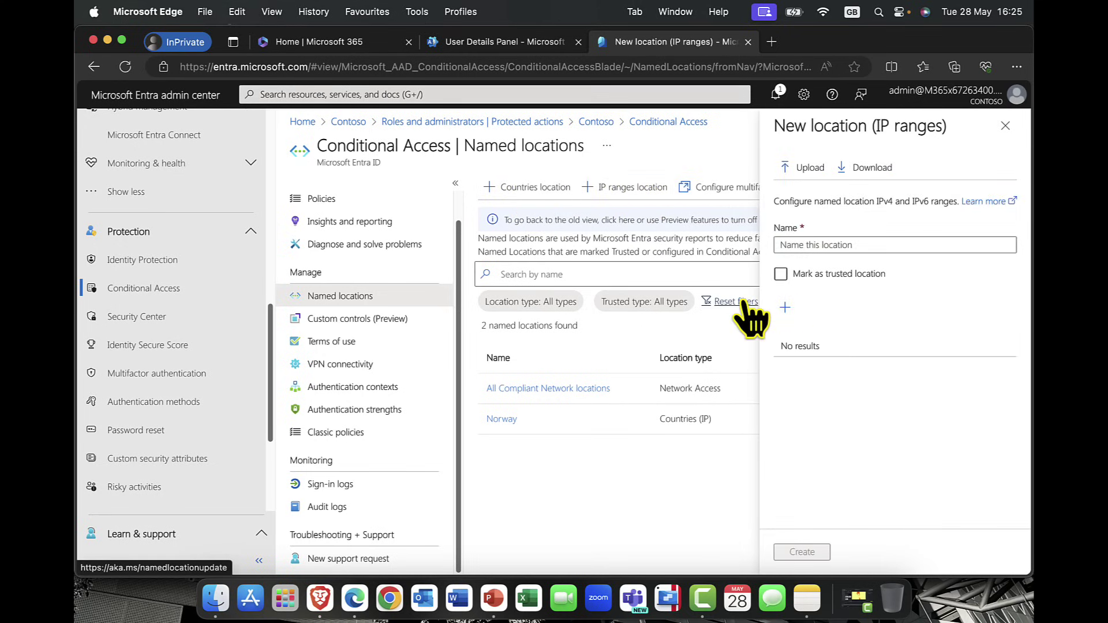
left_click(780, 275)
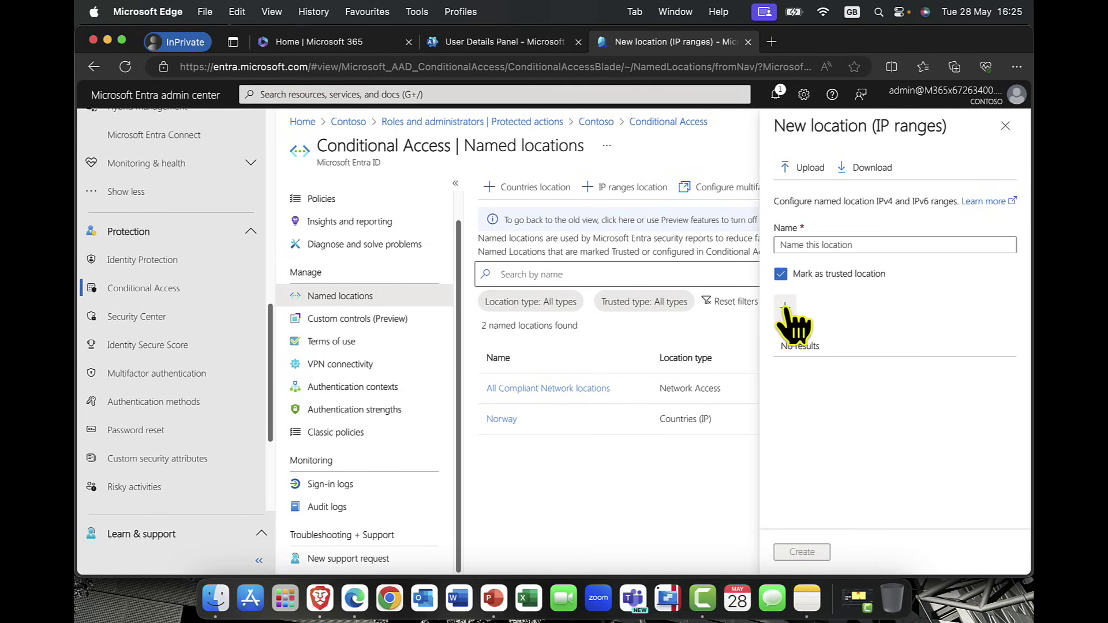
left_click(784, 307)
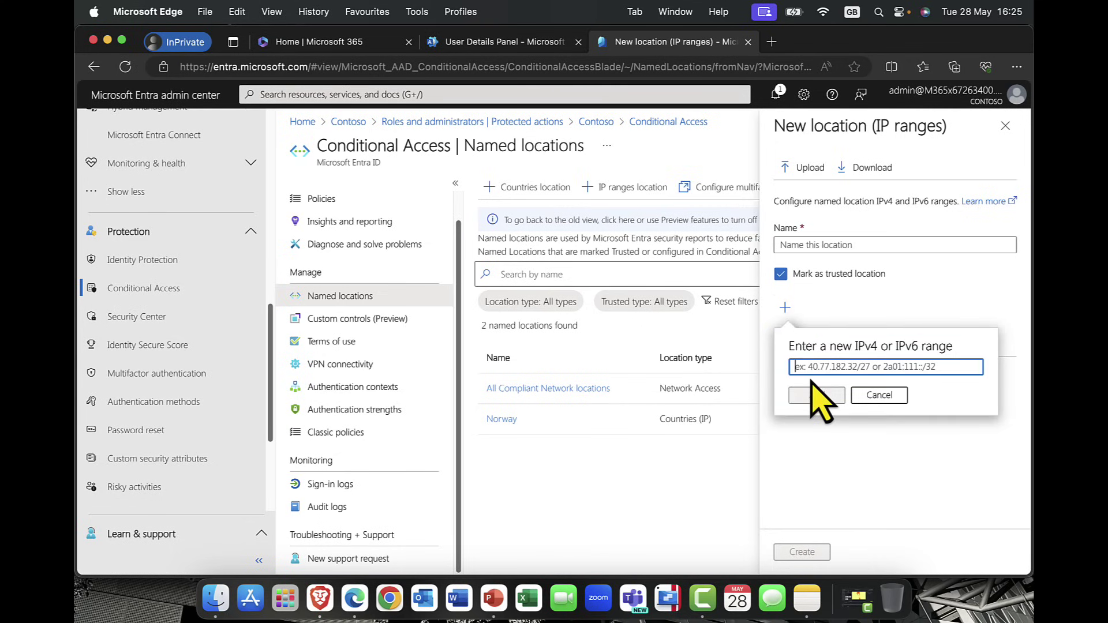
left_click(877, 398)
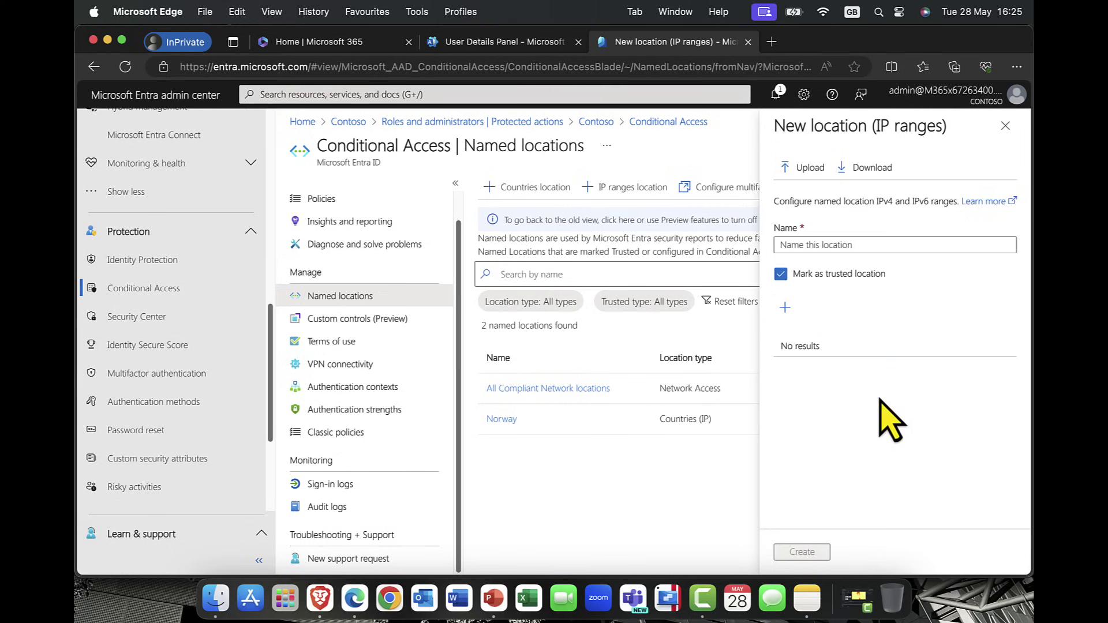
left_click(1006, 126)
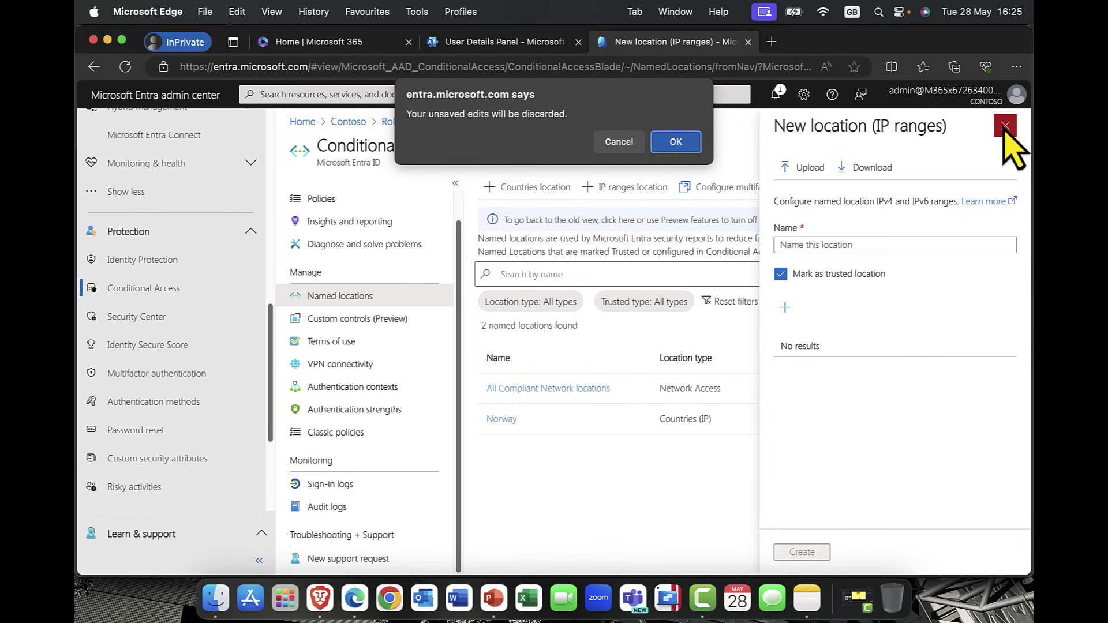
left_click(678, 148)
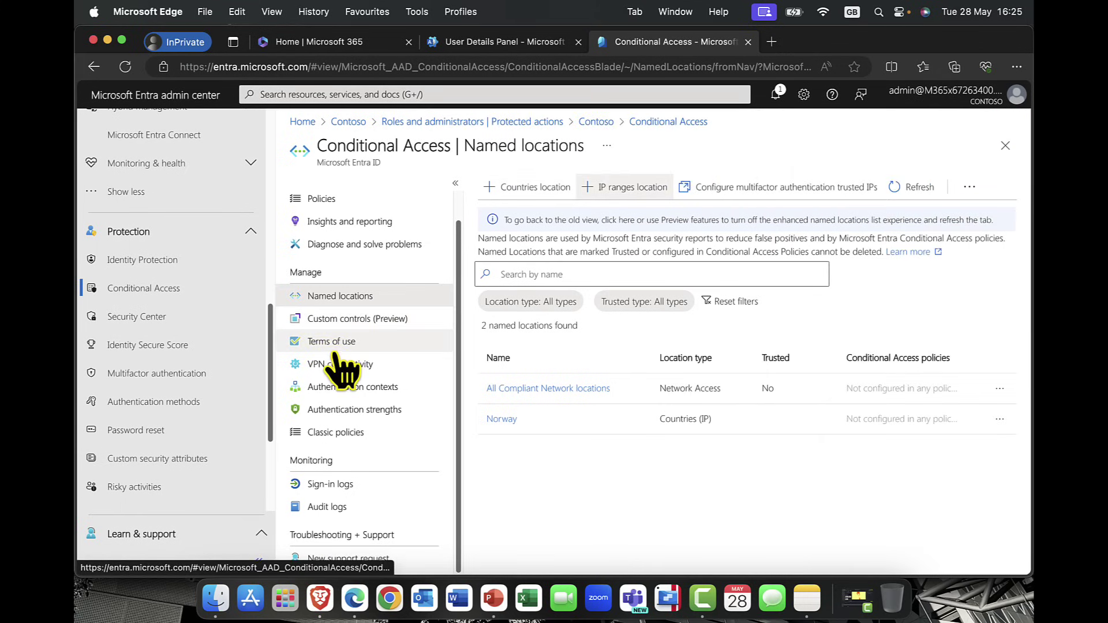
Show the Authentication strengths list with custom Oslo AS and the three built-in strengths.
left_click(386, 412)
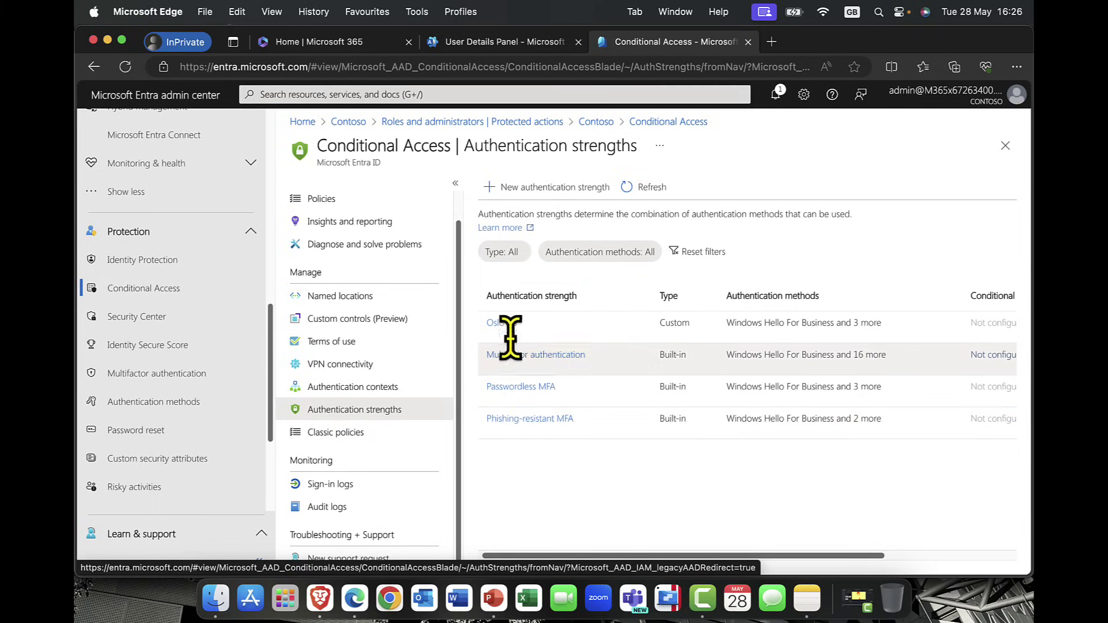
left_click(546, 189)
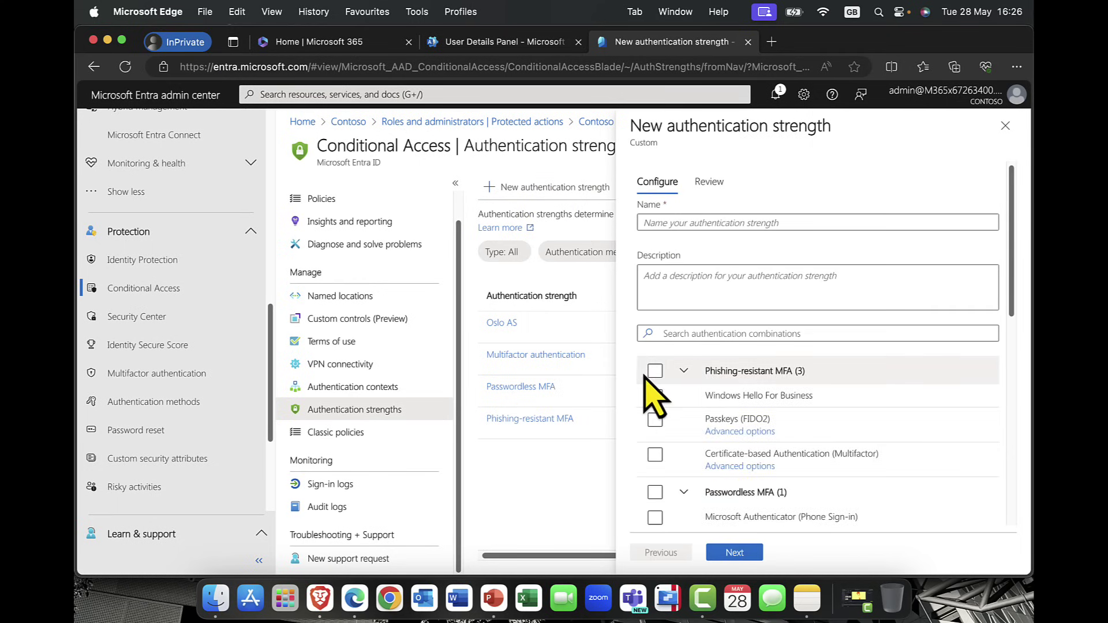
left_click(655, 371)
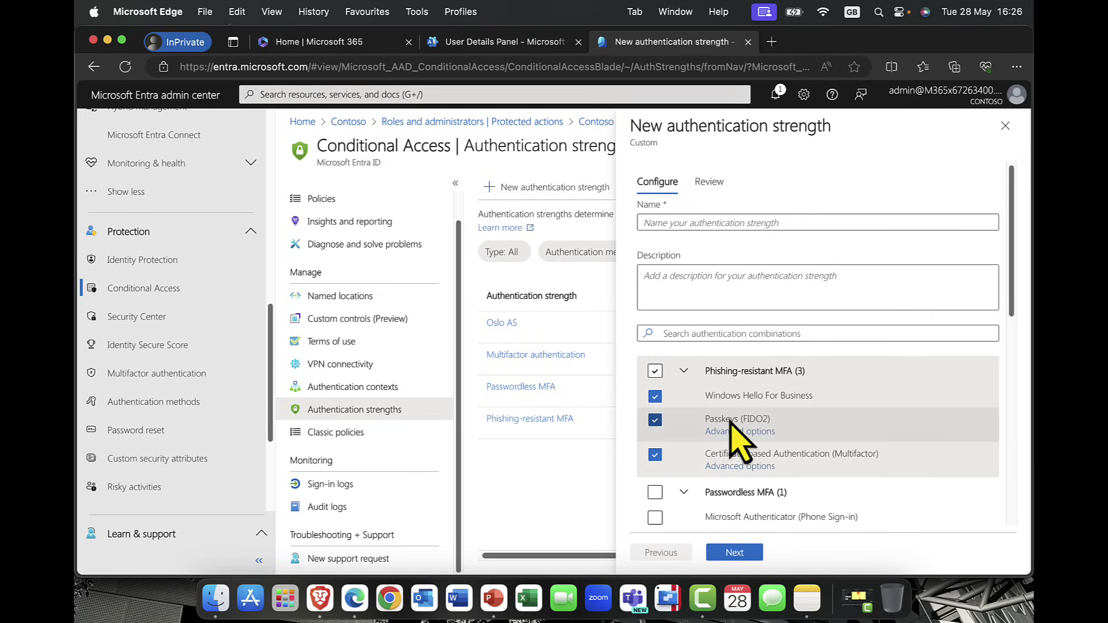
left_click(655, 370)
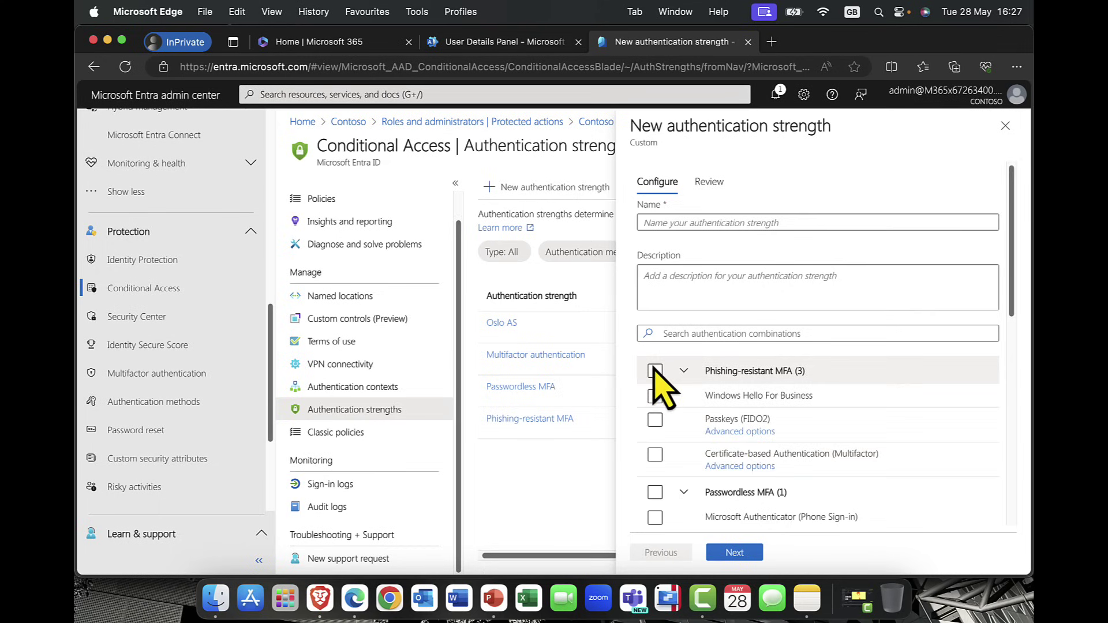
left_click(1005, 126)
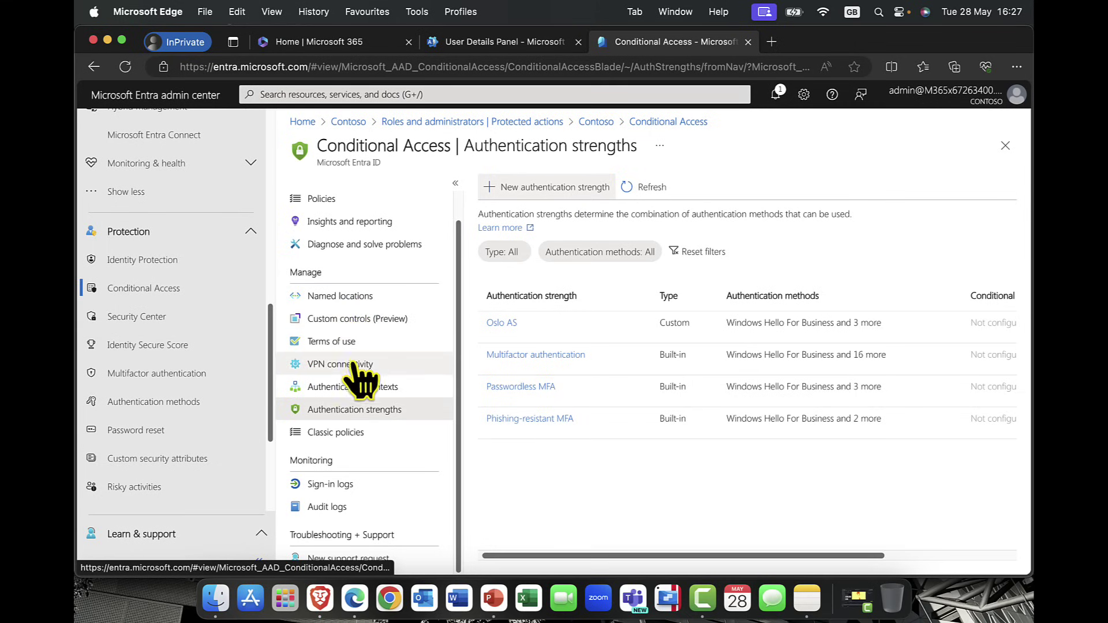
Return to the Conditional Access policies list and start a new policy.
scroll(360, 375, "up", 1)
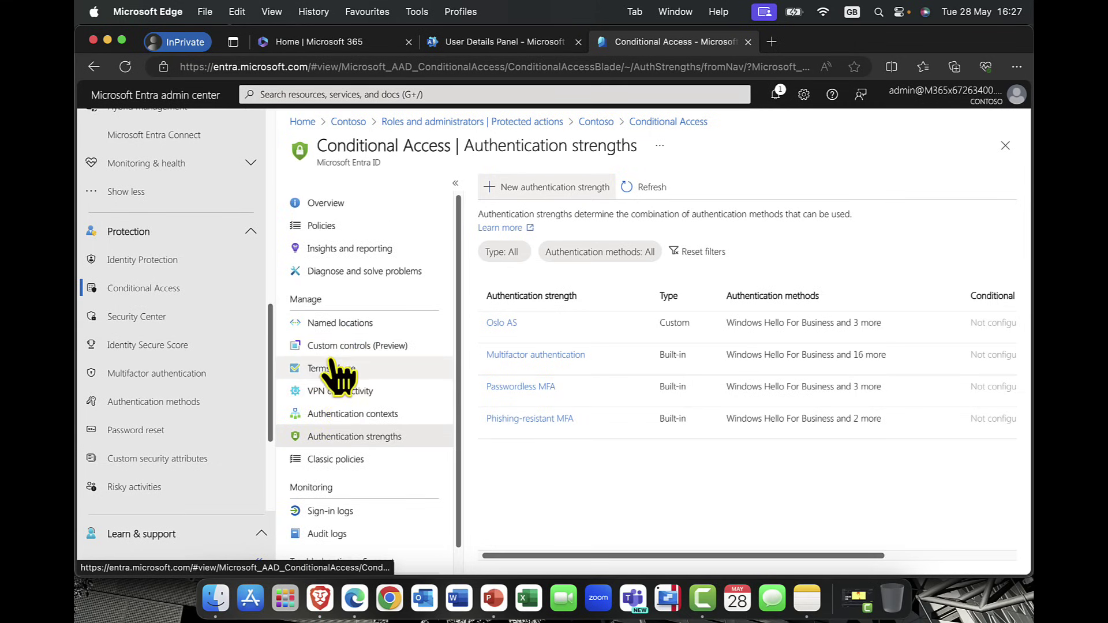
left_click(321, 225)
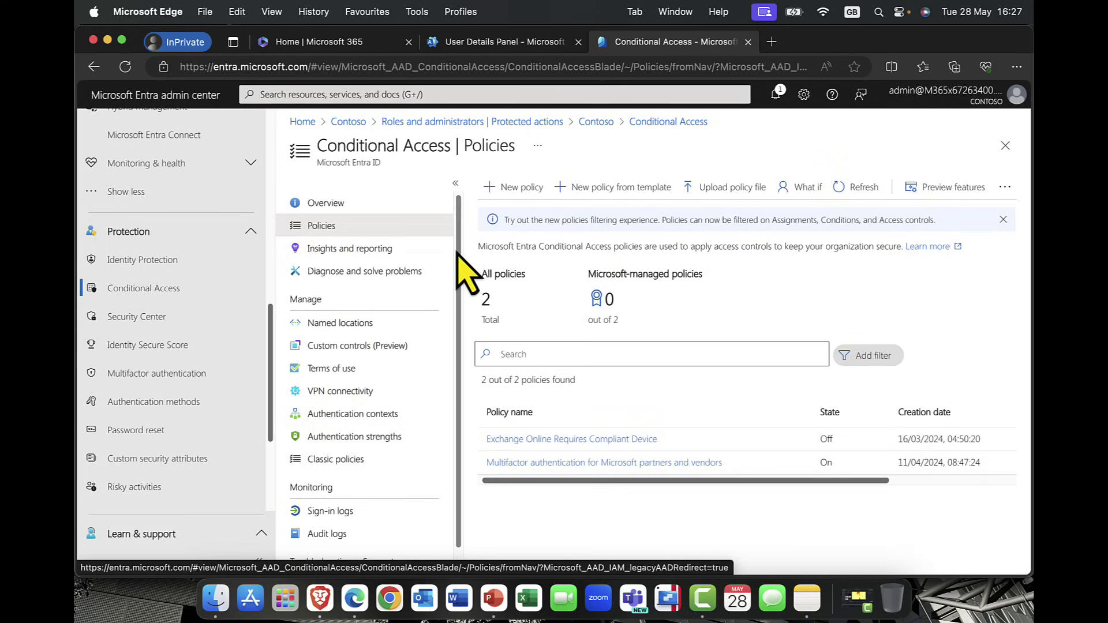
left_click(498, 191)
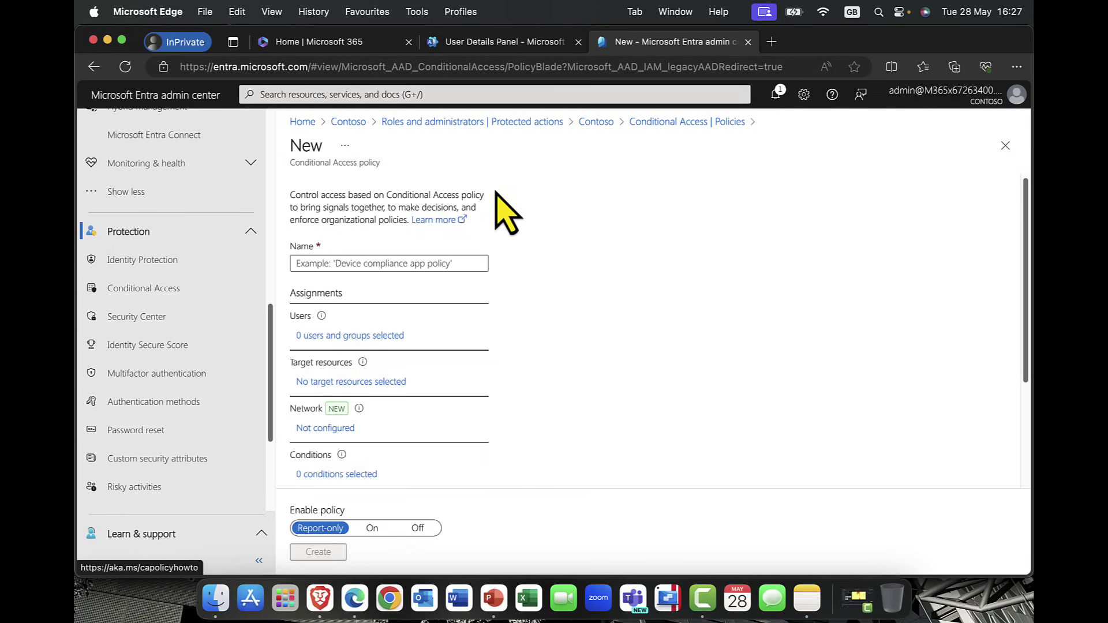
Name the new policy 'Oslo CA Policy1'.
left_click(475, 263)
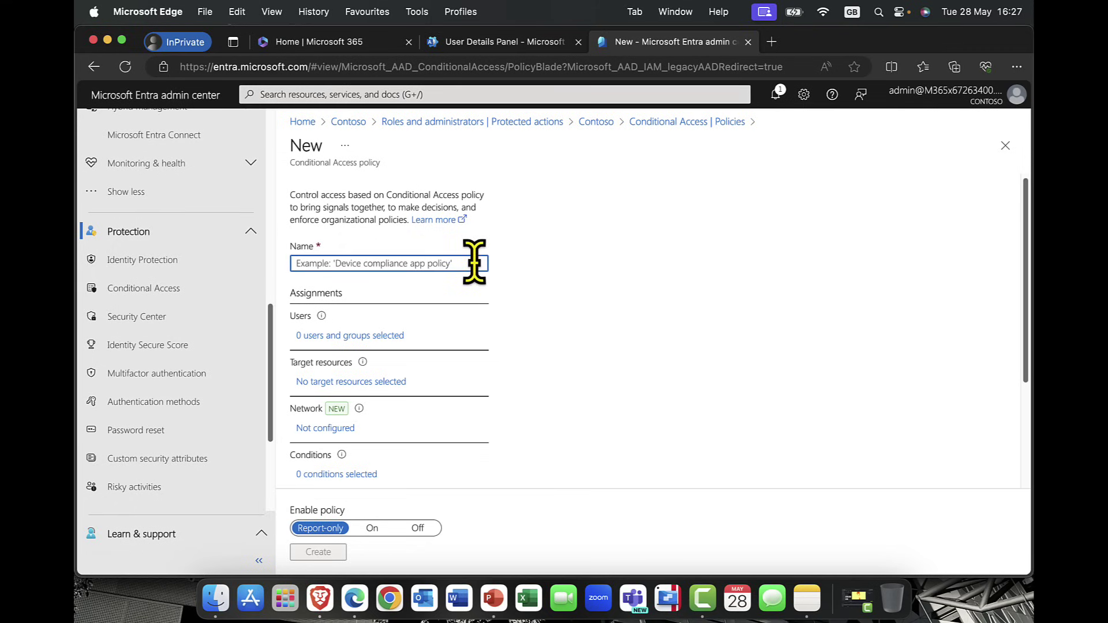
type("A")
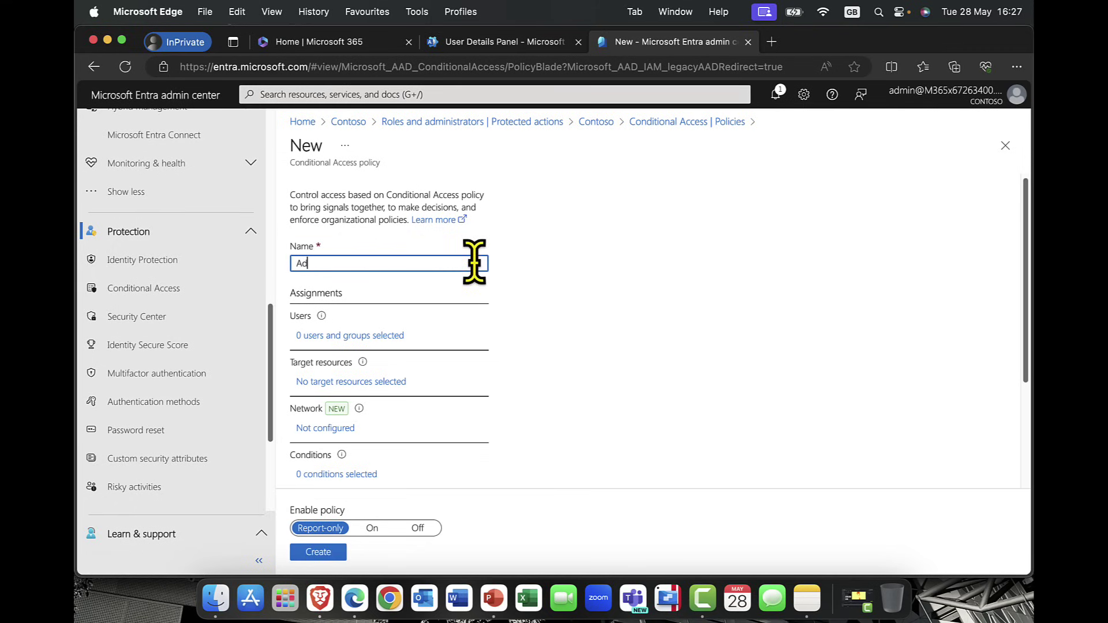
key("BackSpace")
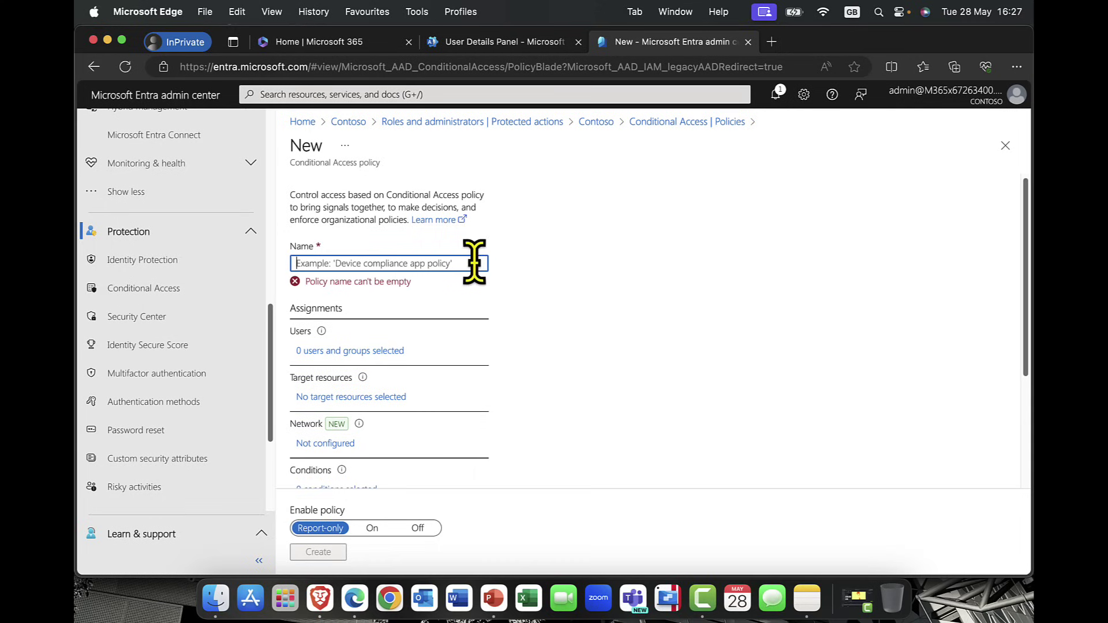
type("Oslo")
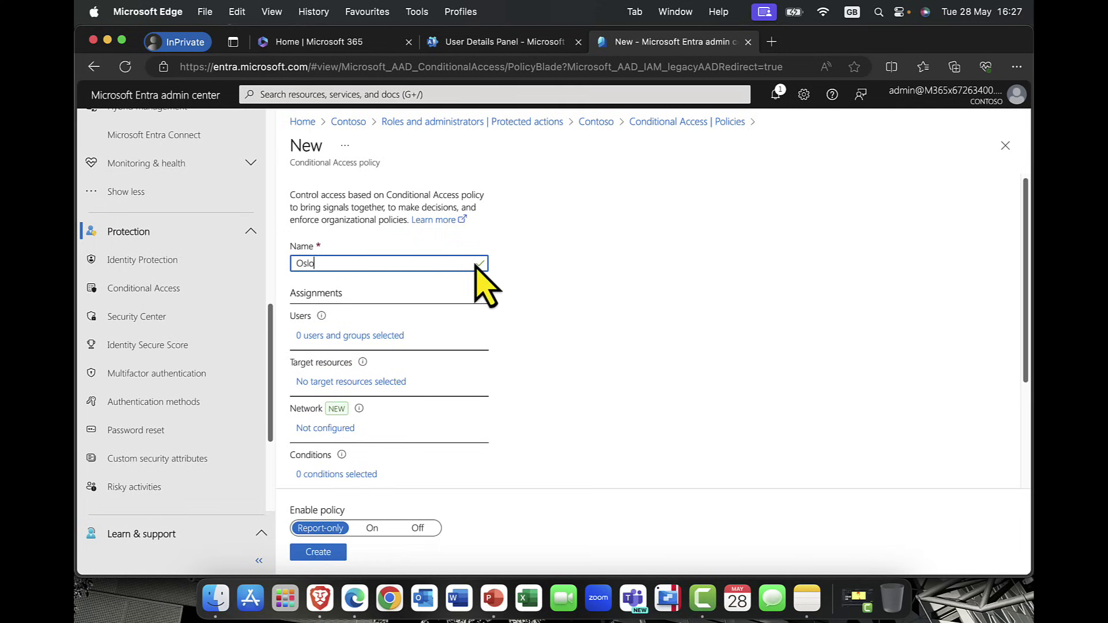
type(" CA Policy1")
Under Users, select specific users, tick Guest or external users, and limit to selected Entra organizations.
left_click(361, 337)
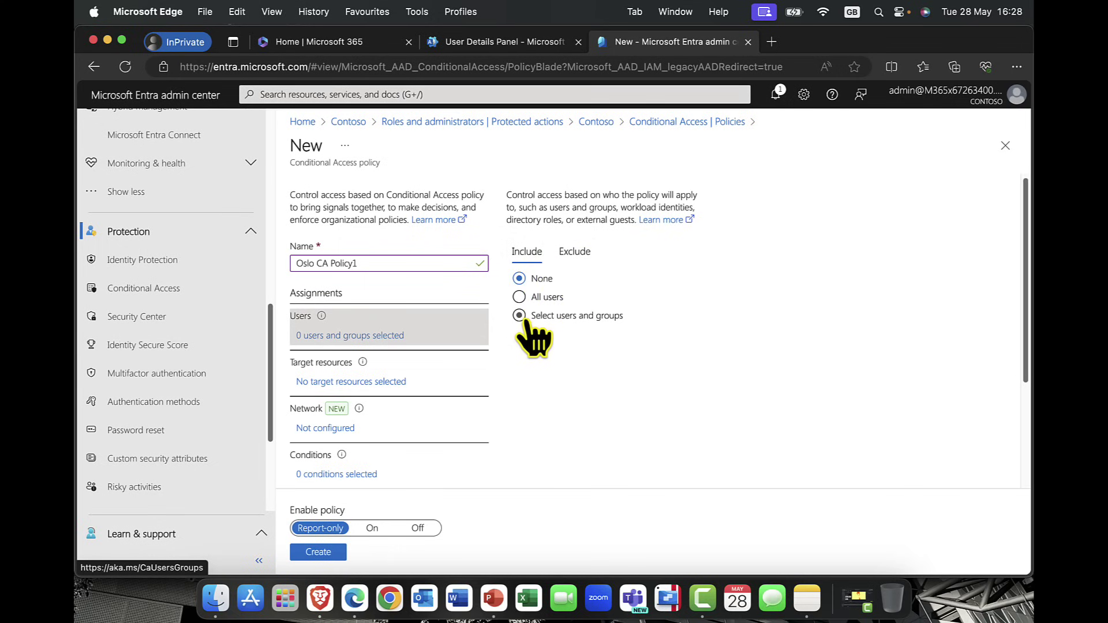
left_click(519, 298)
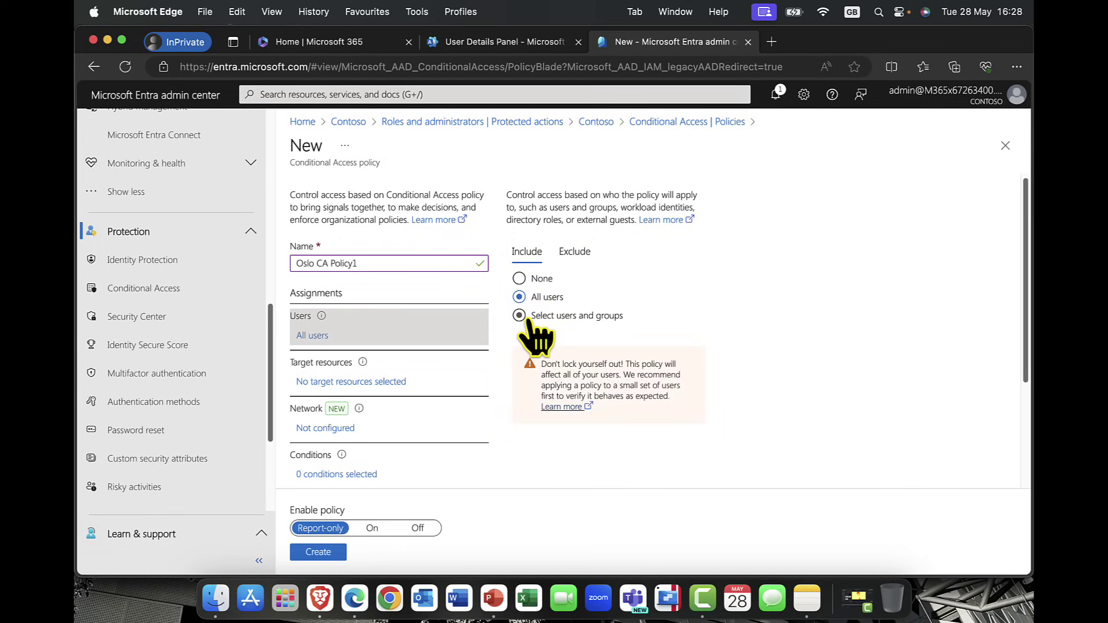
left_click(520, 315)
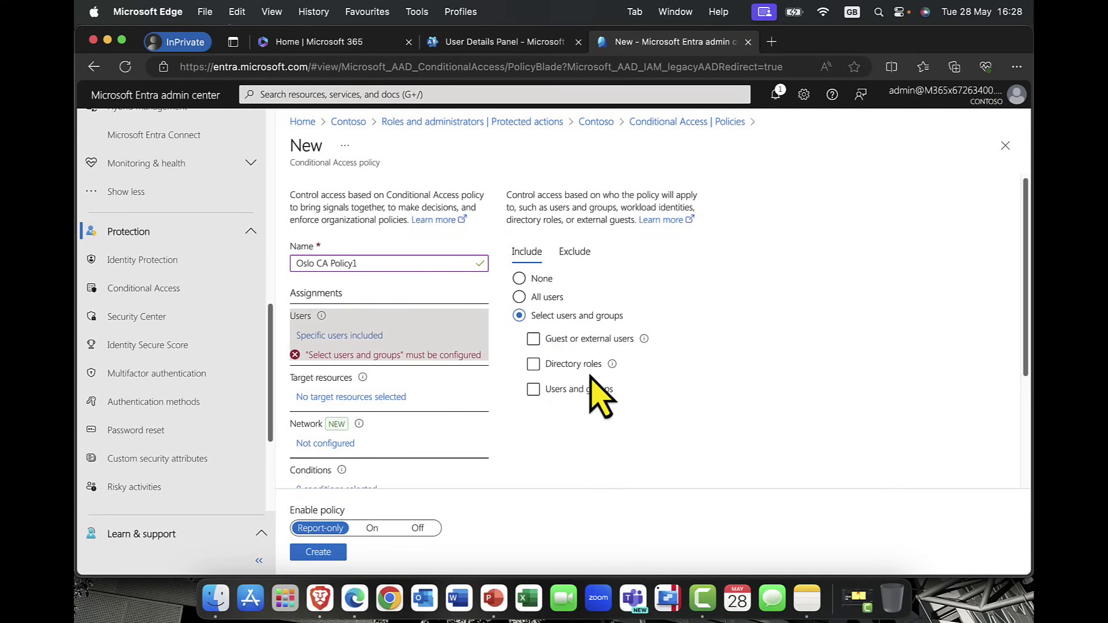
scroll(599, 396, "down", 2)
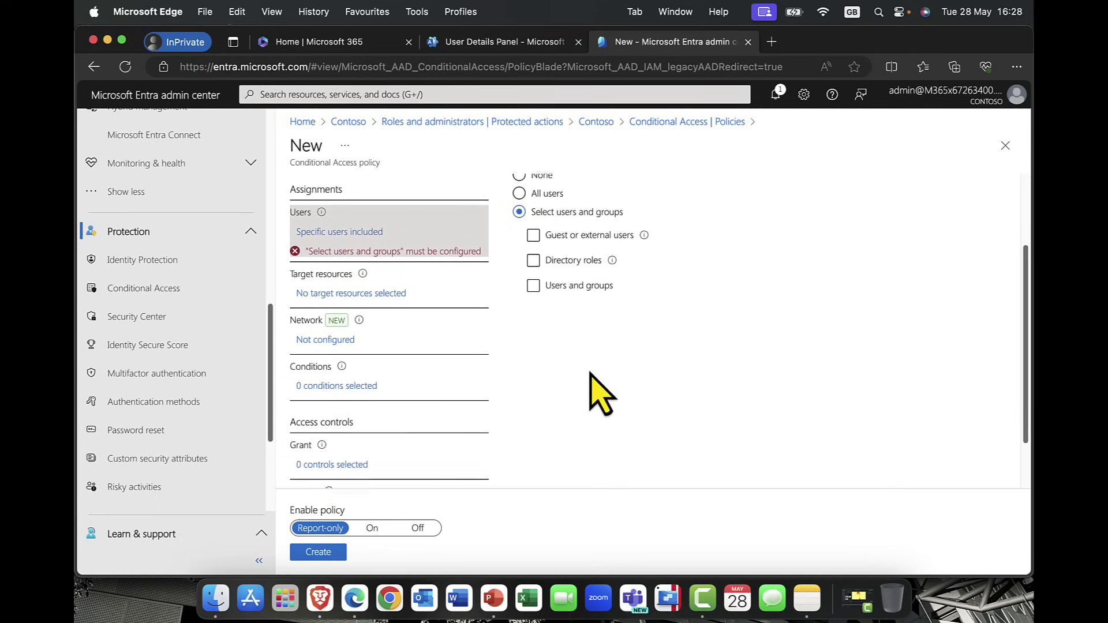
left_click(534, 239)
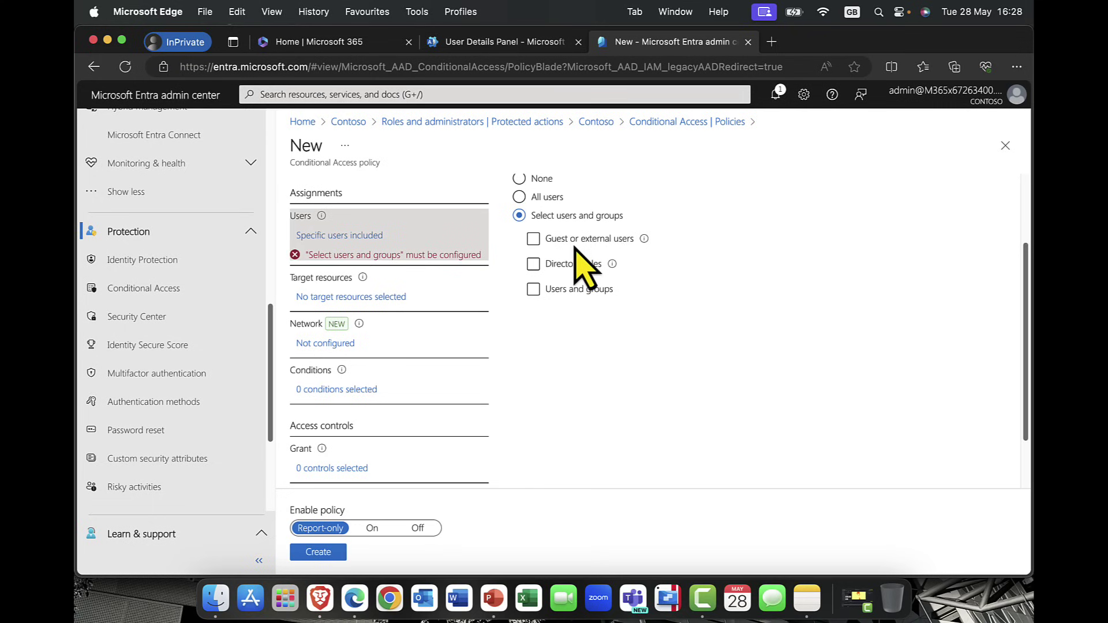
left_click(549, 241)
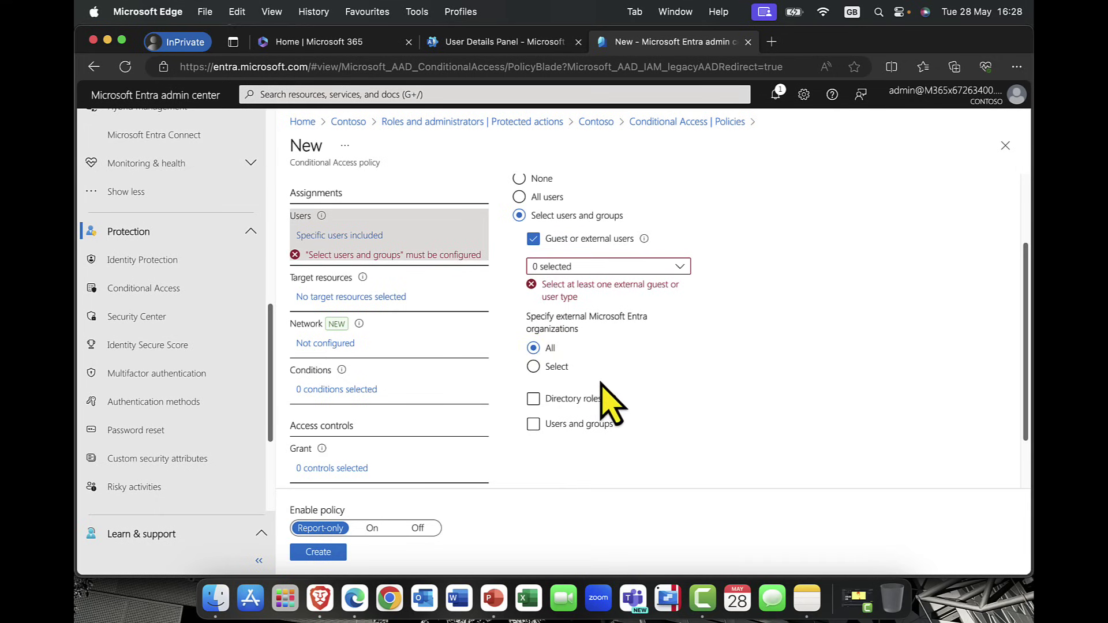
left_click(534, 367)
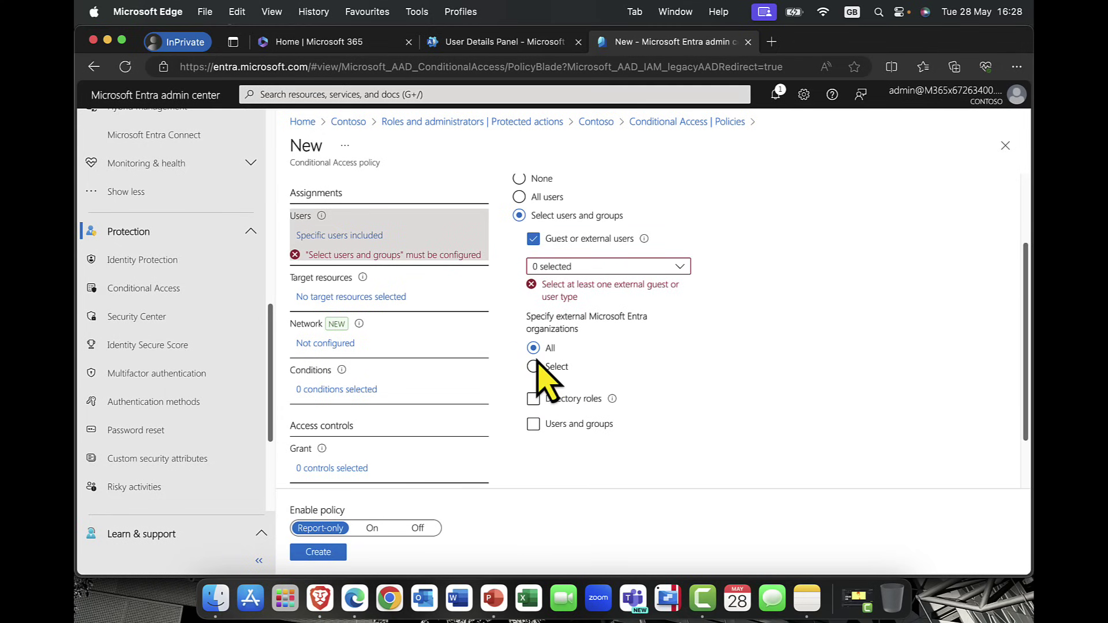
left_click(536, 366)
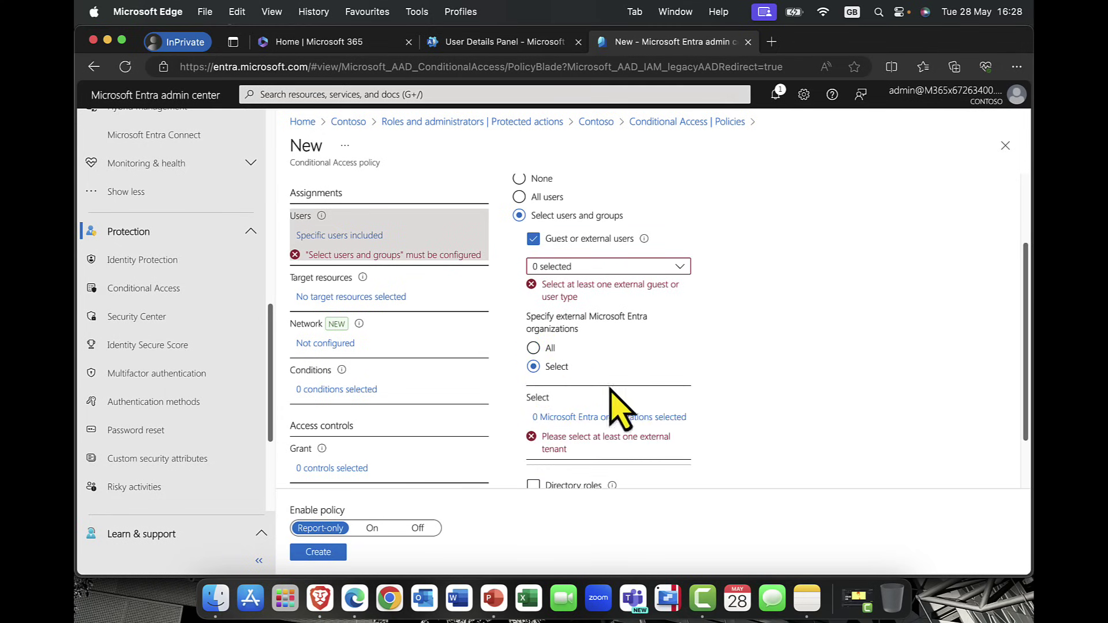
Close the organization picker empty, reset organizations to All, and untick Guest or external users.
scroll(701, 412, "down", 2)
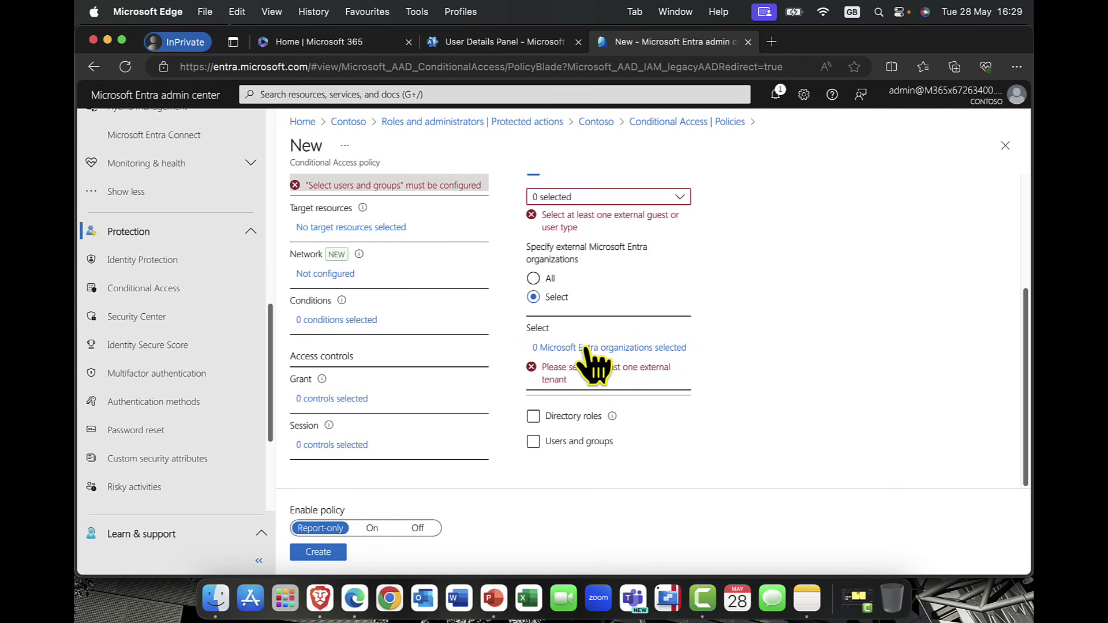
left_click(606, 348)
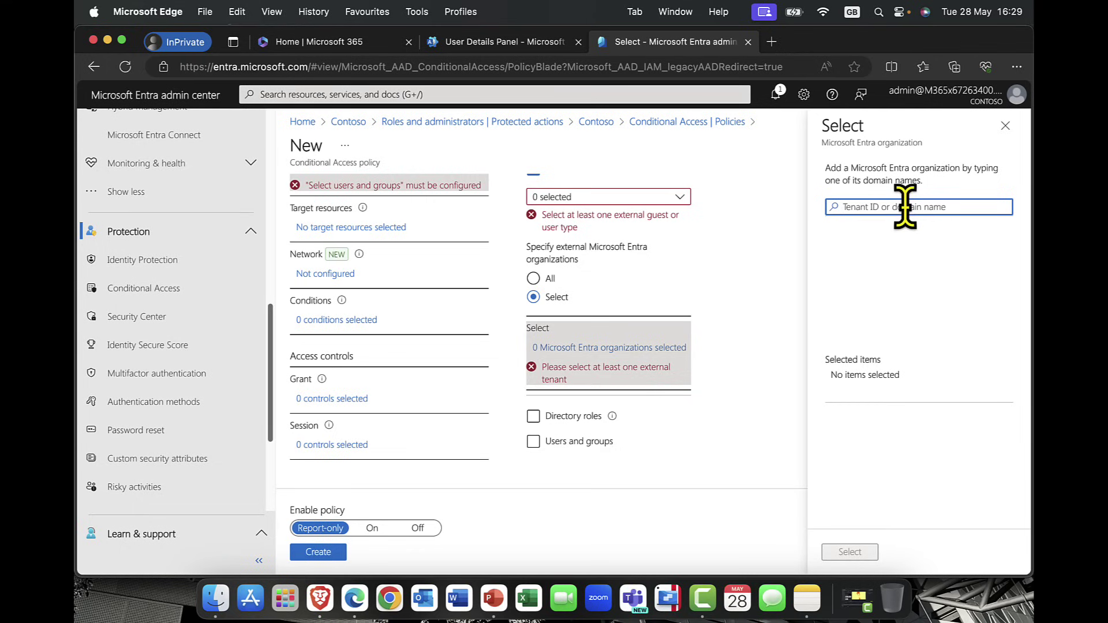
left_click(1005, 125)
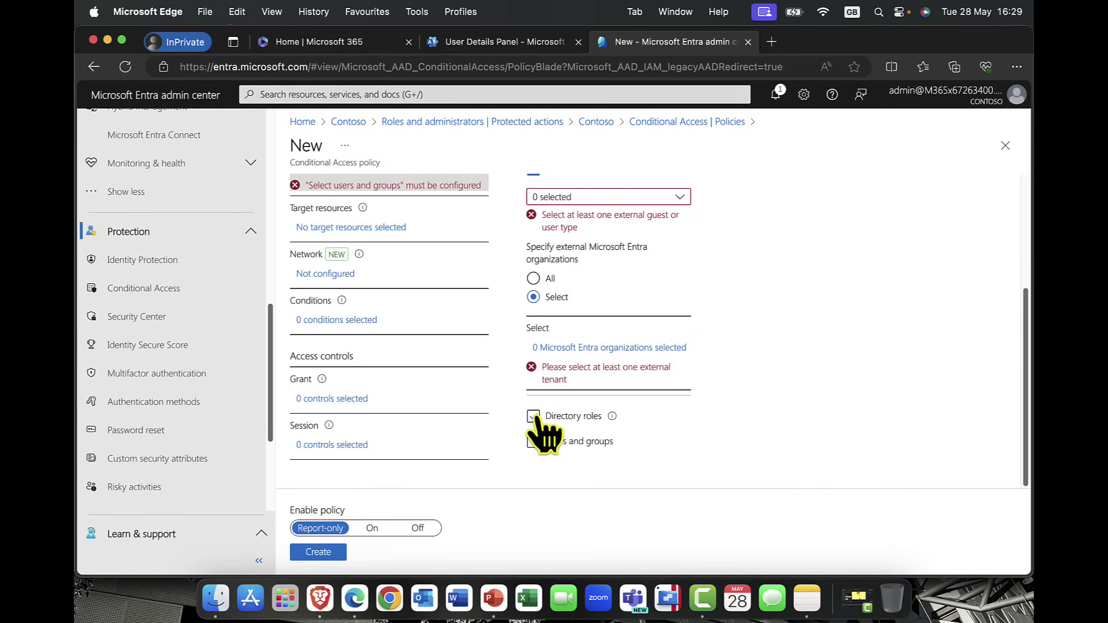
left_click(535, 279)
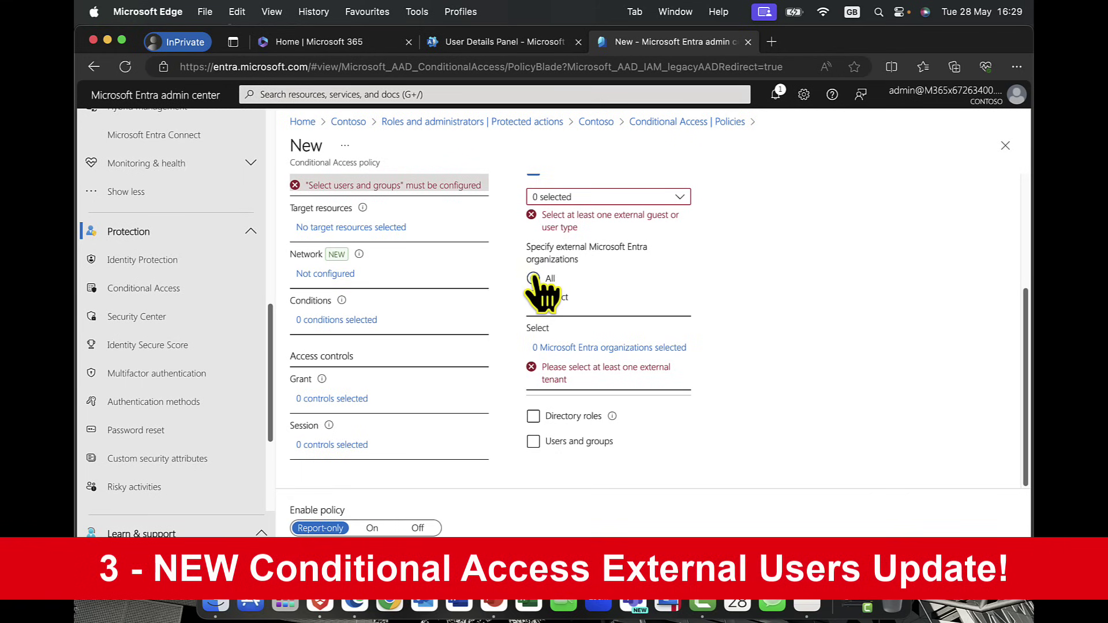
scroll(574, 222, "up", 3)
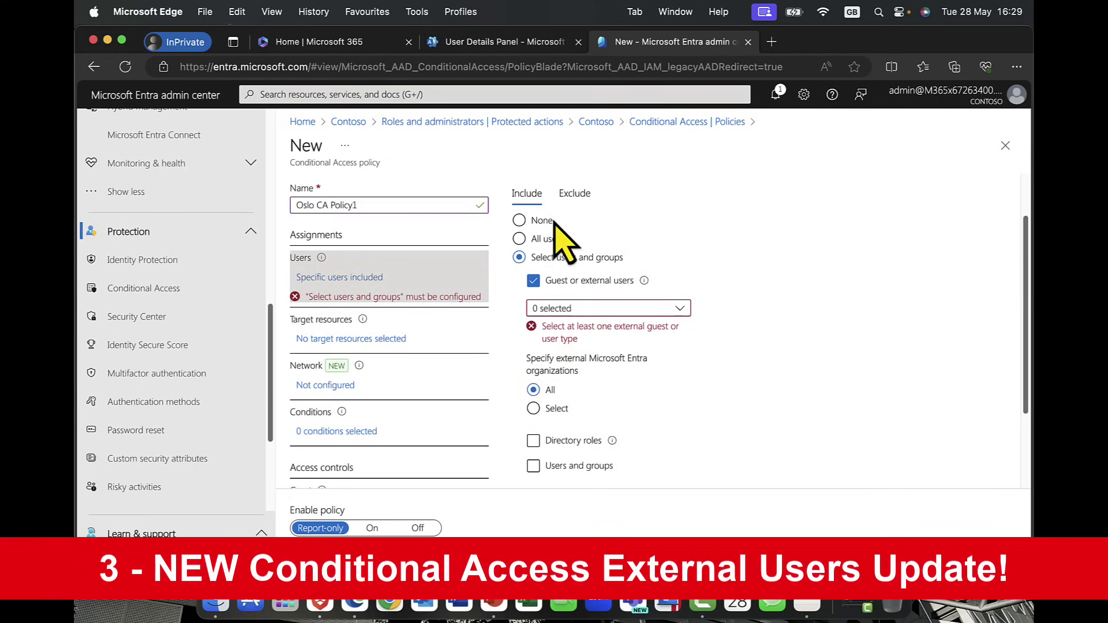
left_click(534, 281)
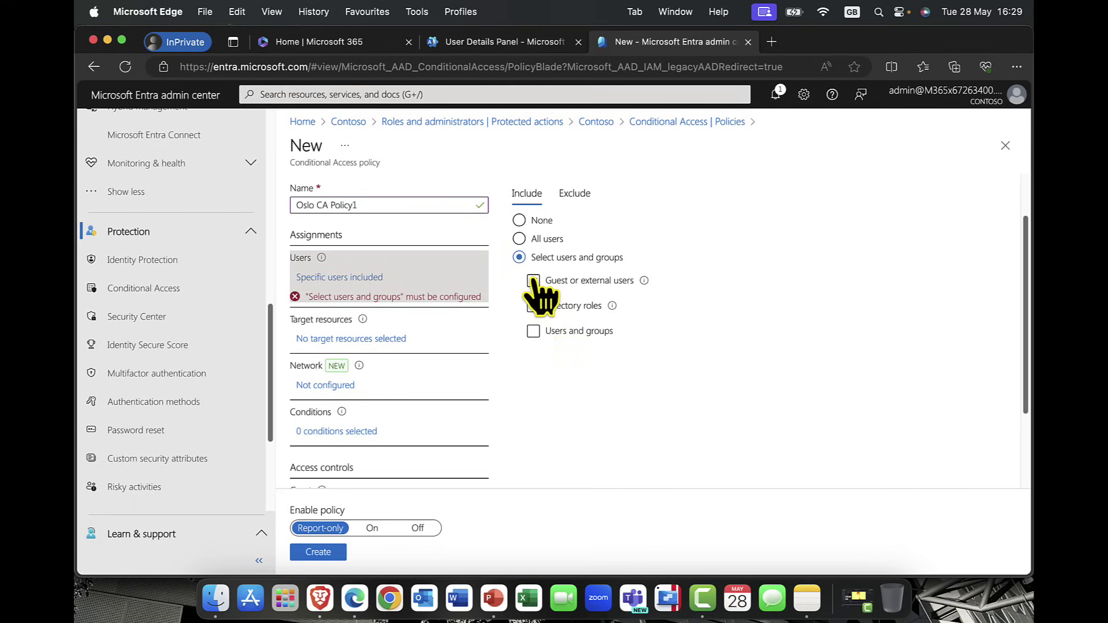
After a look at directory roles, include the Oslo HQ group as the policy's users.
left_click(533, 305)
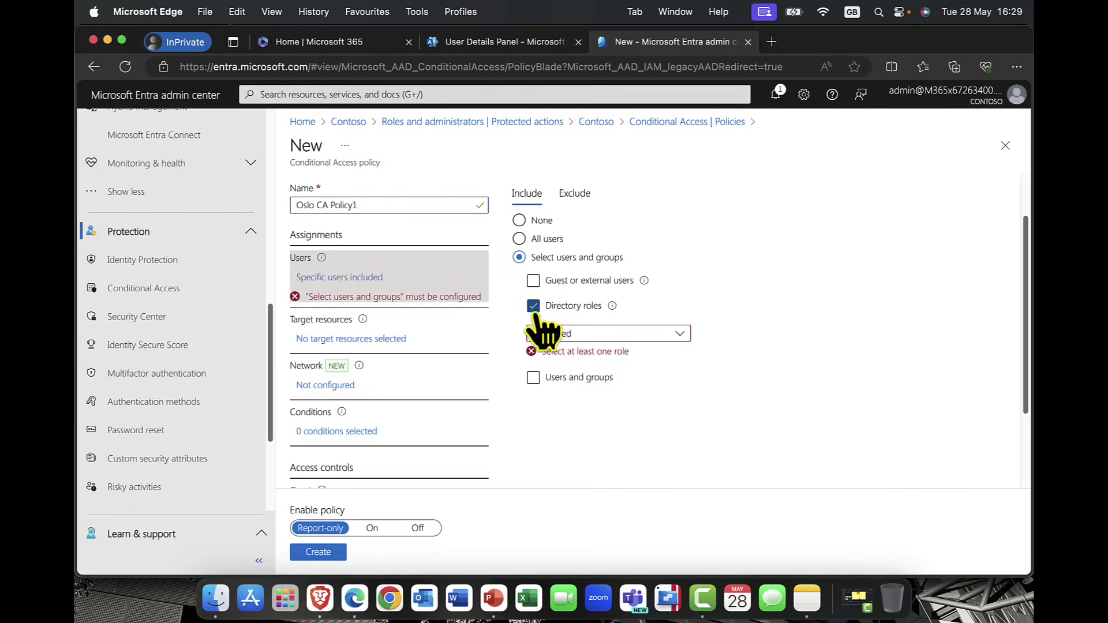
left_click(533, 377)
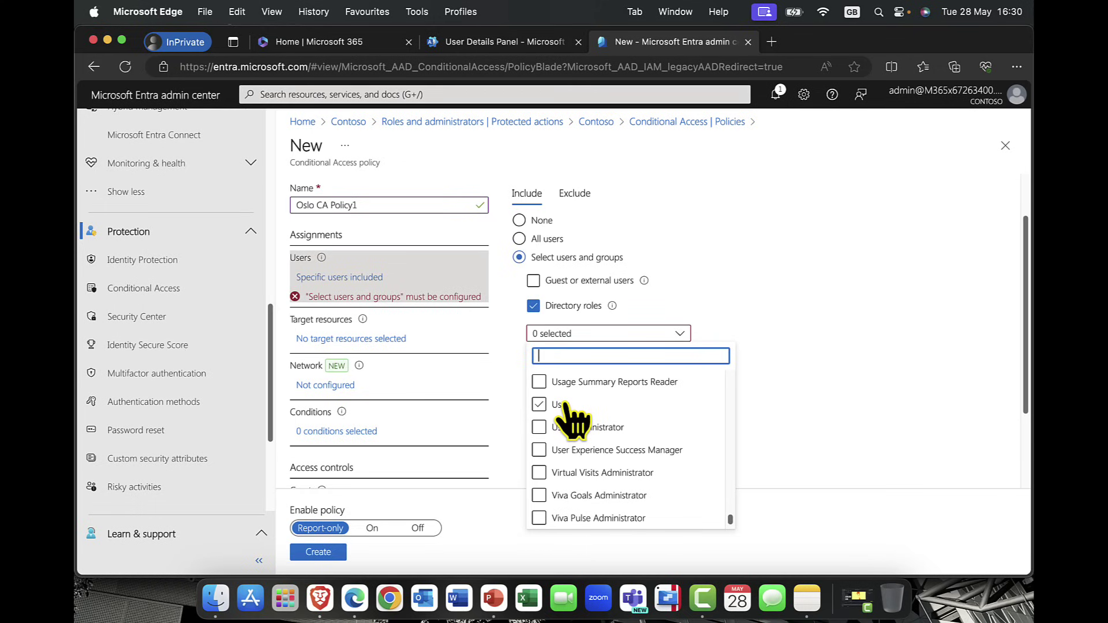
left_click(536, 332)
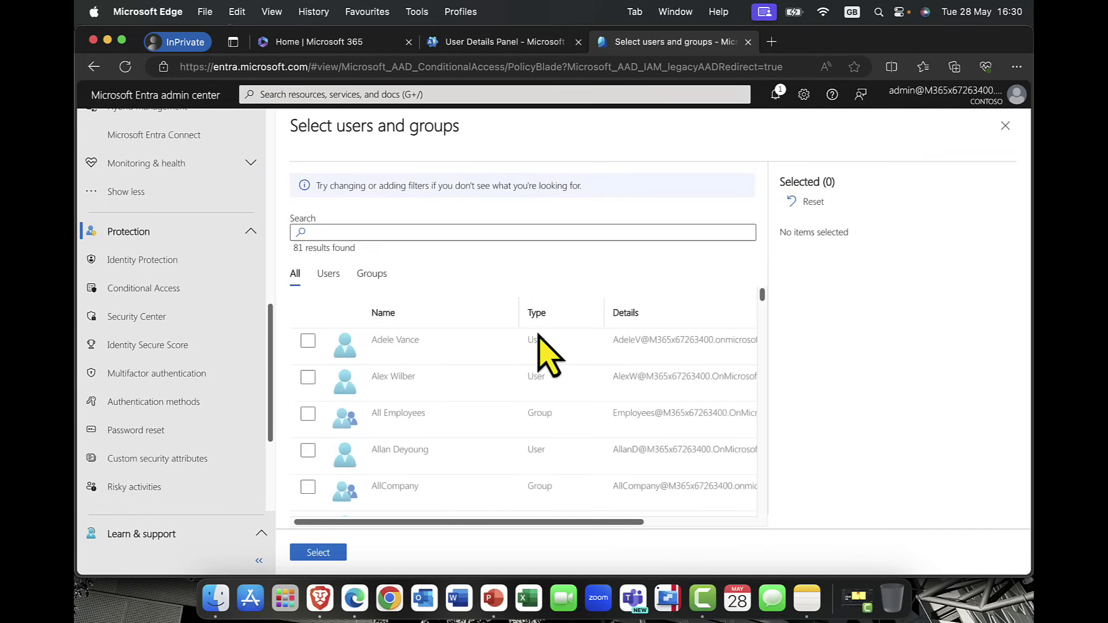
left_click(438, 231)
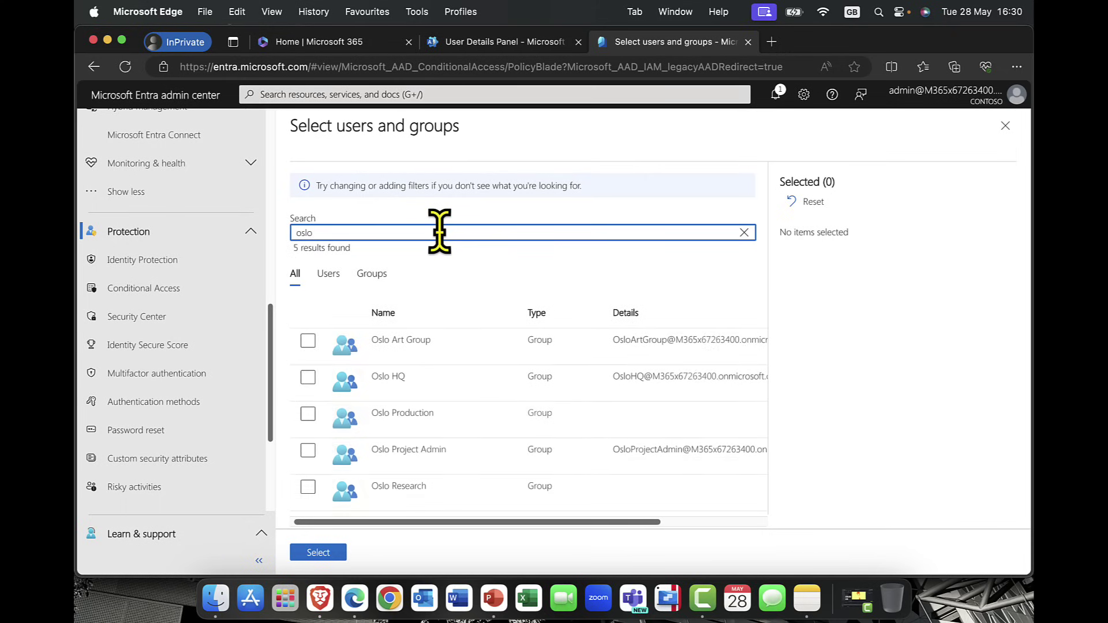
left_click(308, 377)
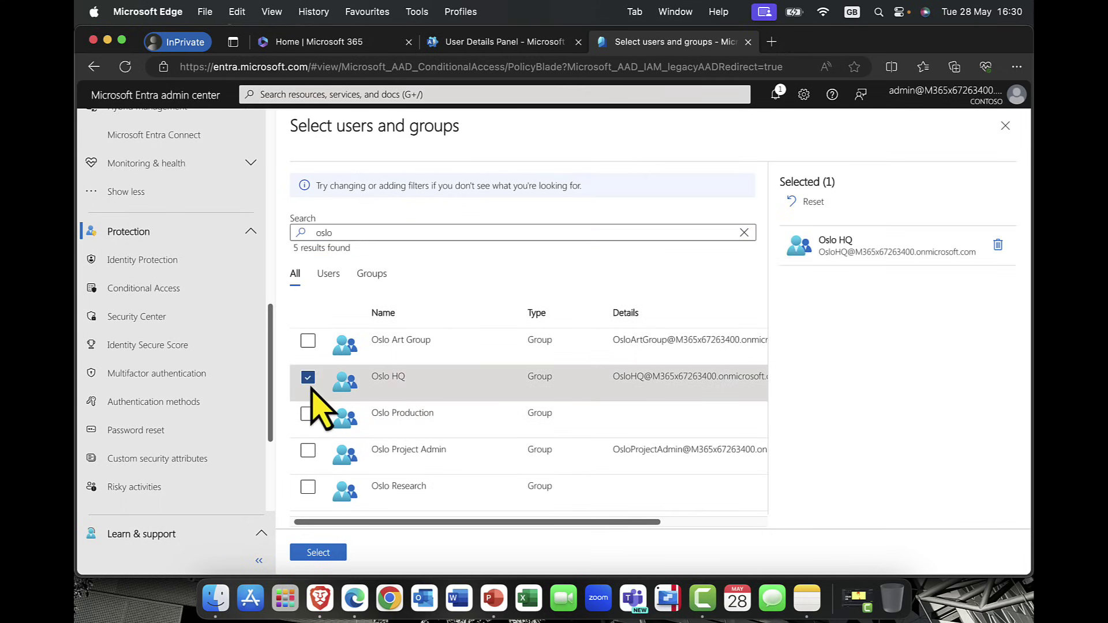
left_click(319, 553)
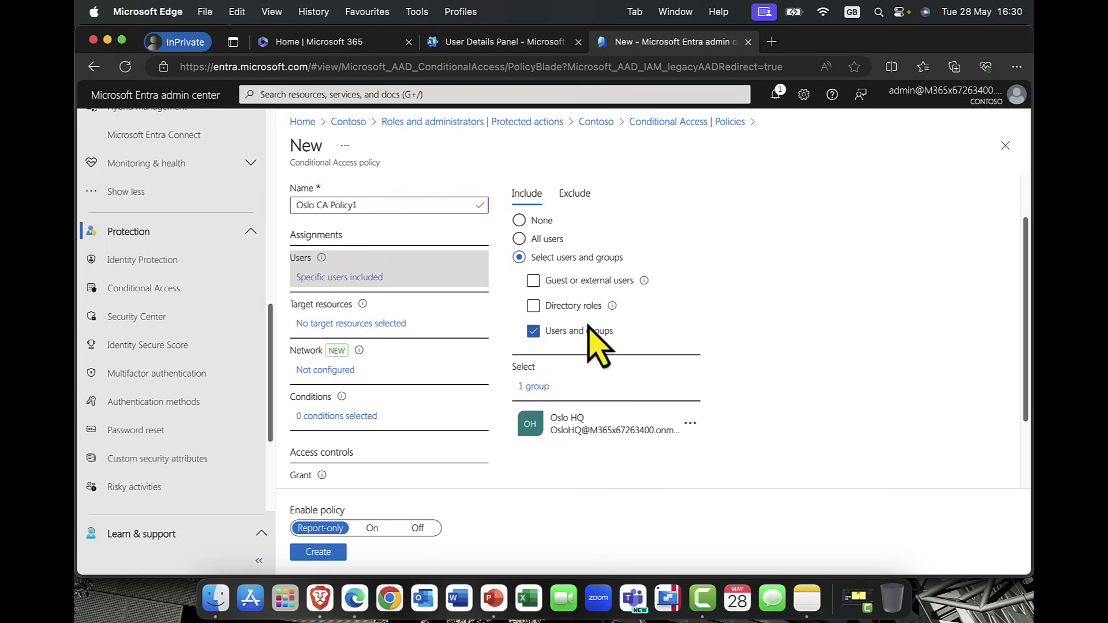
scroll(594, 341, "up", 2)
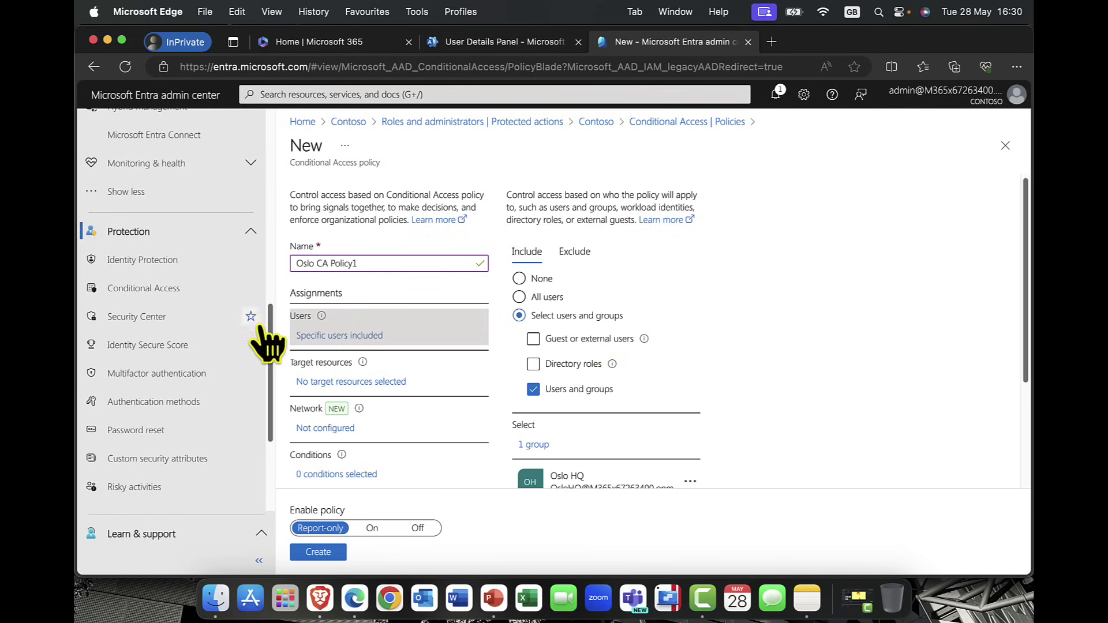
In Target resources, try User actions: registering security information, then registering or joining devices.
left_click(362, 384)
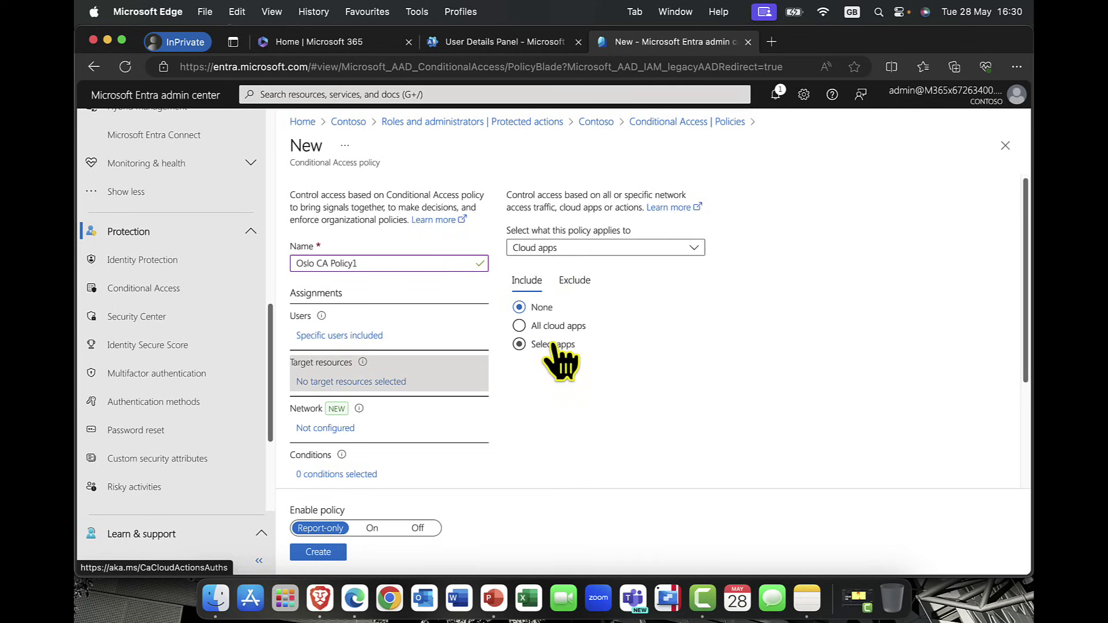
left_click(694, 248)
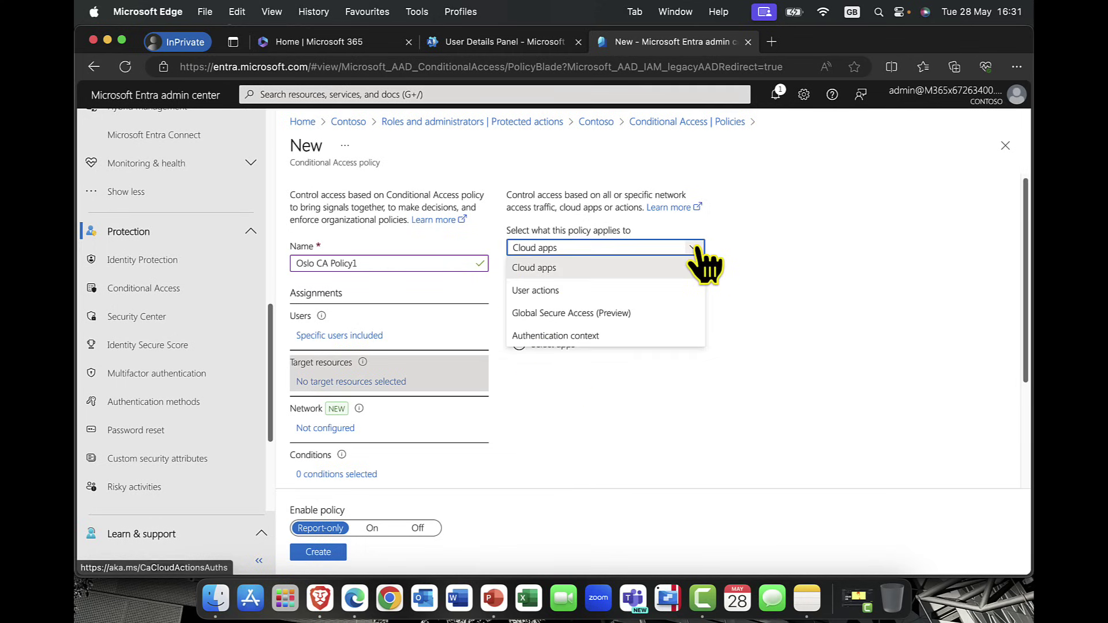
left_click(559, 291)
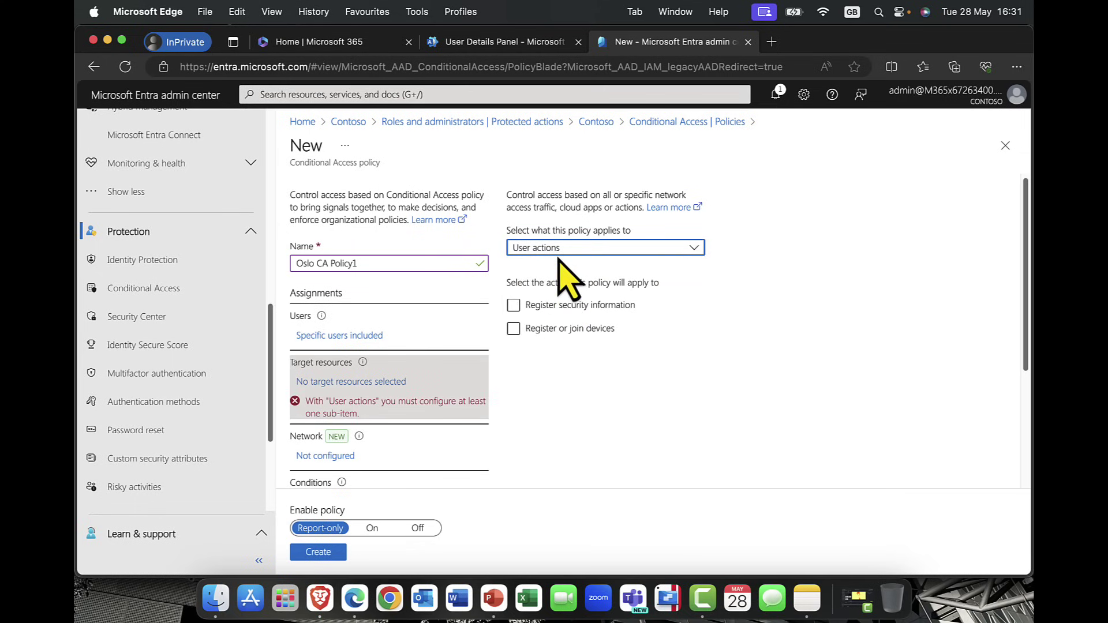
left_click(513, 305)
left_click(527, 327)
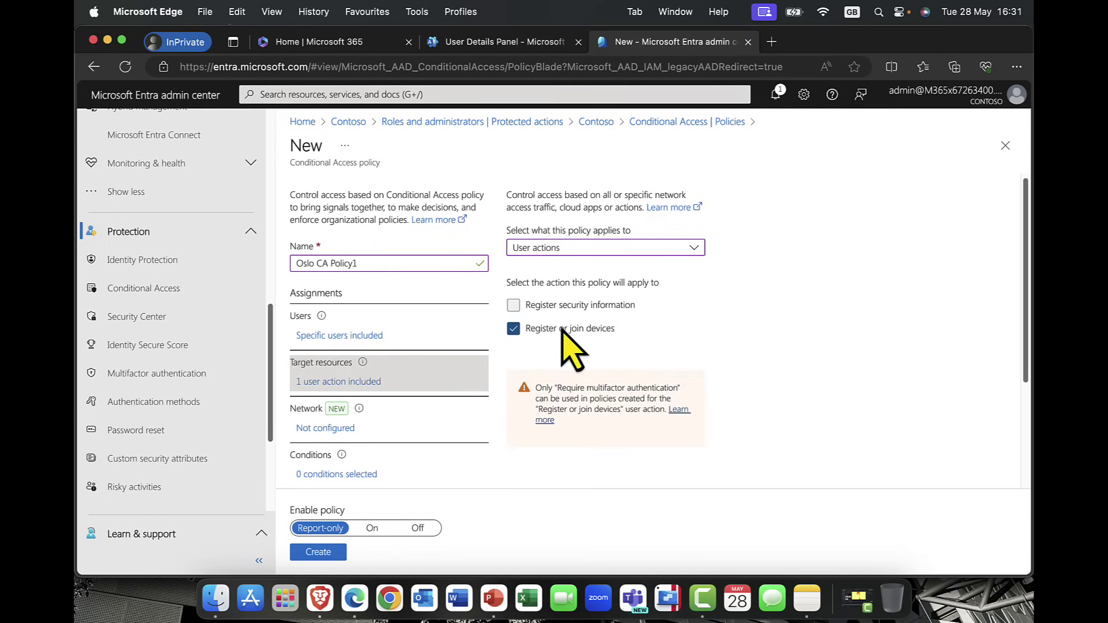
Switch to Global Secure Access traffic, toggling Microsoft 365 and Internet traffic off, leaving 0 profiles.
left_click(600, 301)
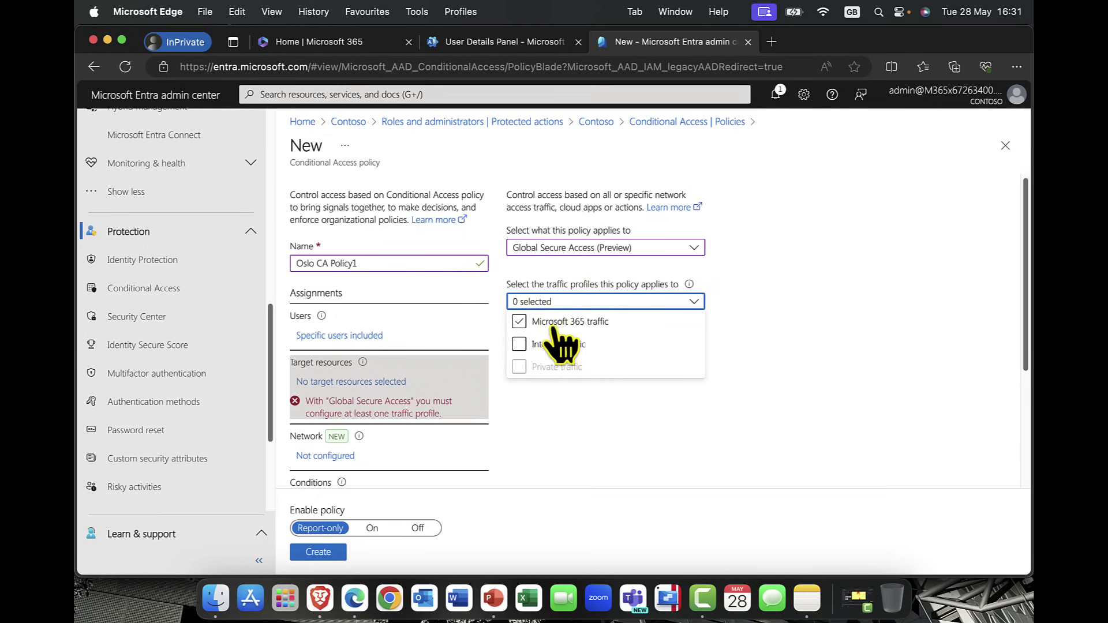
left_click(519, 344)
left_click(520, 323)
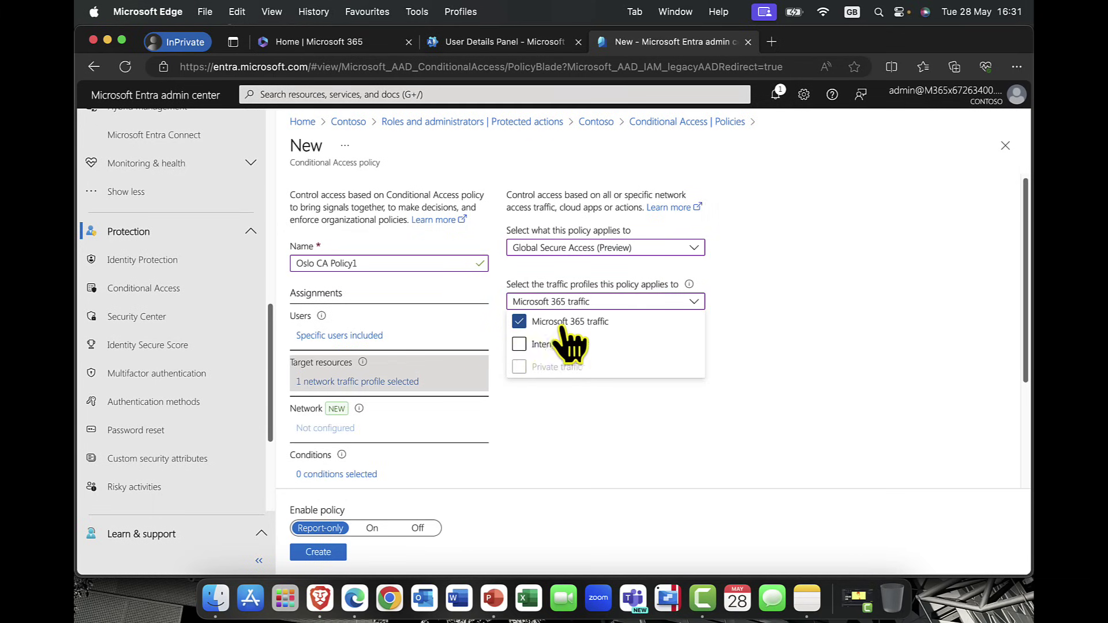
left_click(521, 324)
left_click(519, 347)
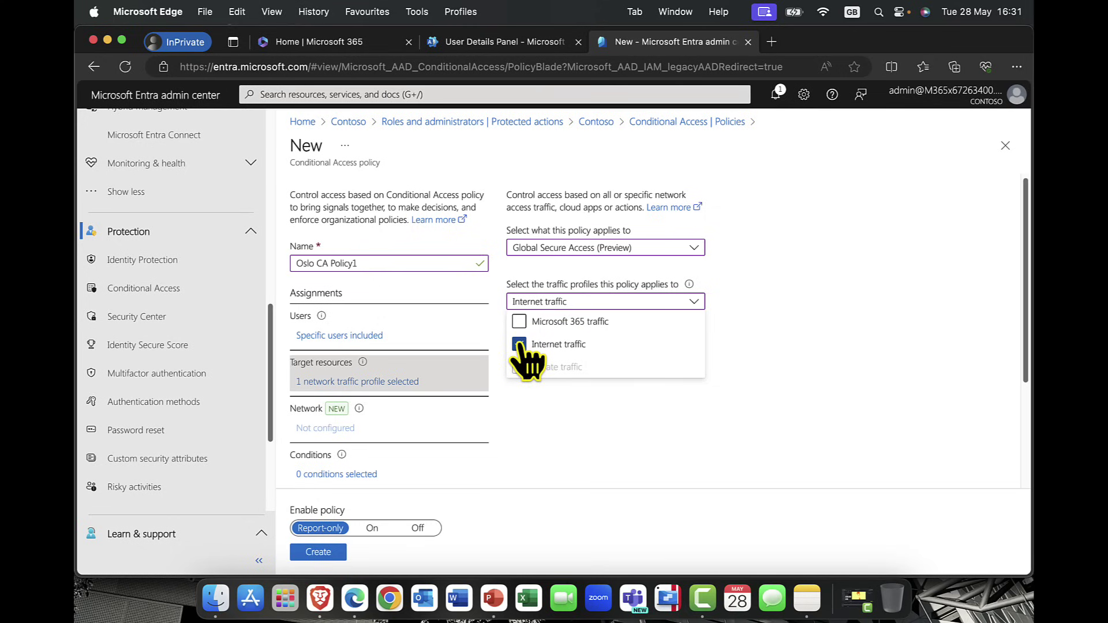
left_click(519, 345)
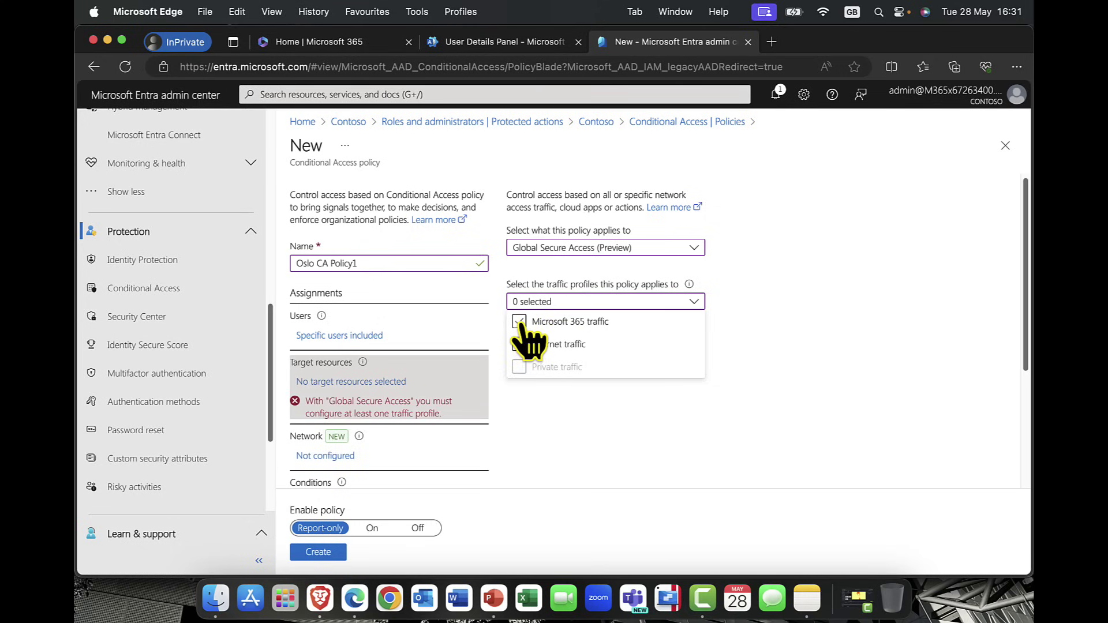
left_click(692, 248)
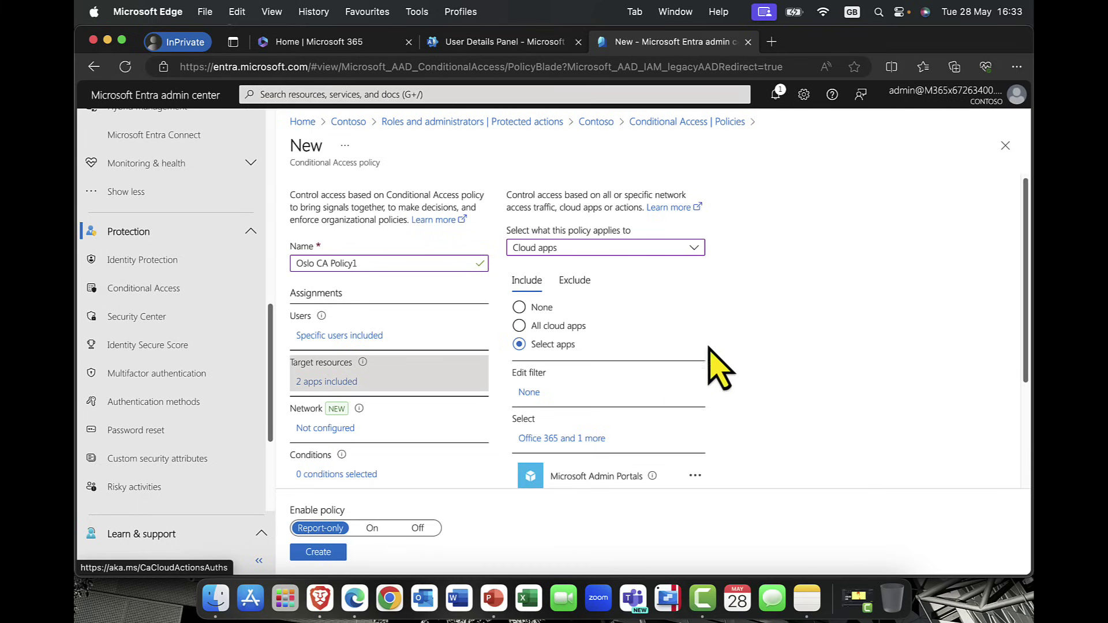
left_click(694, 248)
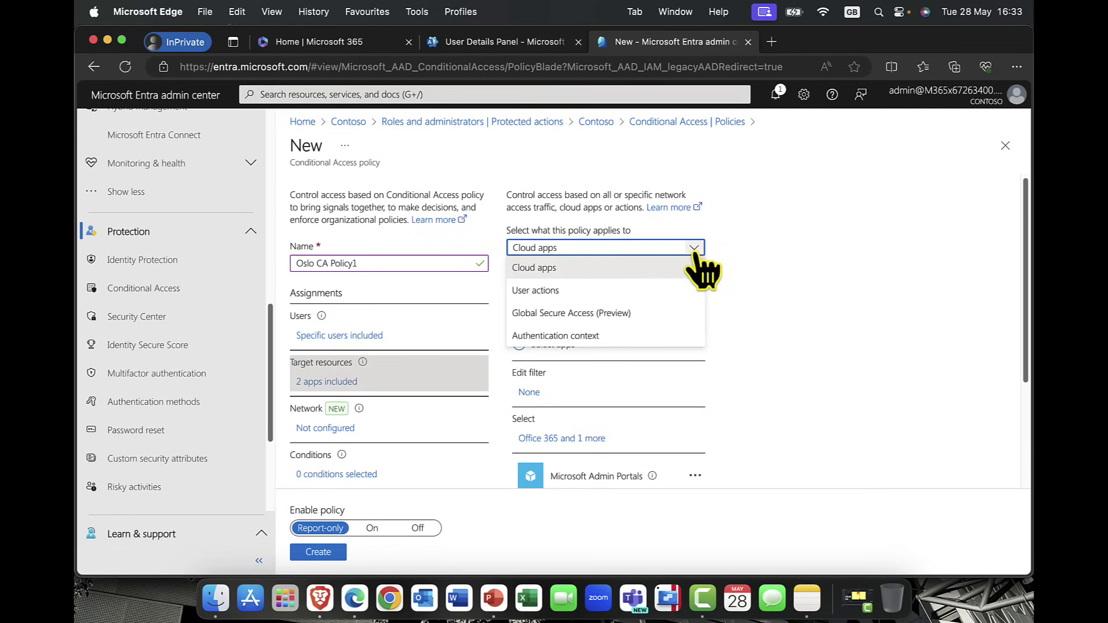
left_click(613, 314)
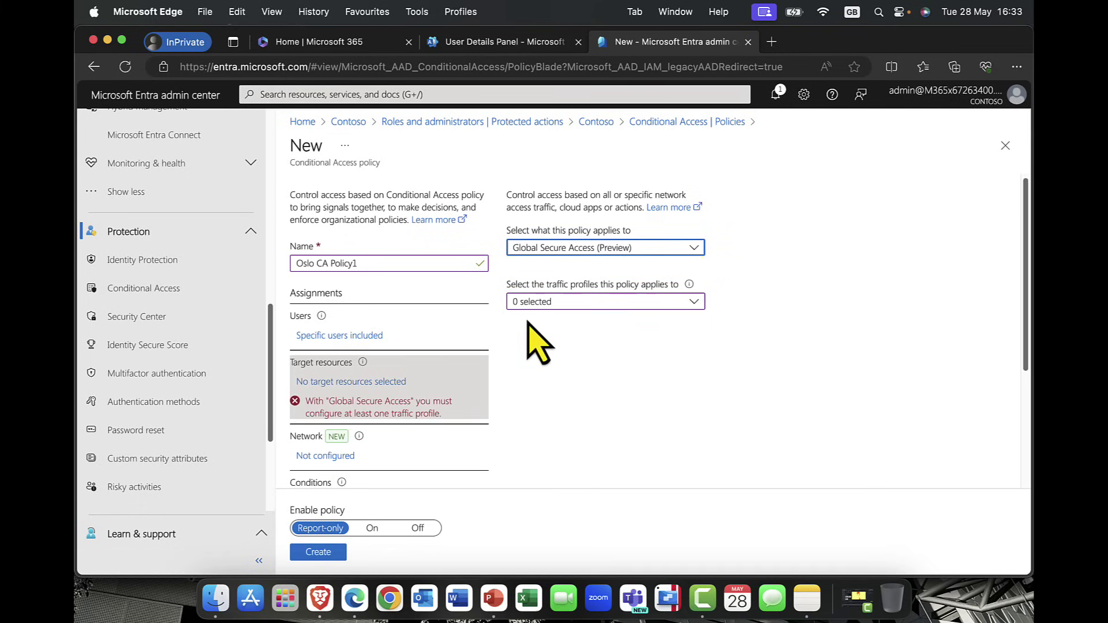
left_click(594, 303)
left_click(563, 322)
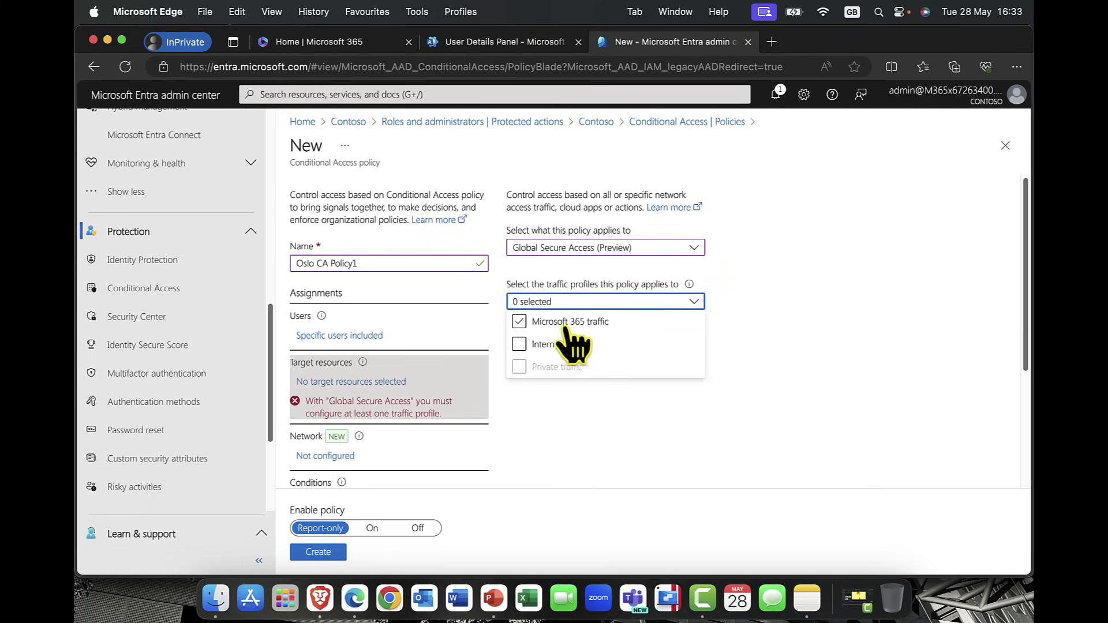
left_click(520, 322)
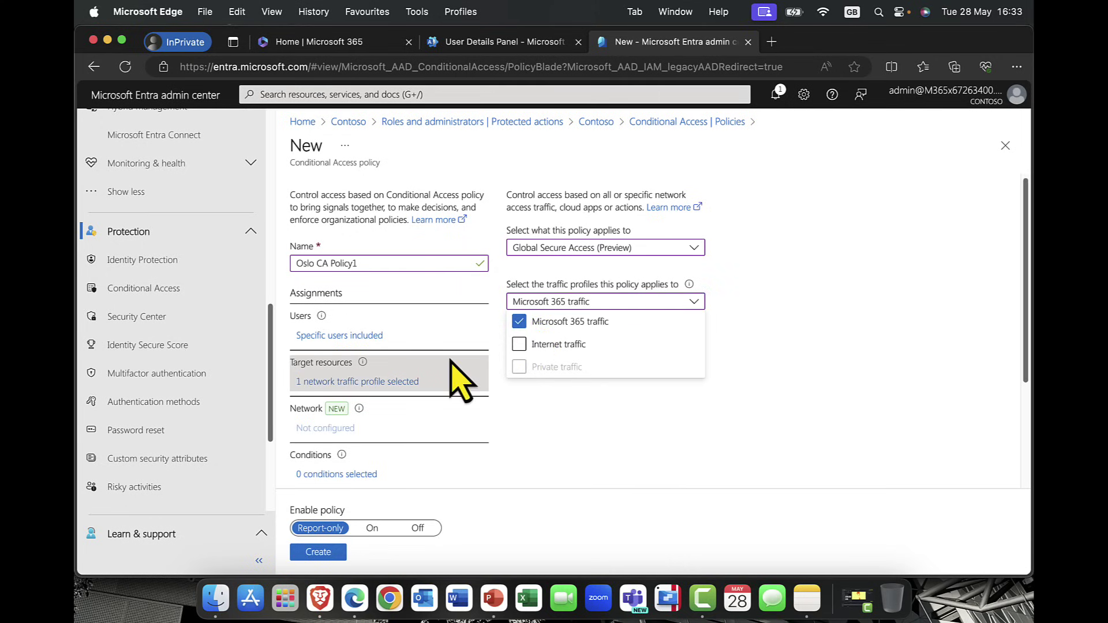
left_click(563, 344)
left_click(519, 344)
left_click(536, 344)
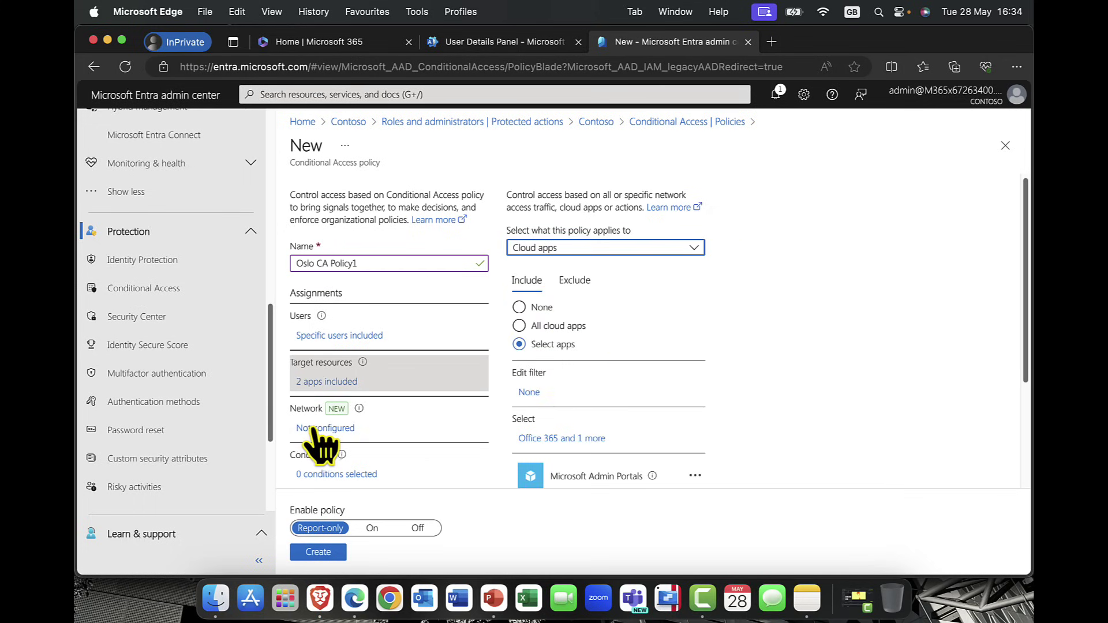
scroll(323, 438, "down", 3)
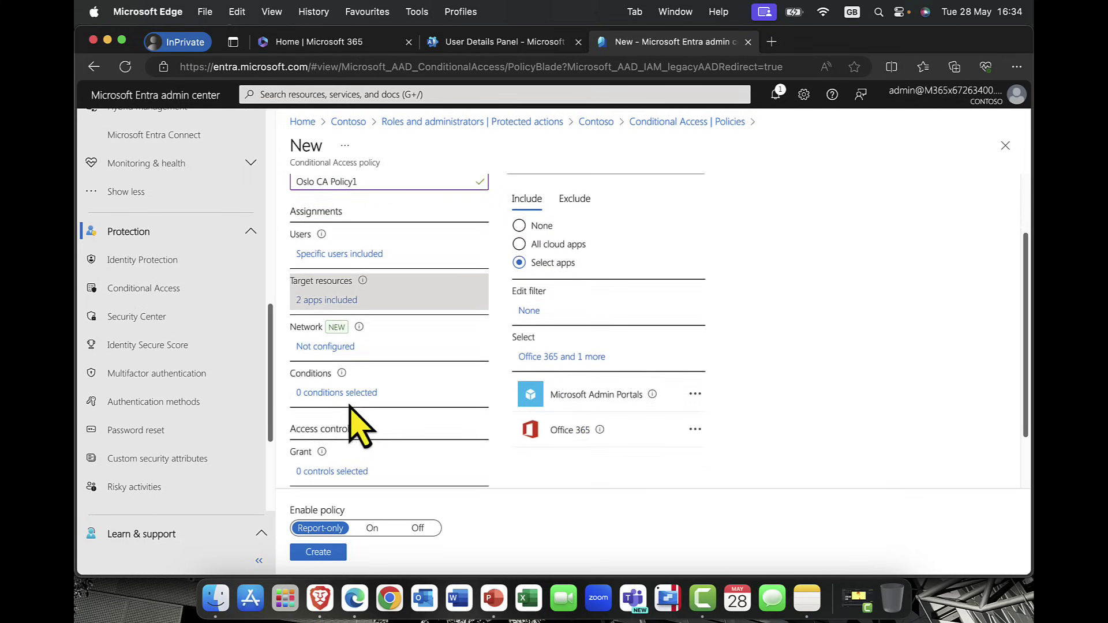
Turn on the network condition and keep it including any network or location.
left_click(350, 345)
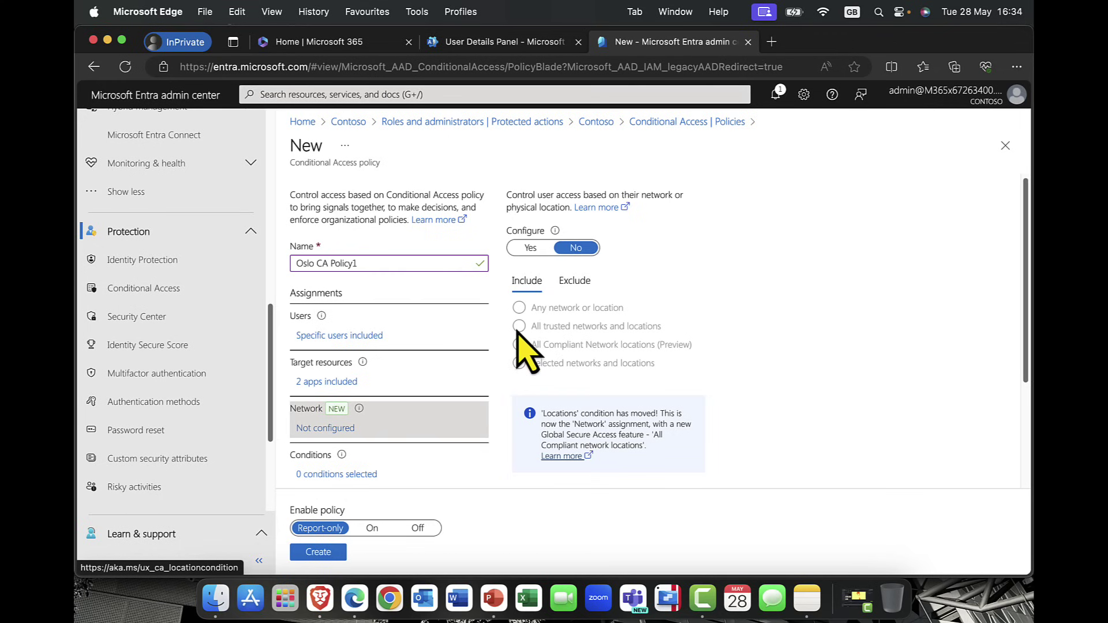
left_click(531, 248)
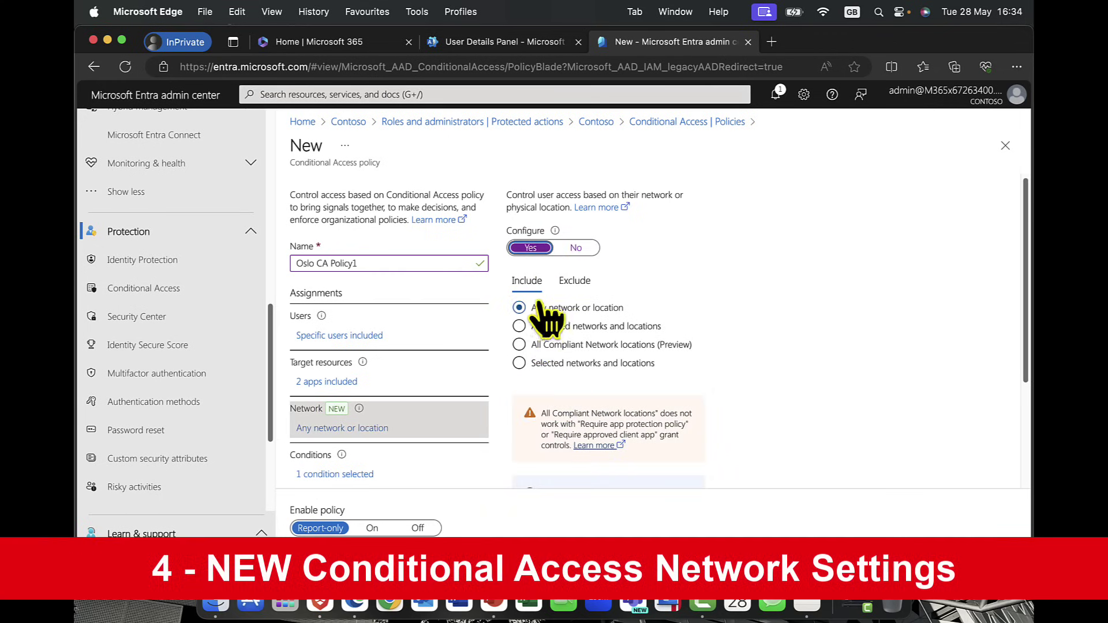
left_click(583, 327)
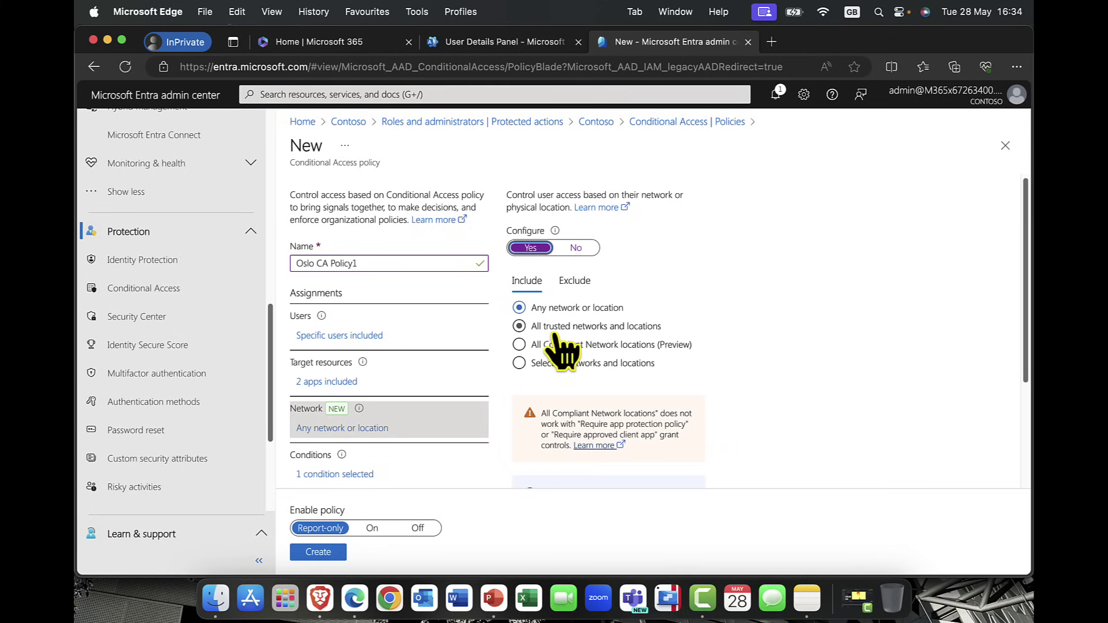
left_click(601, 344)
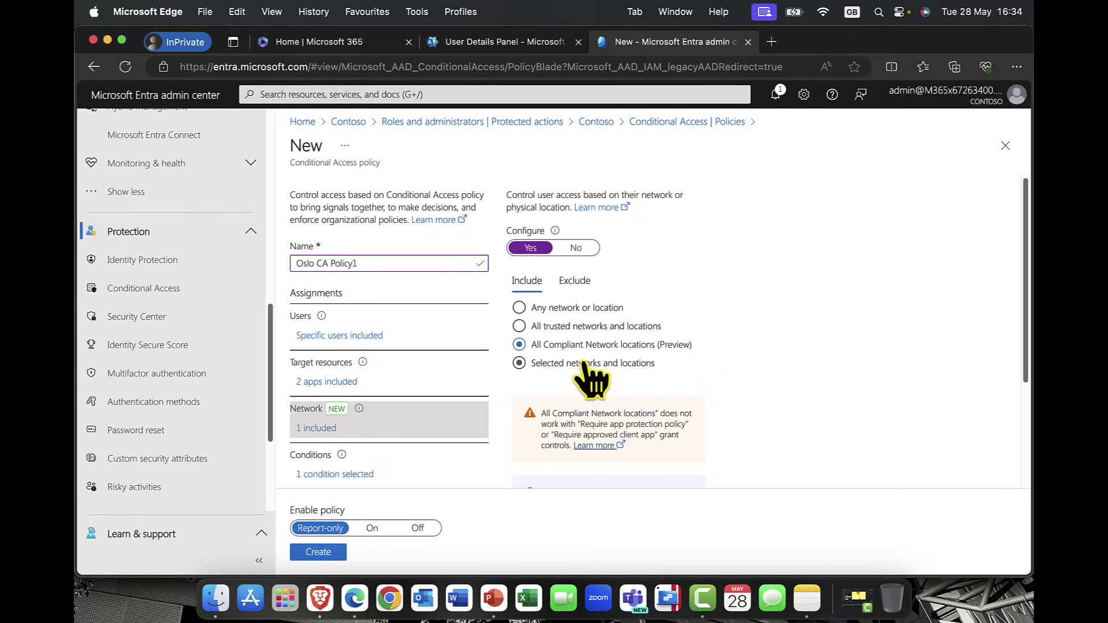
left_click(519, 364)
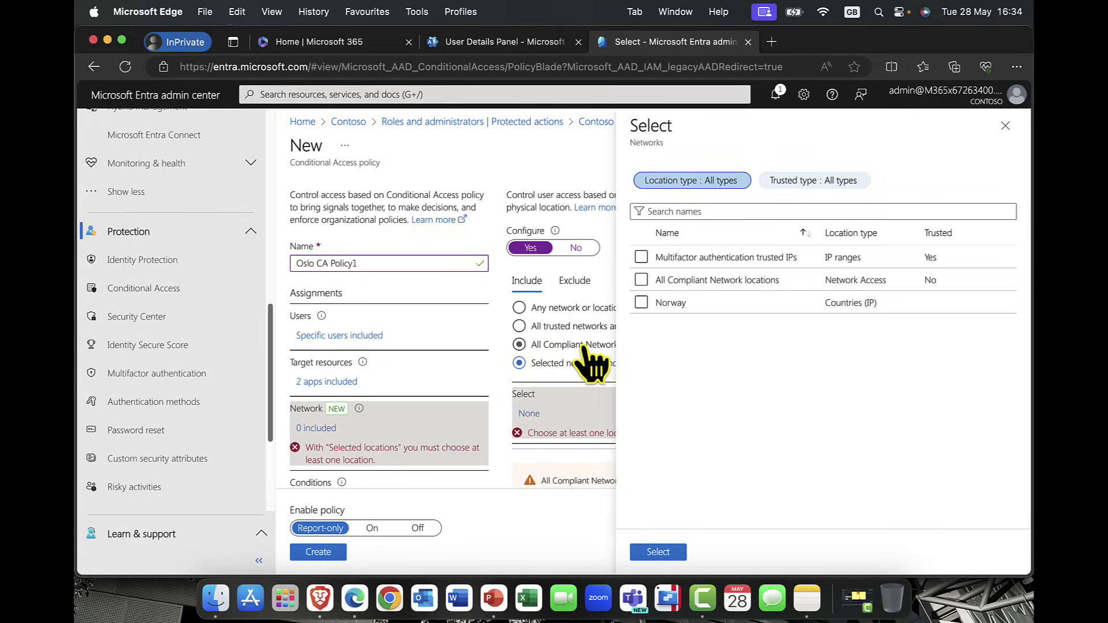
left_click(644, 304)
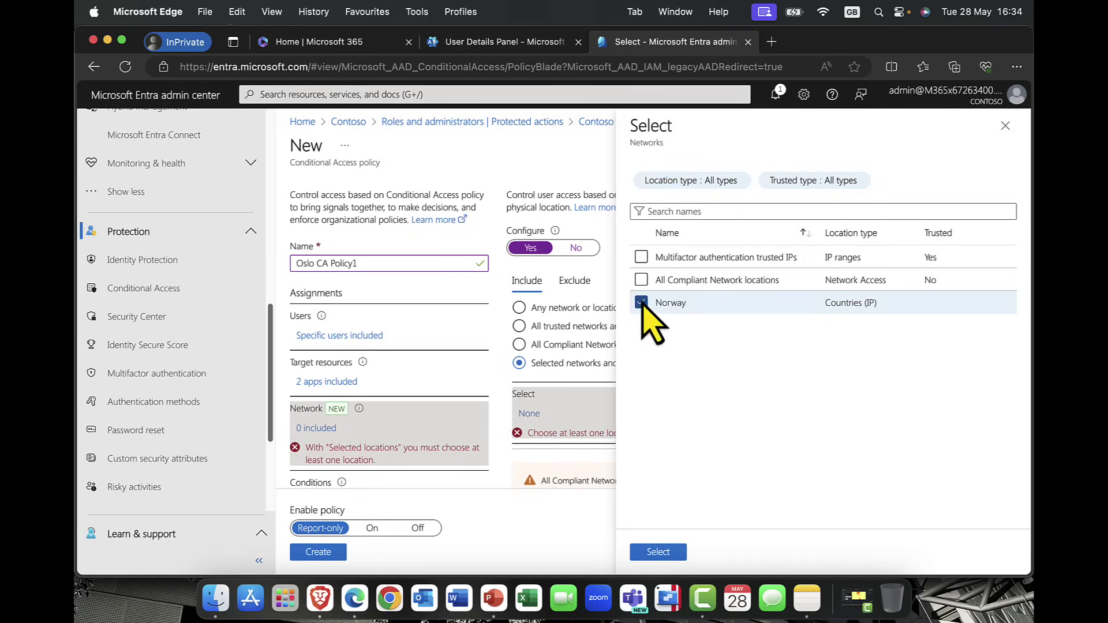
left_click(1005, 125)
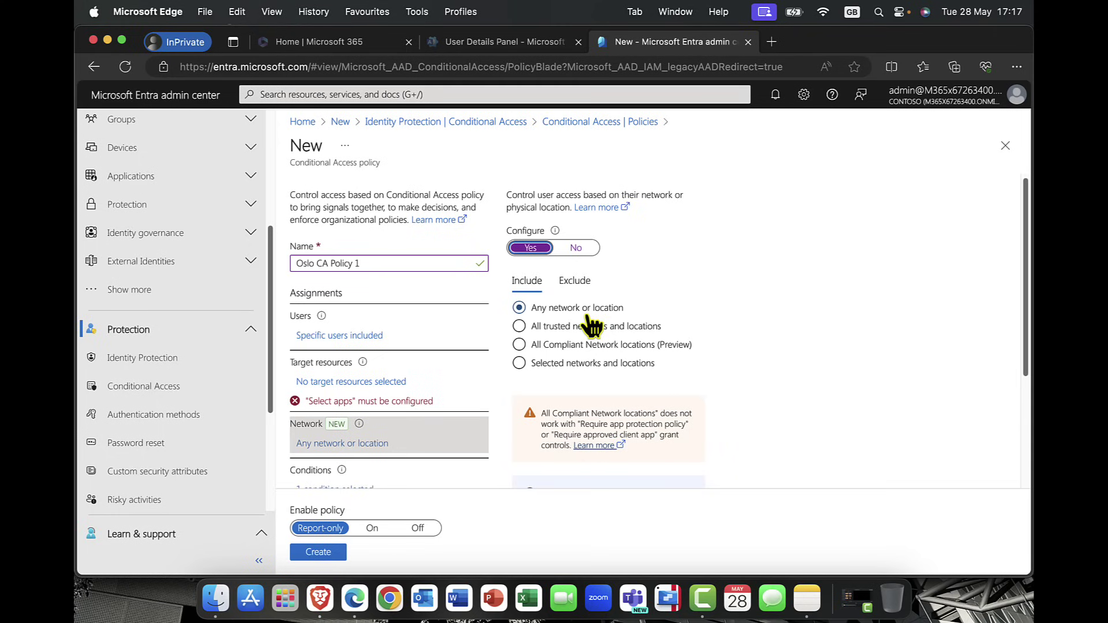
Exclude all trusted networks and locations from the network condition.
left_click(575, 248)
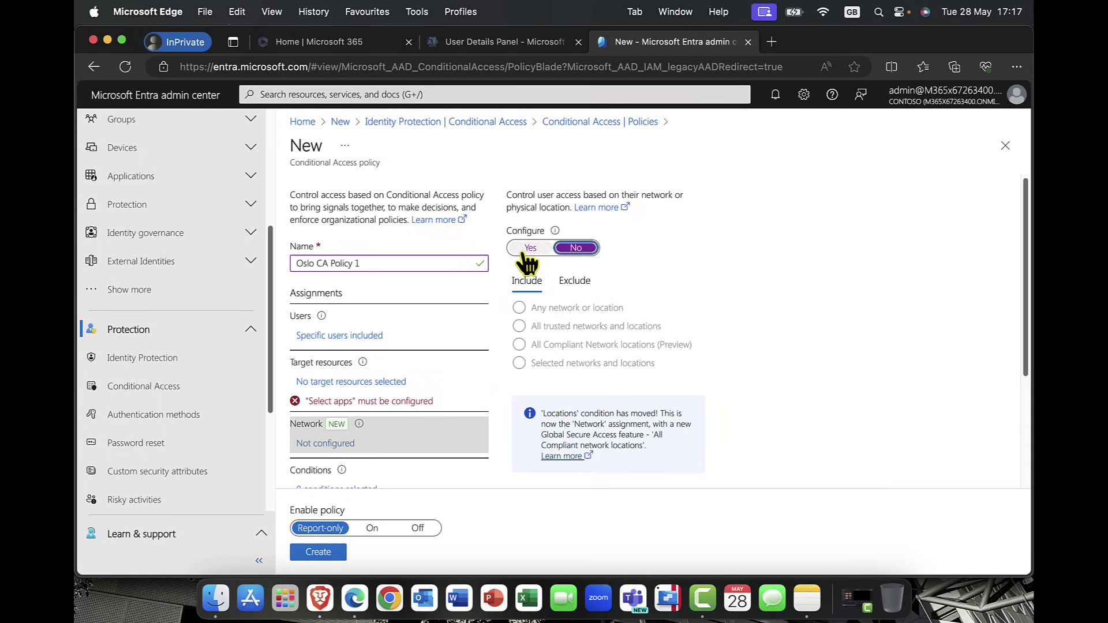
left_click(527, 253)
left_click(572, 282)
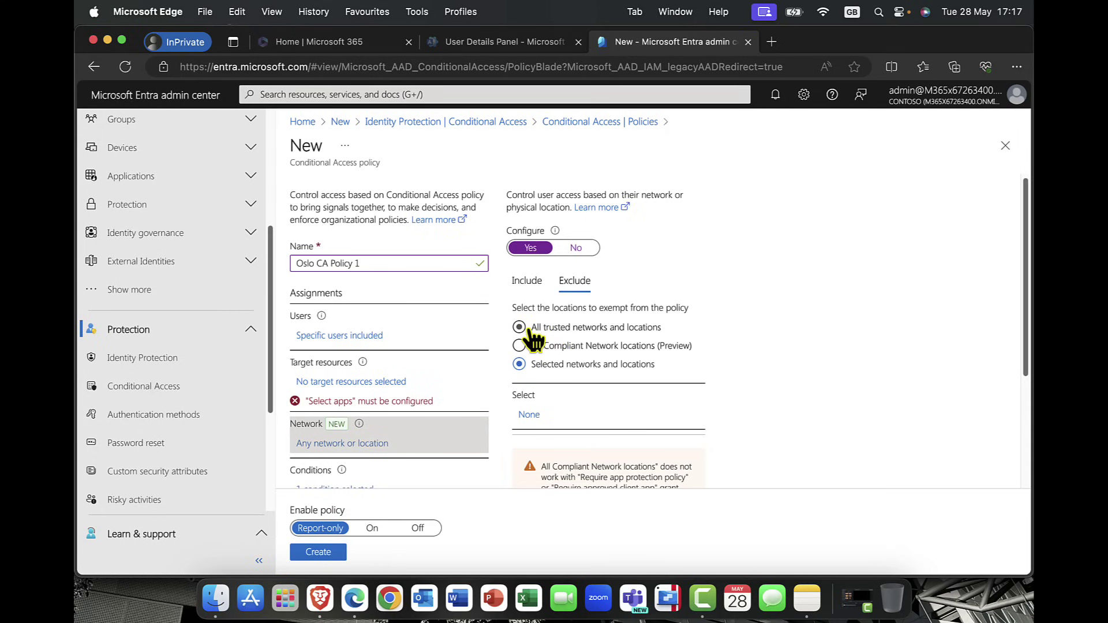
left_click(526, 282)
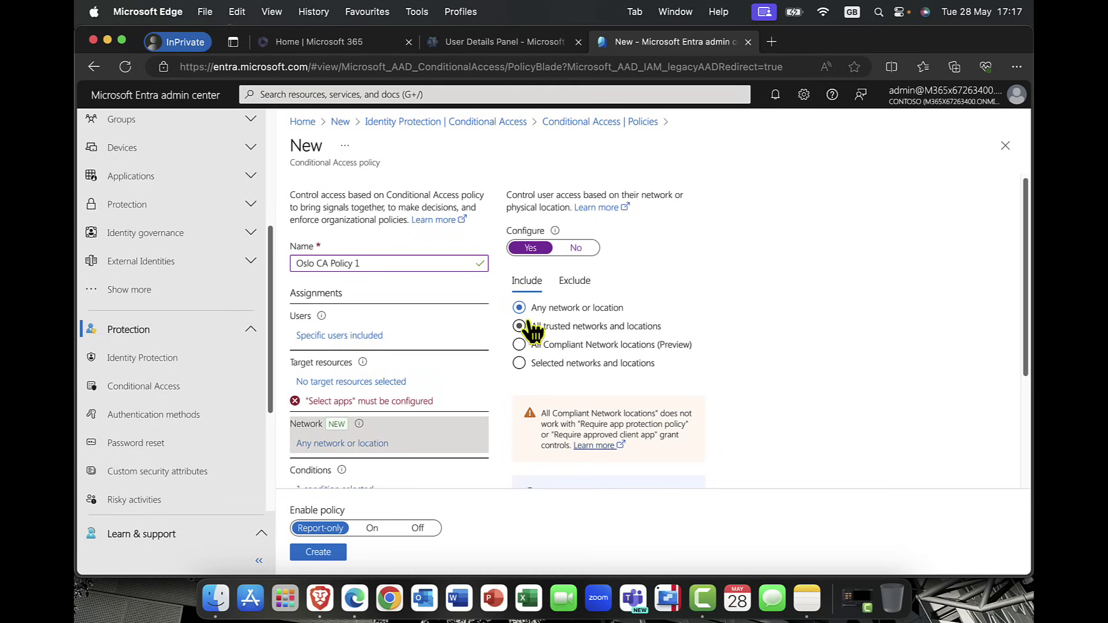
left_click(584, 284)
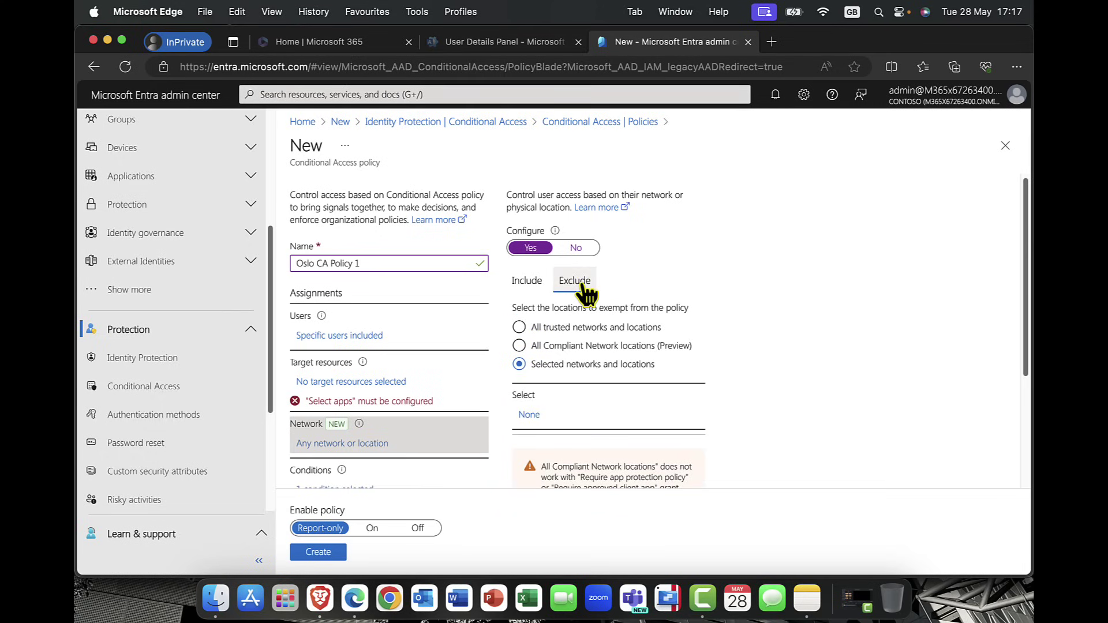
left_click(567, 332)
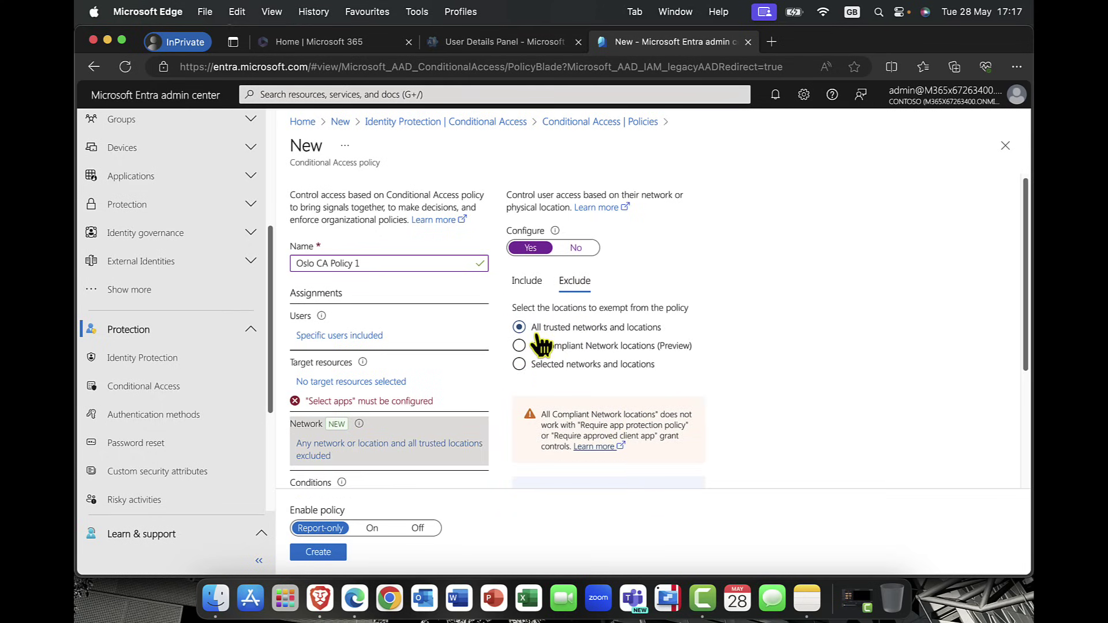
scroll(423, 398, "down", 5)
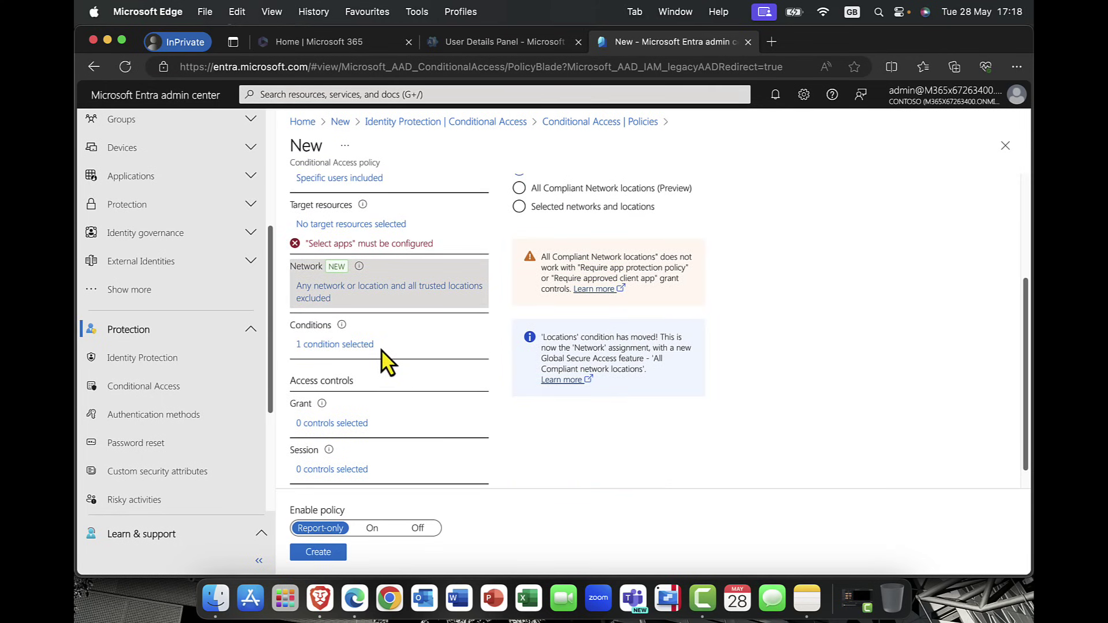
scroll(347, 346, "up", 5)
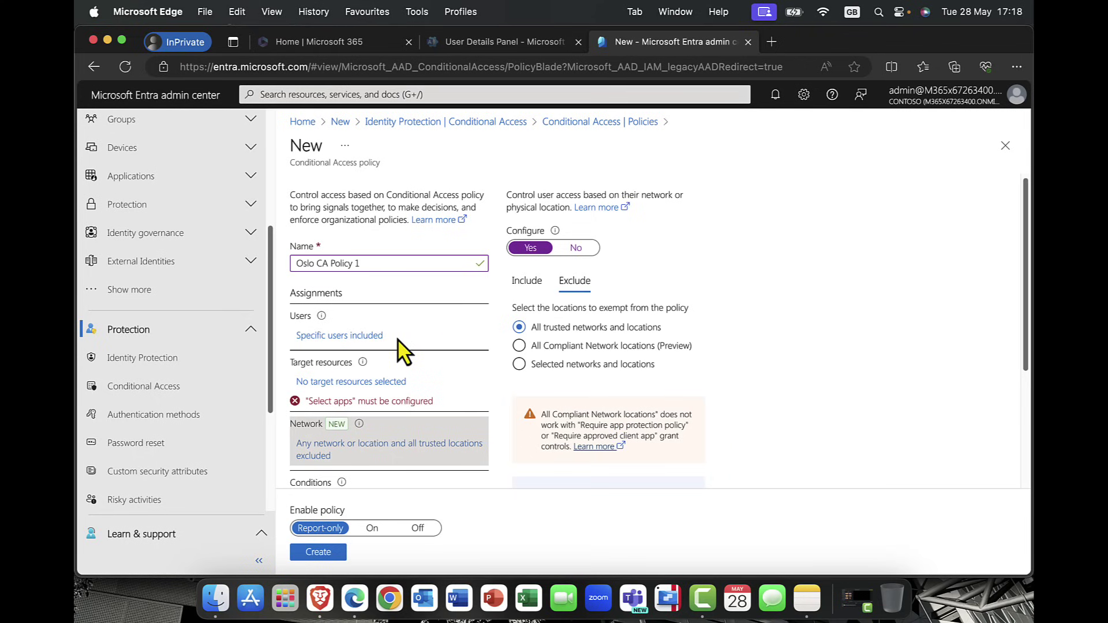
Include the cloud apps Microsoft Admin Portals and Office 365 as target resources.
left_click(359, 384)
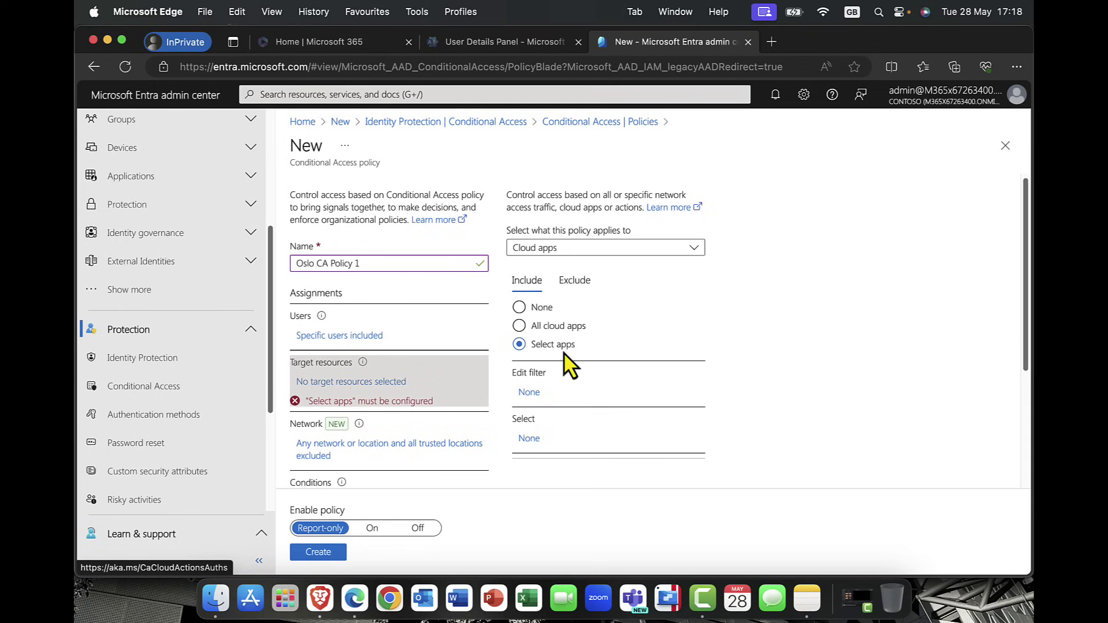
left_click(531, 438)
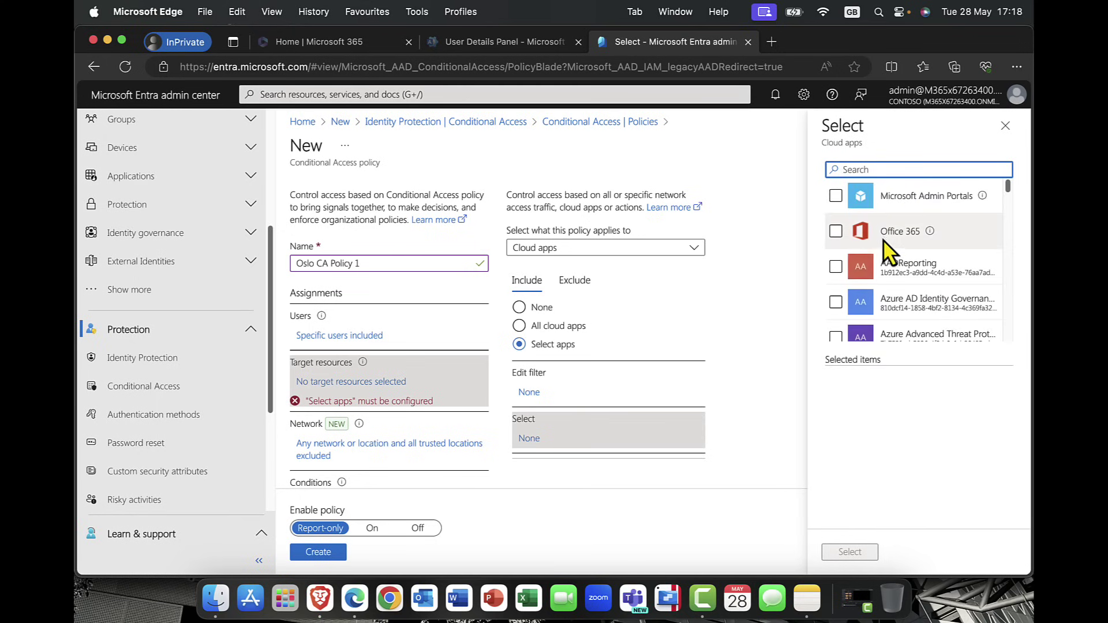
left_click(835, 196)
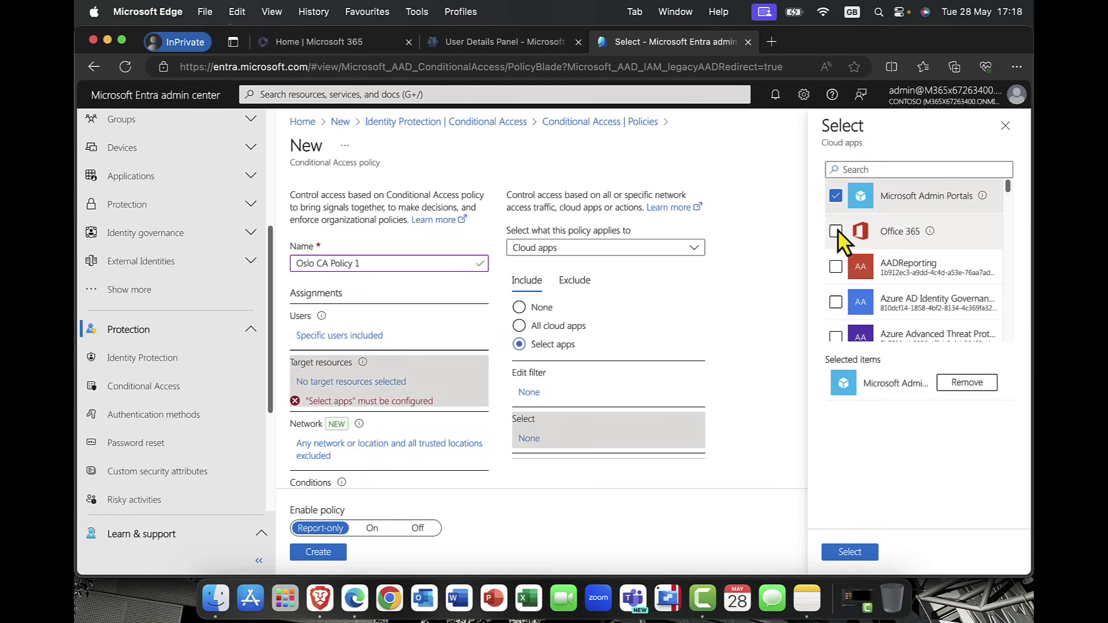
left_click(836, 231)
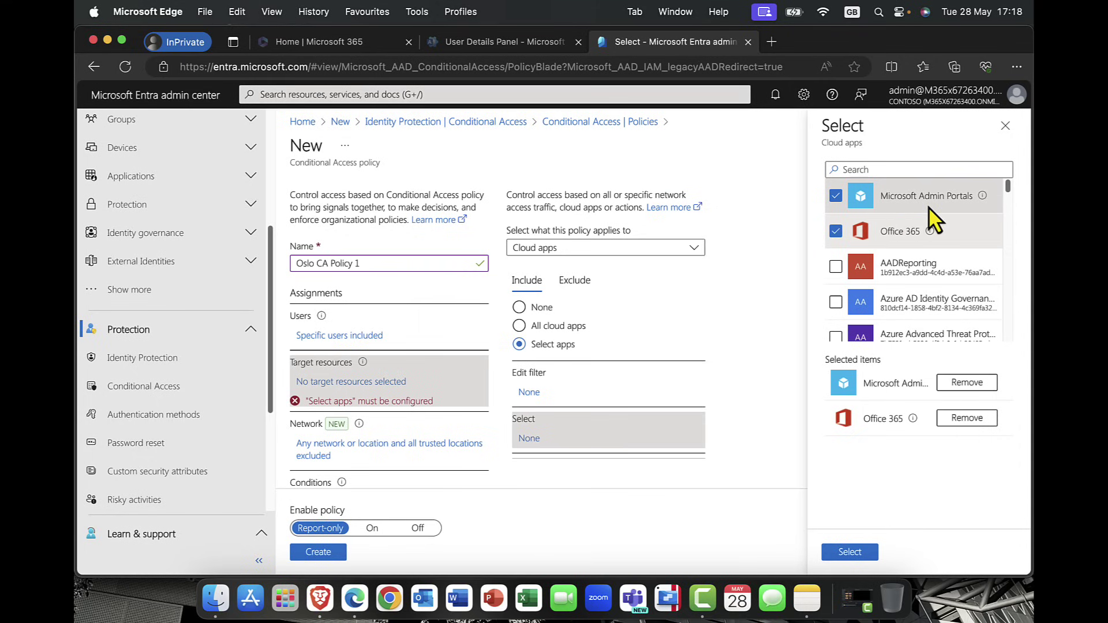
left_click(850, 552)
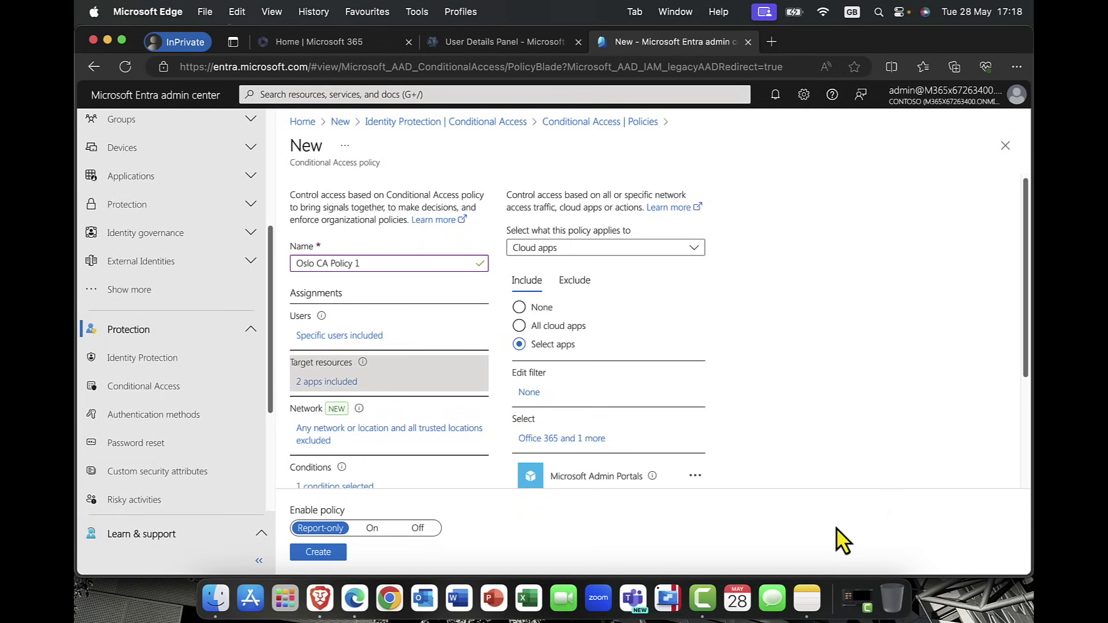
scroll(400, 383, "down", 3)
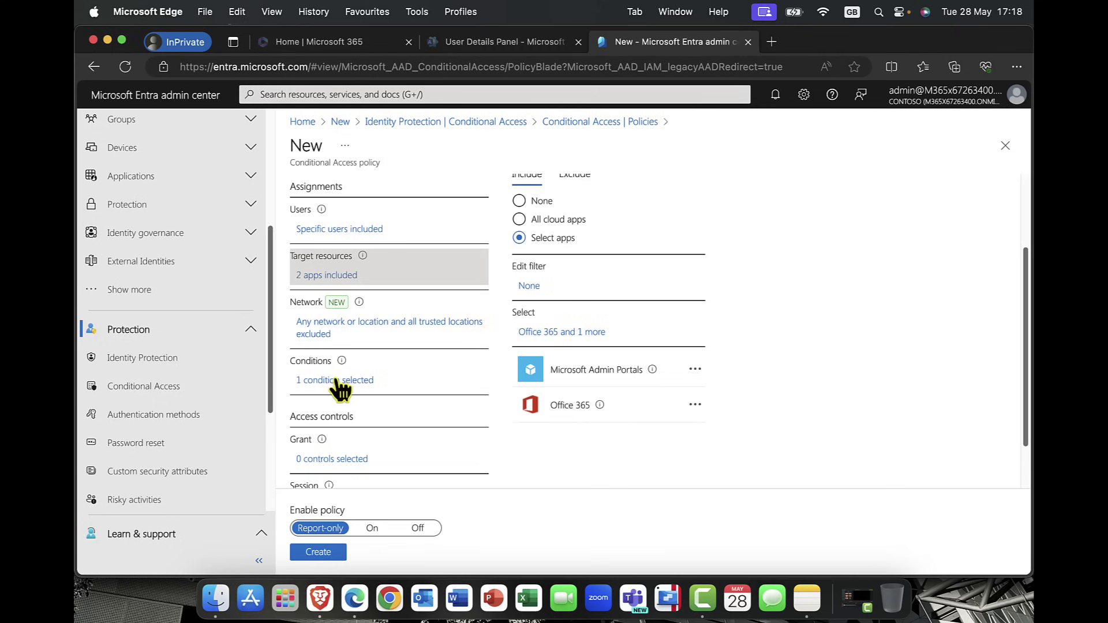
Turn on the user risk condition with High and Medium levels.
scroll(338, 385, "up", 3)
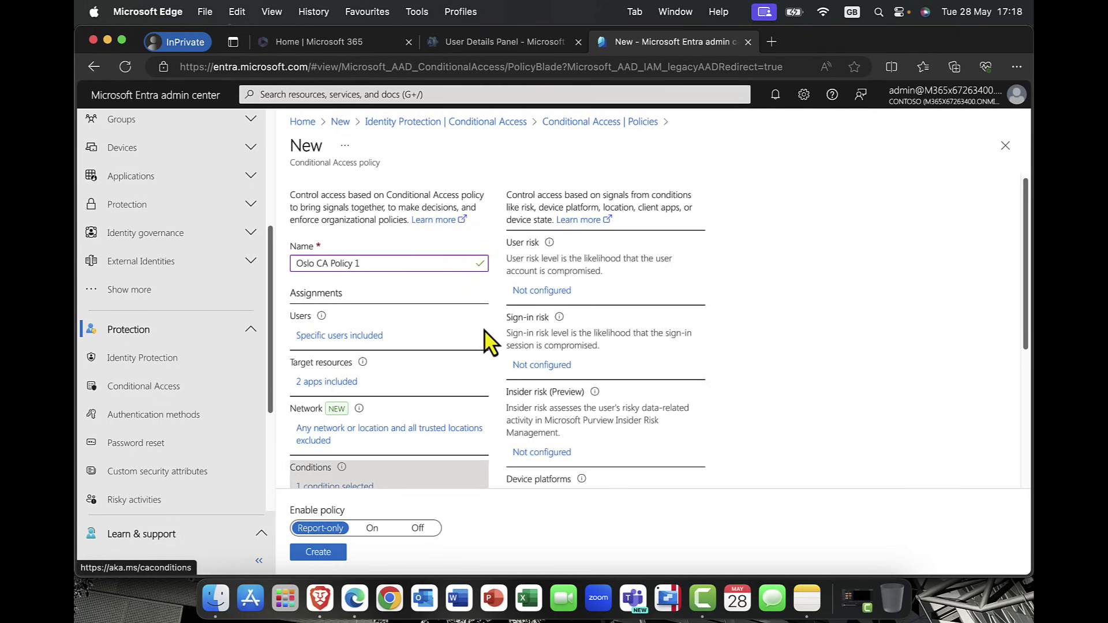
left_click(537, 291)
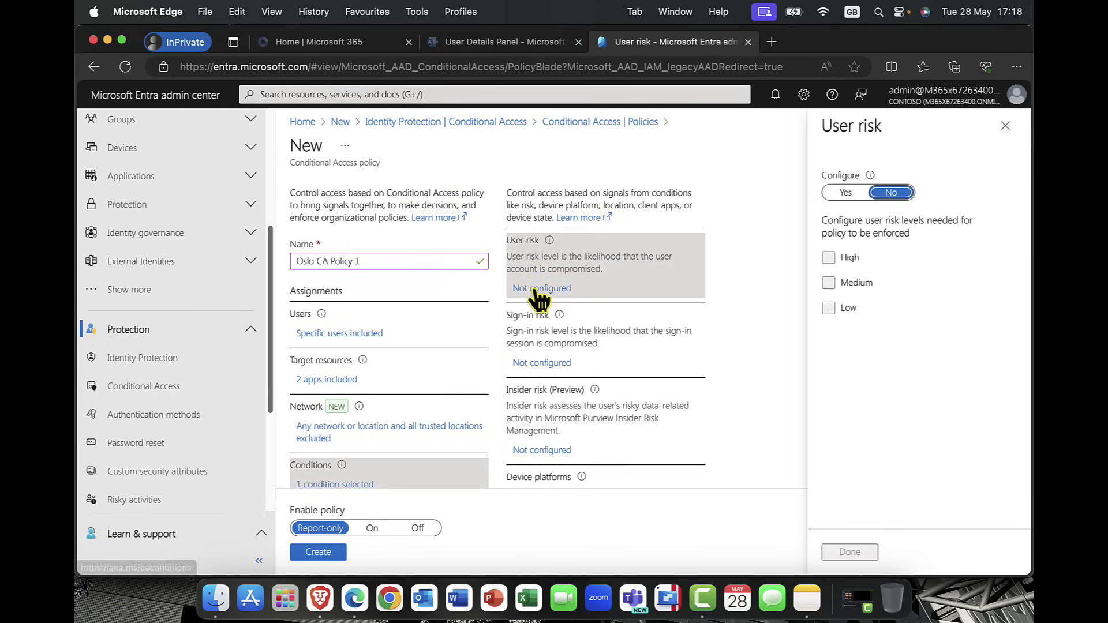
left_click(846, 193)
left_click(829, 258)
left_click(828, 283)
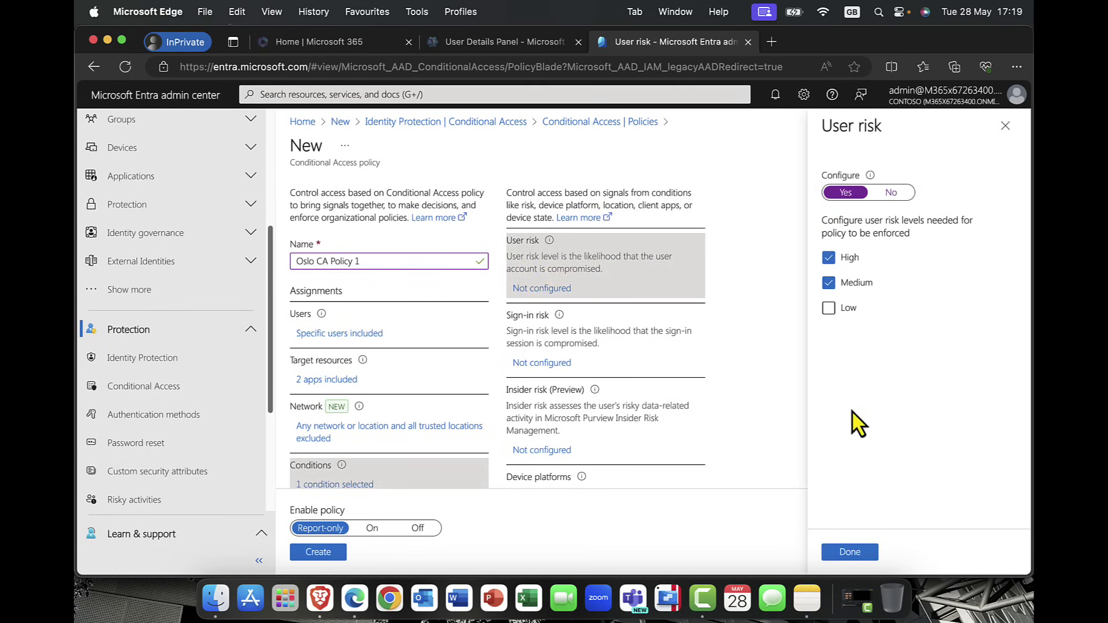
left_click(847, 555)
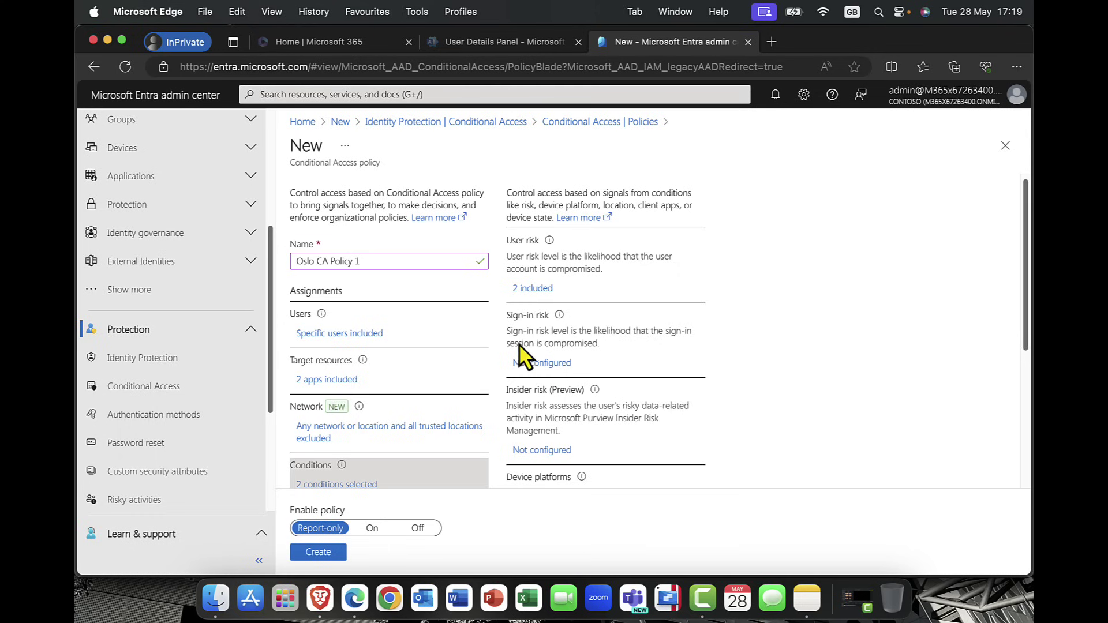
Turn on the sign-in risk condition and tick High and Medium.
left_click(537, 362)
left_click(856, 229)
left_click(841, 333)
left_click(839, 357)
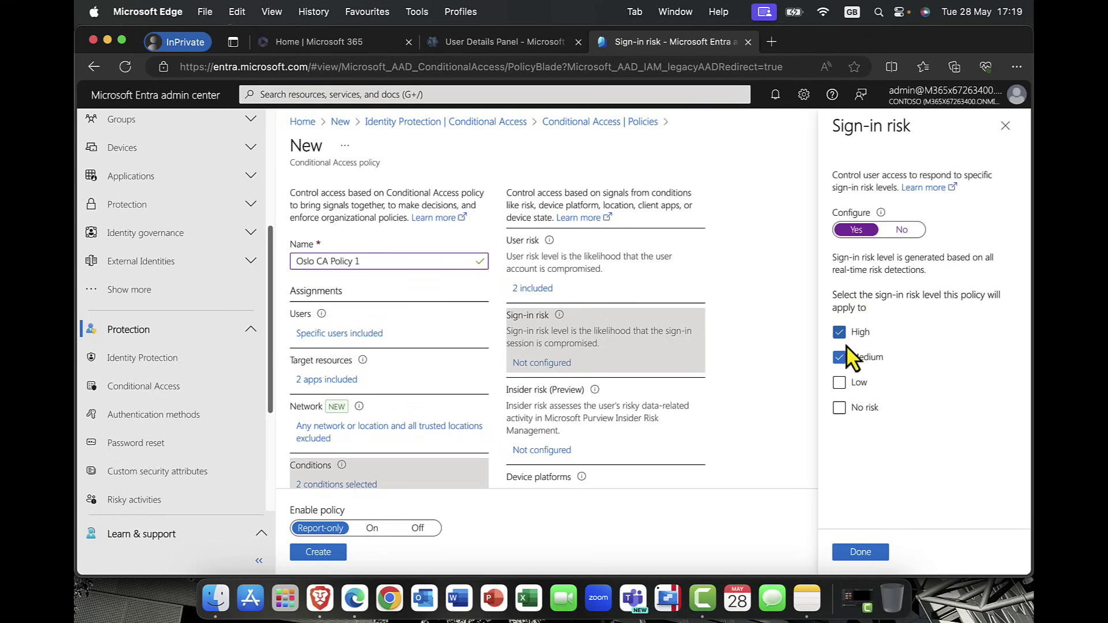
Confirm High and Medium sign-in risk, then set insider risk to Elevated only.
left_click(855, 553)
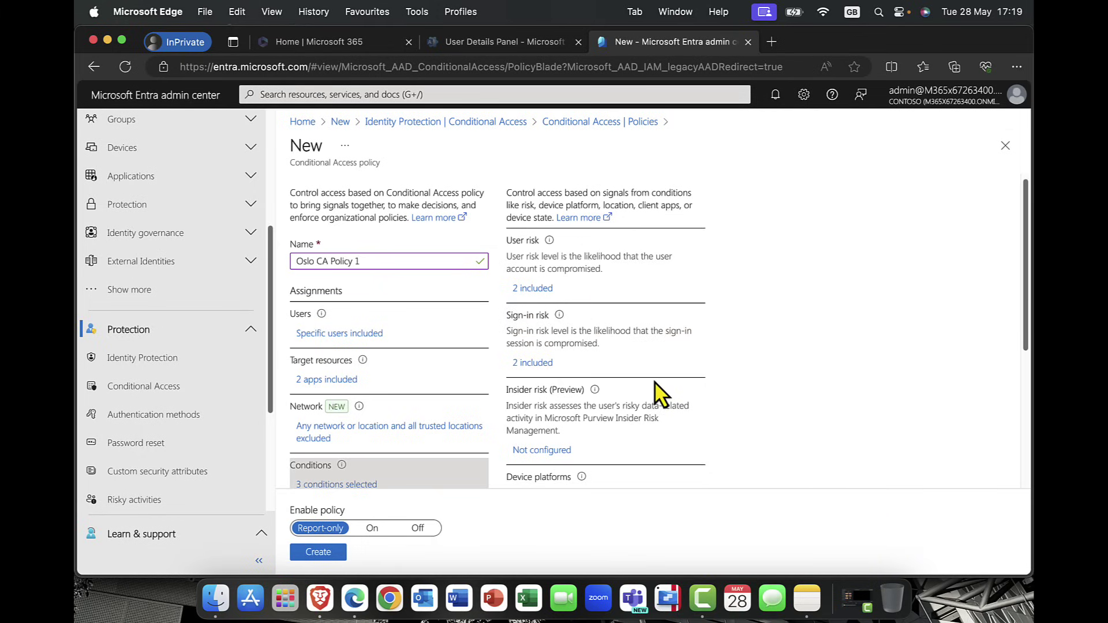
scroll(654, 382, "down", 2)
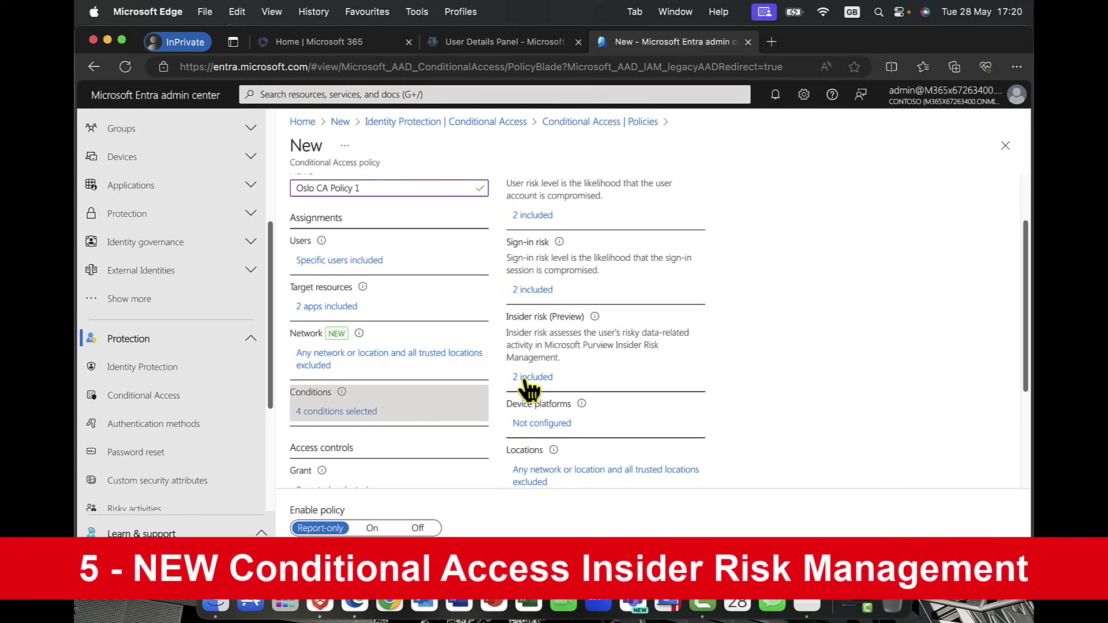
left_click(532, 378)
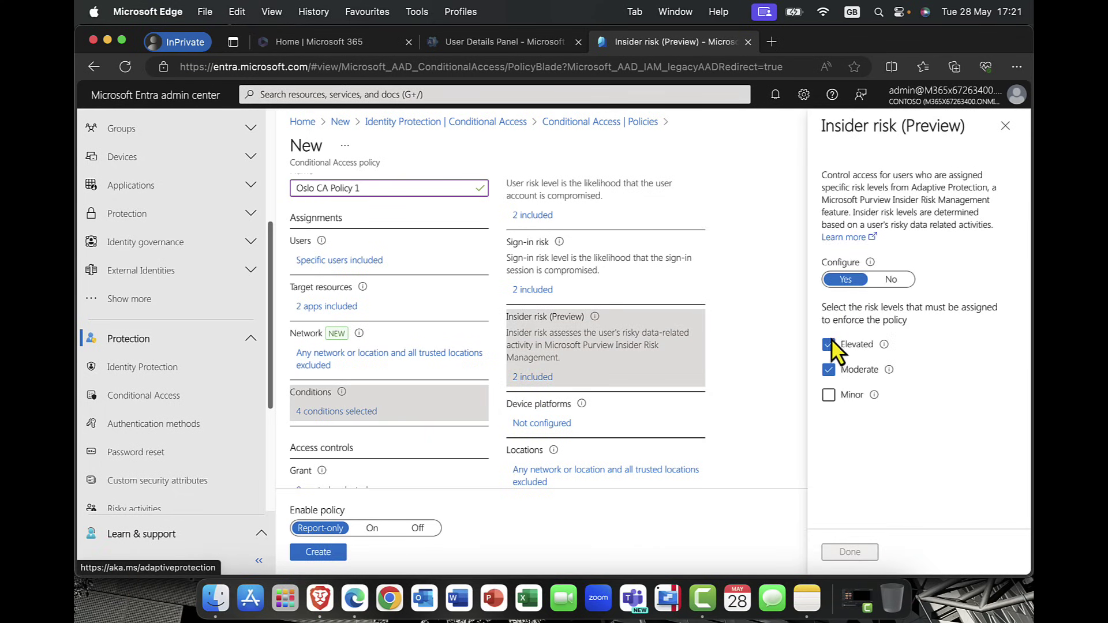
left_click(829, 369)
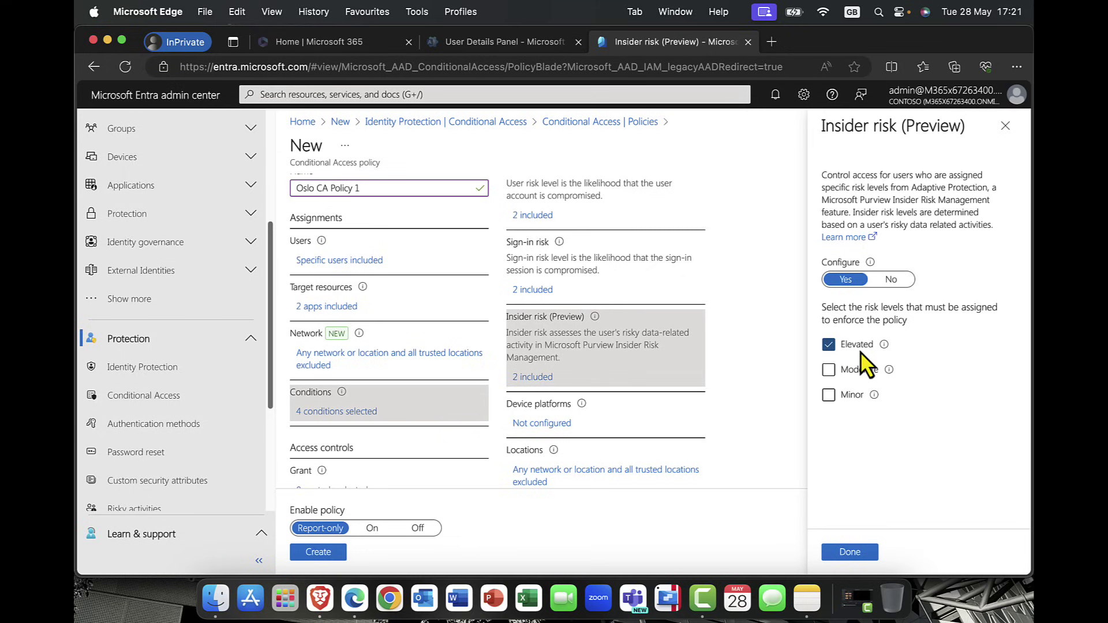
left_click(846, 545)
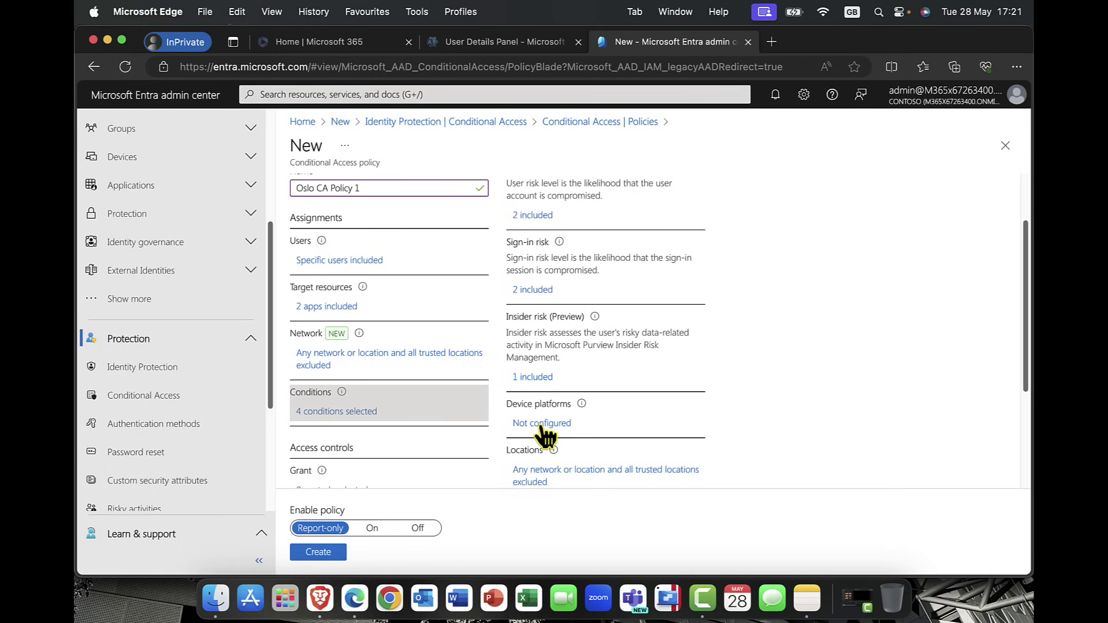
Apply the device platforms condition to any device and review the trusted-locations exclusion.
scroll(554, 439, "down", 3)
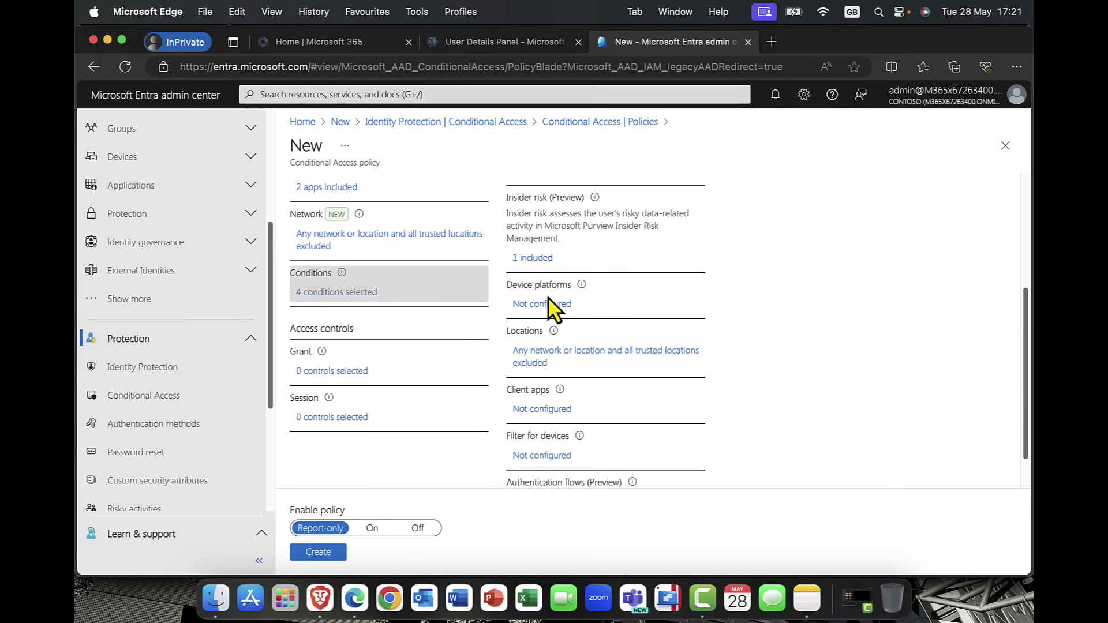
left_click(548, 302)
left_click(858, 230)
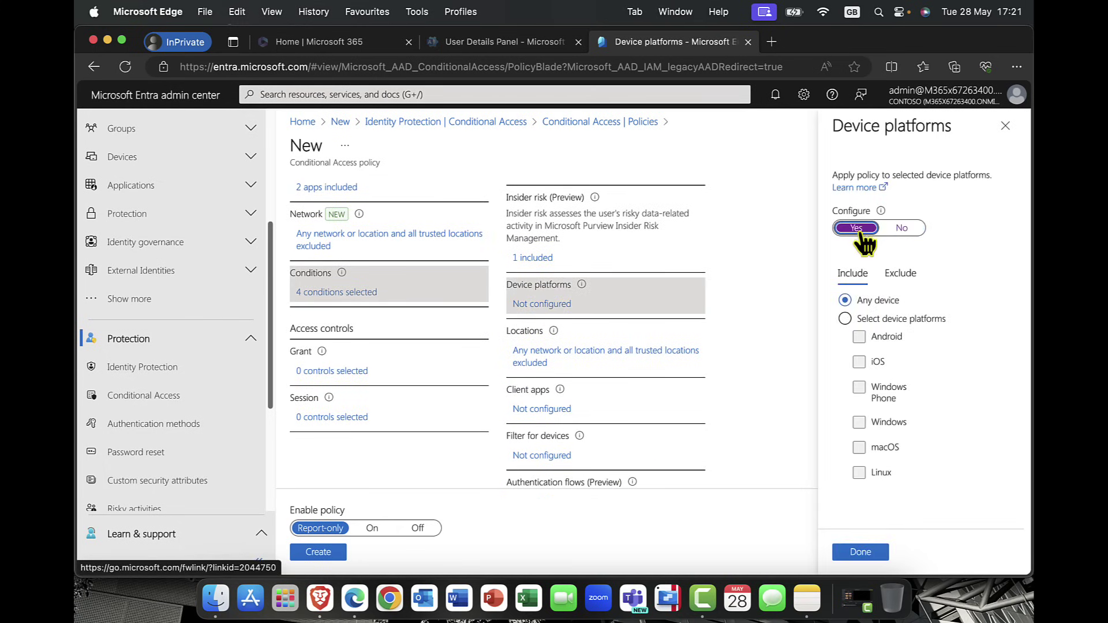
left_click(869, 554)
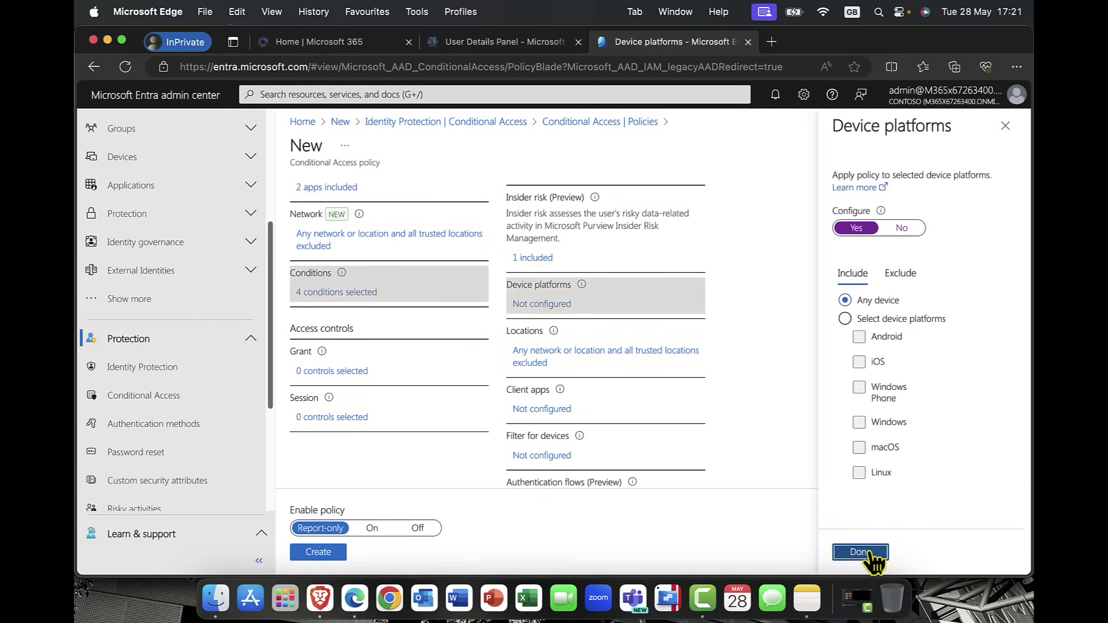
left_click(571, 359)
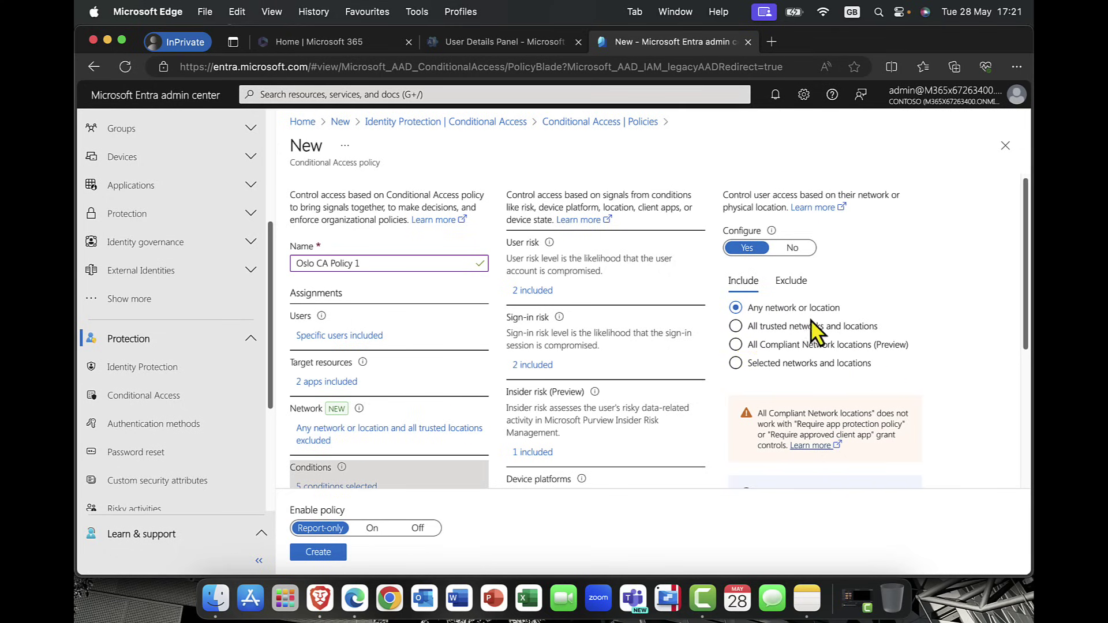
left_click(794, 283)
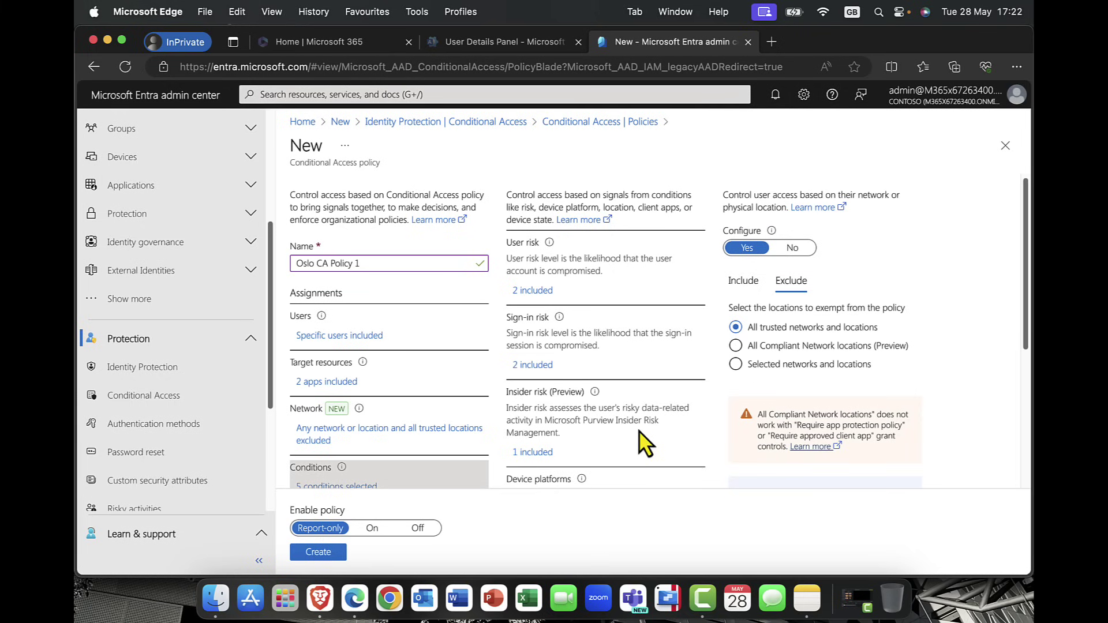
Turn on client apps, leaving out Exchange ActiveSync clients and Other clients.
left_click(340, 440)
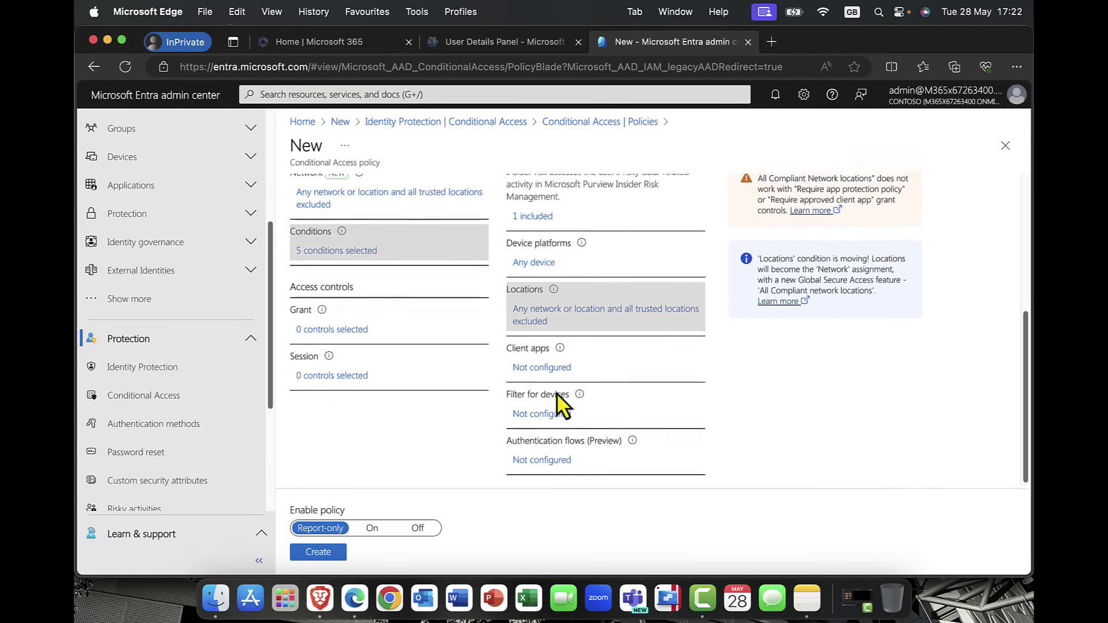
left_click(542, 362)
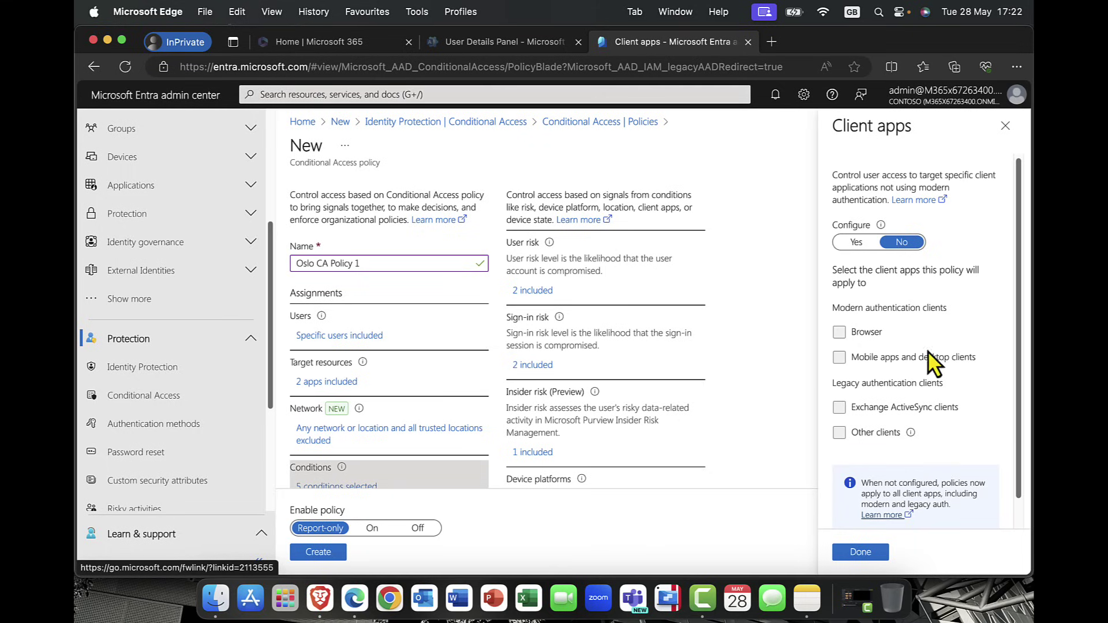
left_click(855, 243)
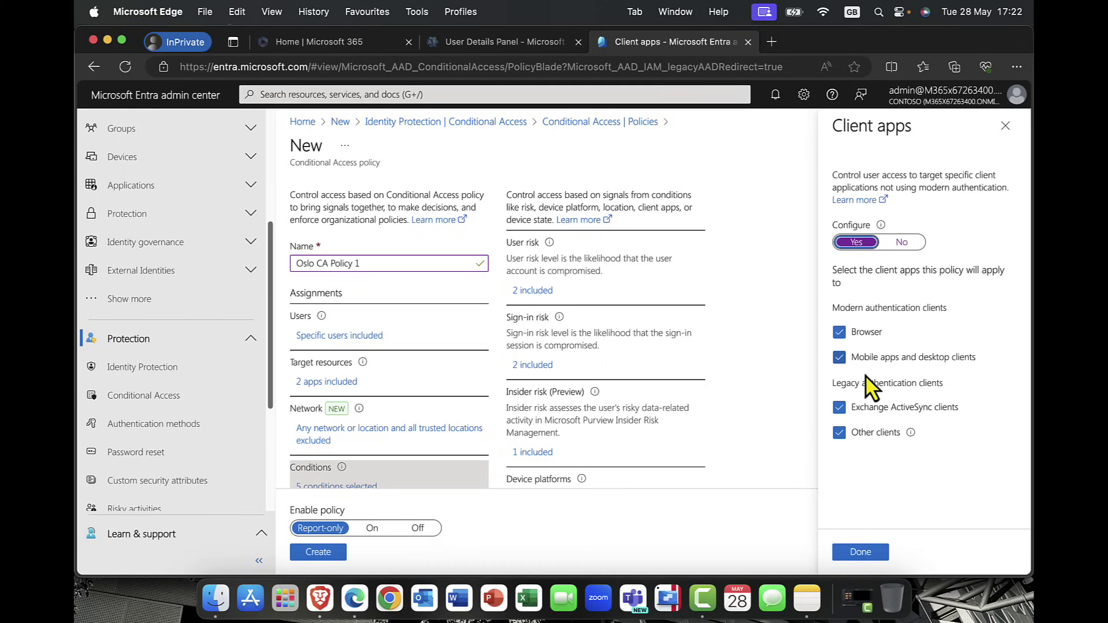
left_click(836, 408)
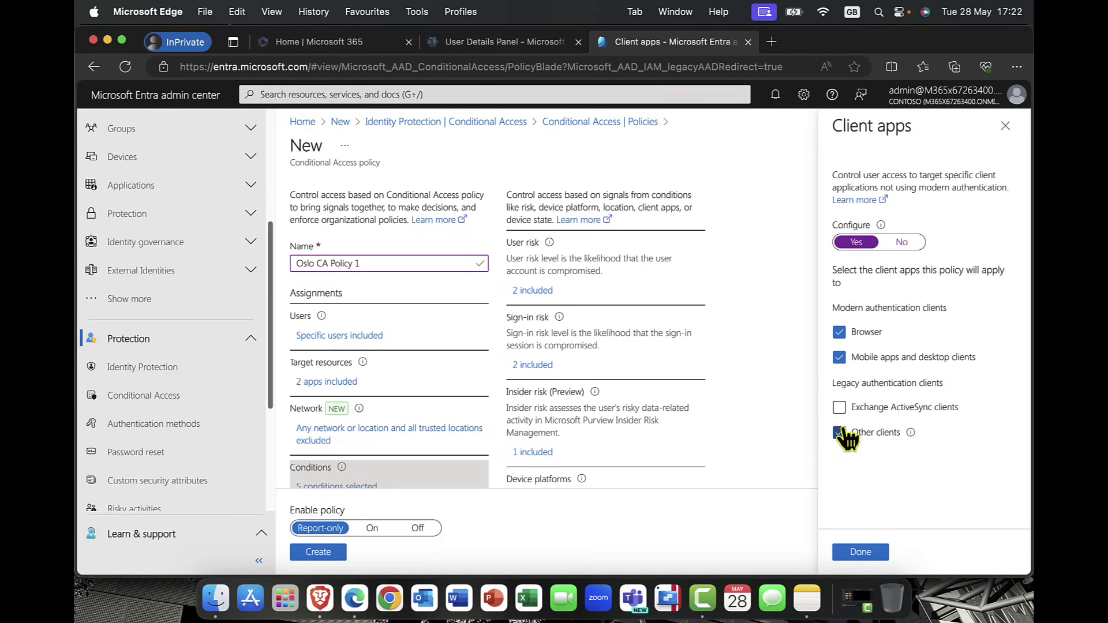
left_click(840, 432)
left_click(861, 552)
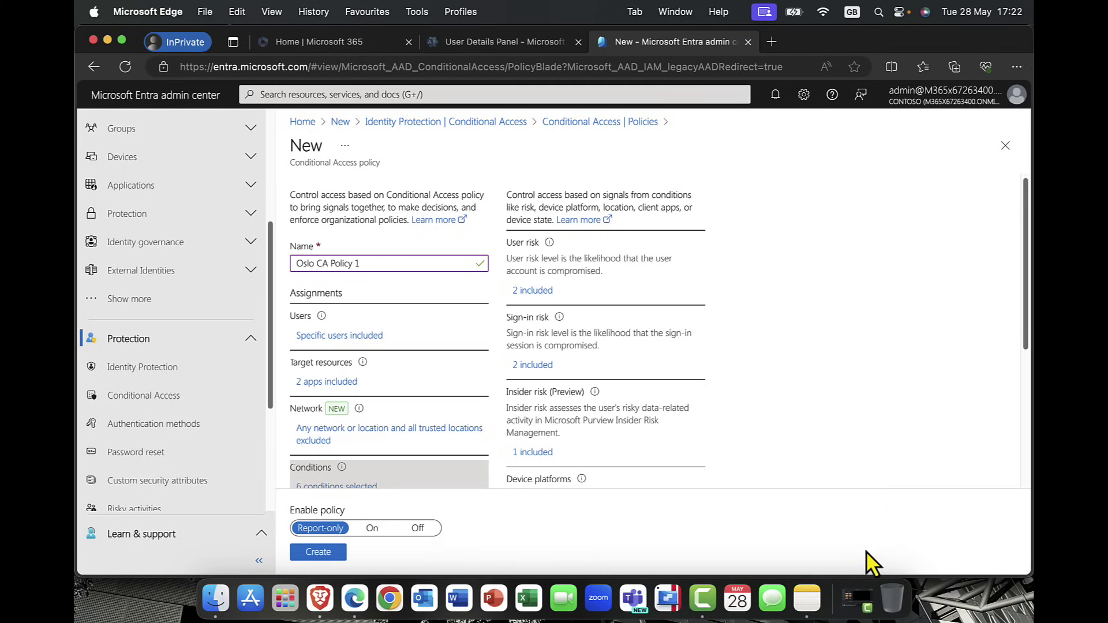
scroll(648, 413, "down", 3)
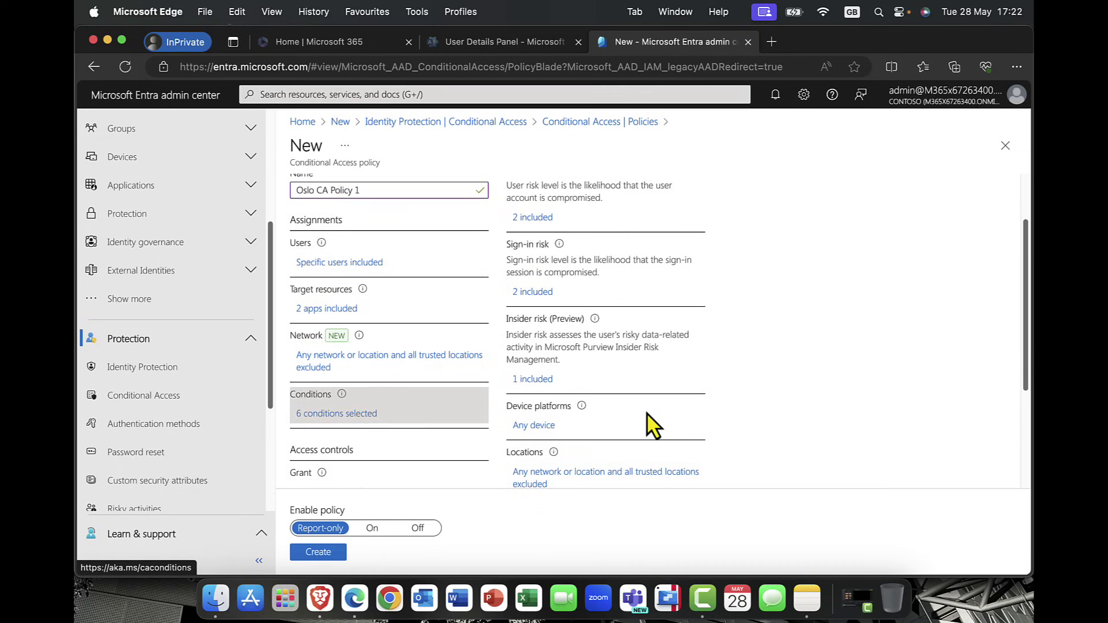
Configure authentication flows with Device code flow and Authentication transfer, and save.
scroll(646, 413, "down", 4)
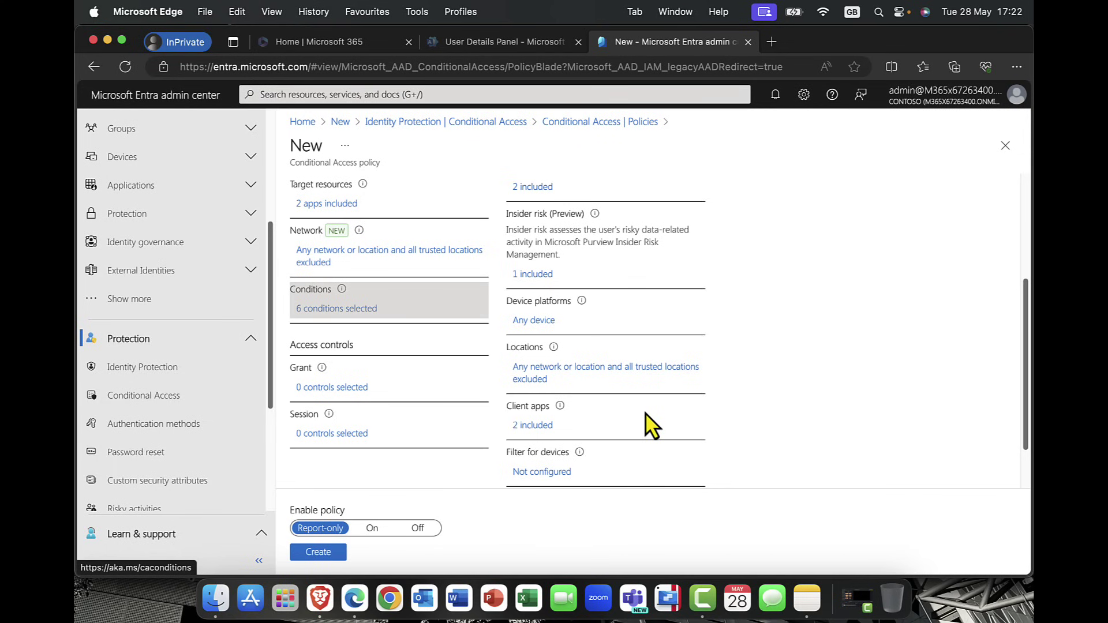
scroll(636, 408, "down", 2)
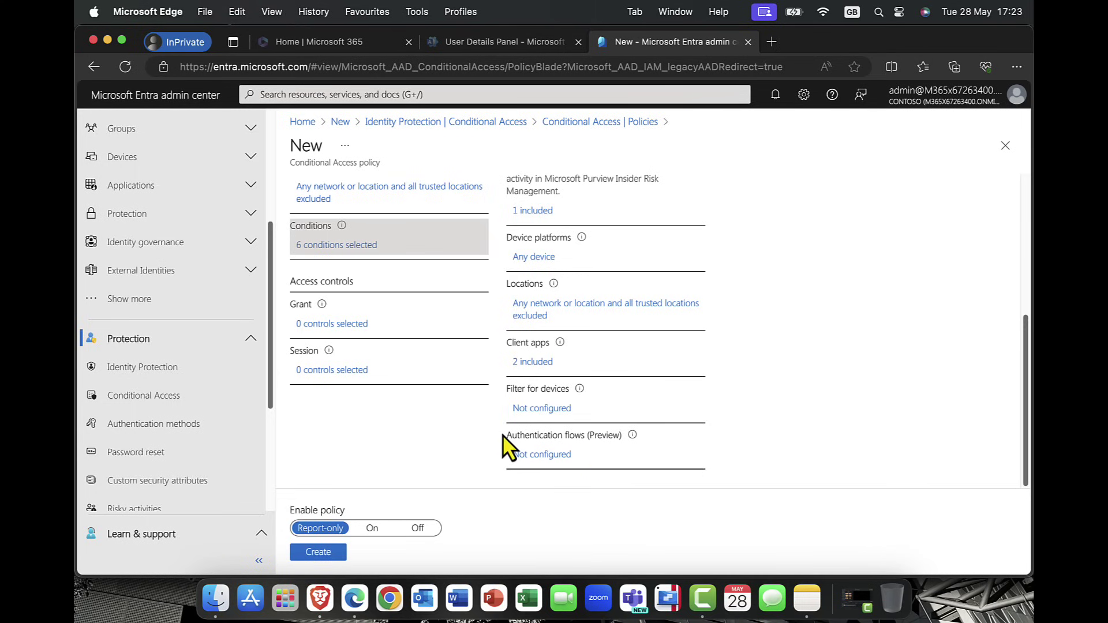
left_click_drag(615, 435, 618, 435)
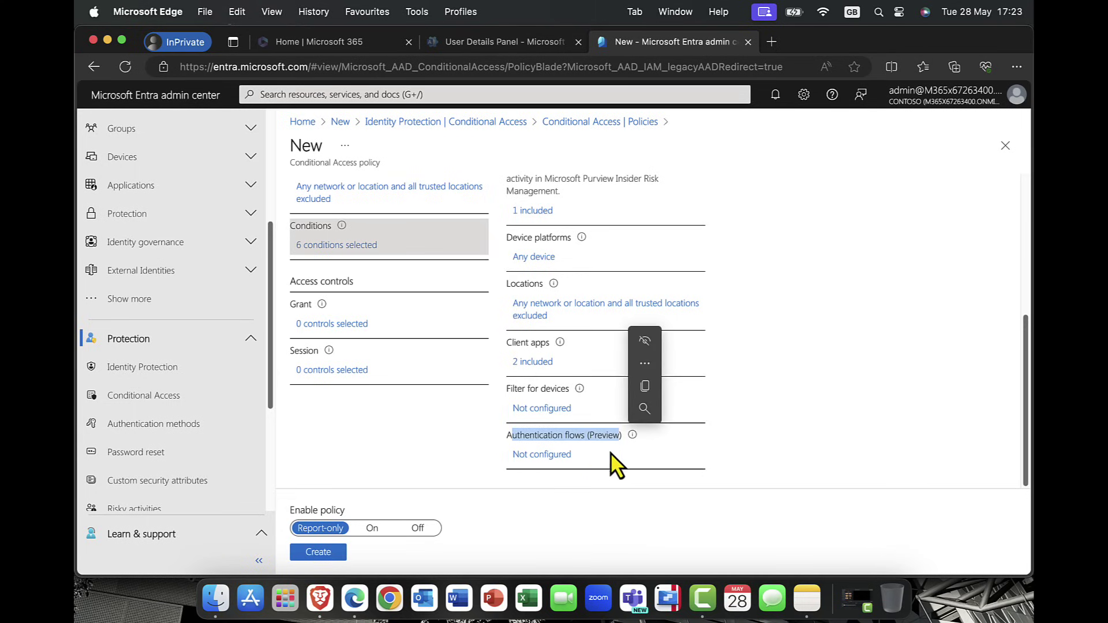
left_click(547, 454)
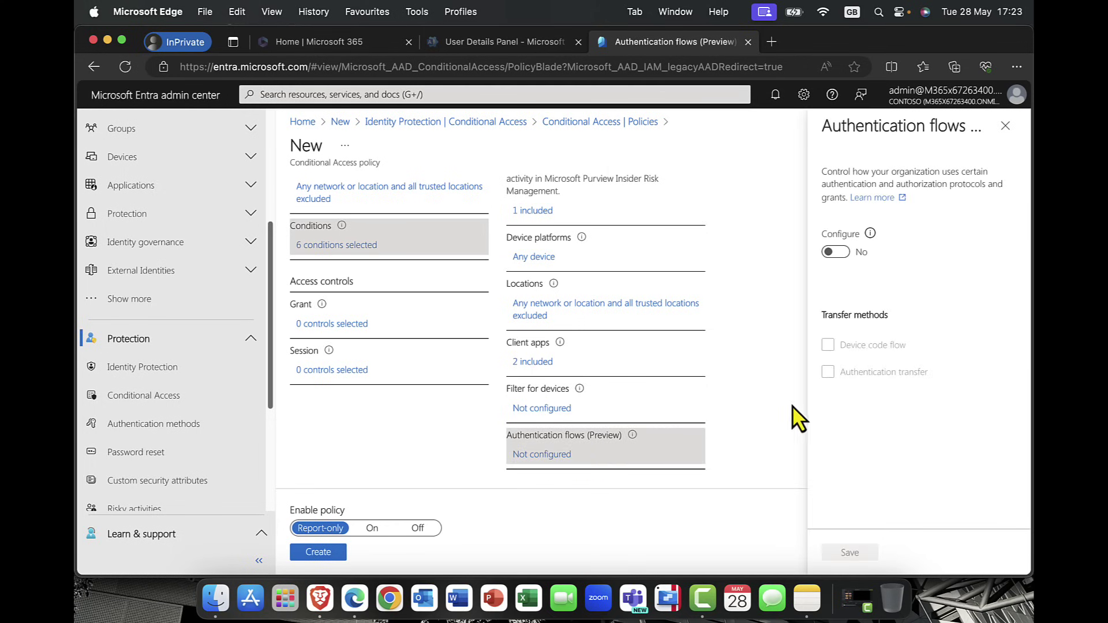
left_click(842, 254)
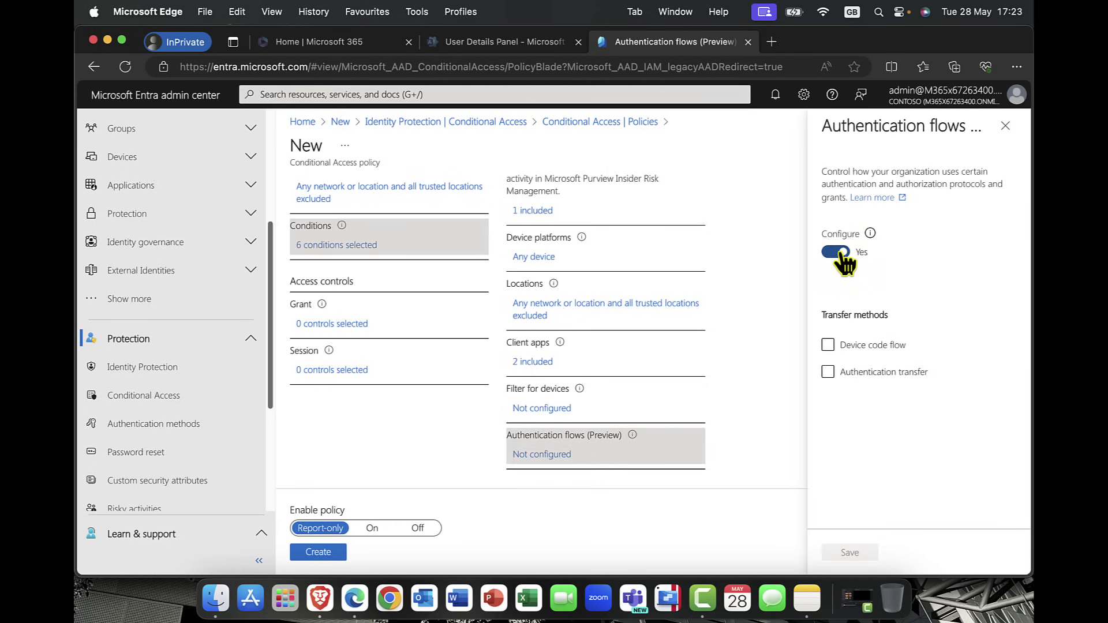
left_click(886, 354)
left_click(828, 344)
left_click(829, 346)
left_click(828, 373)
left_click(828, 346)
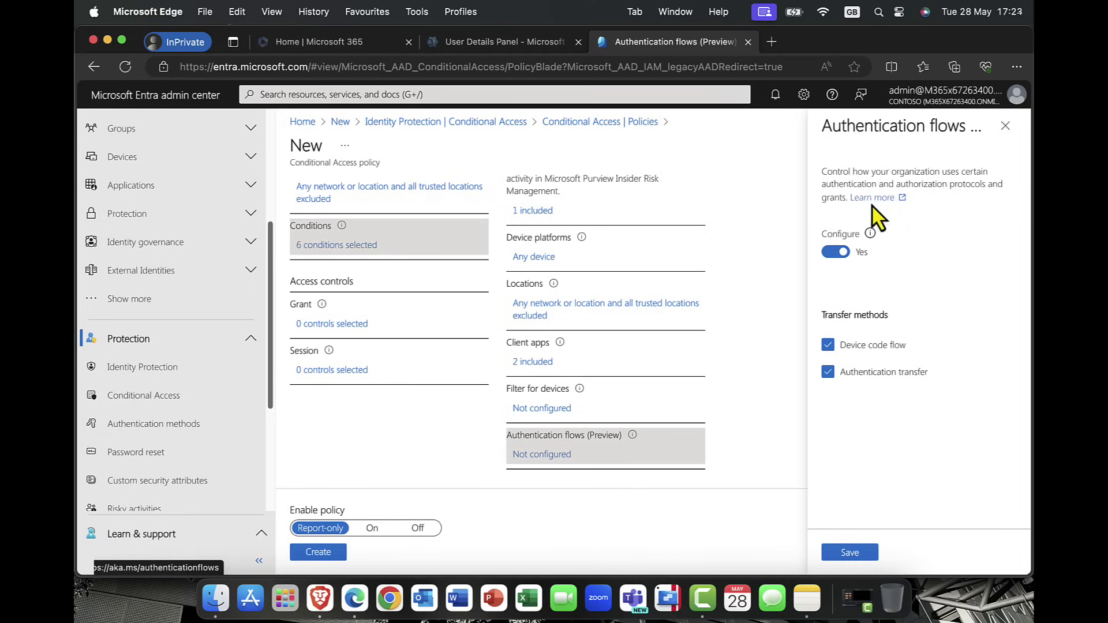
left_click(850, 552)
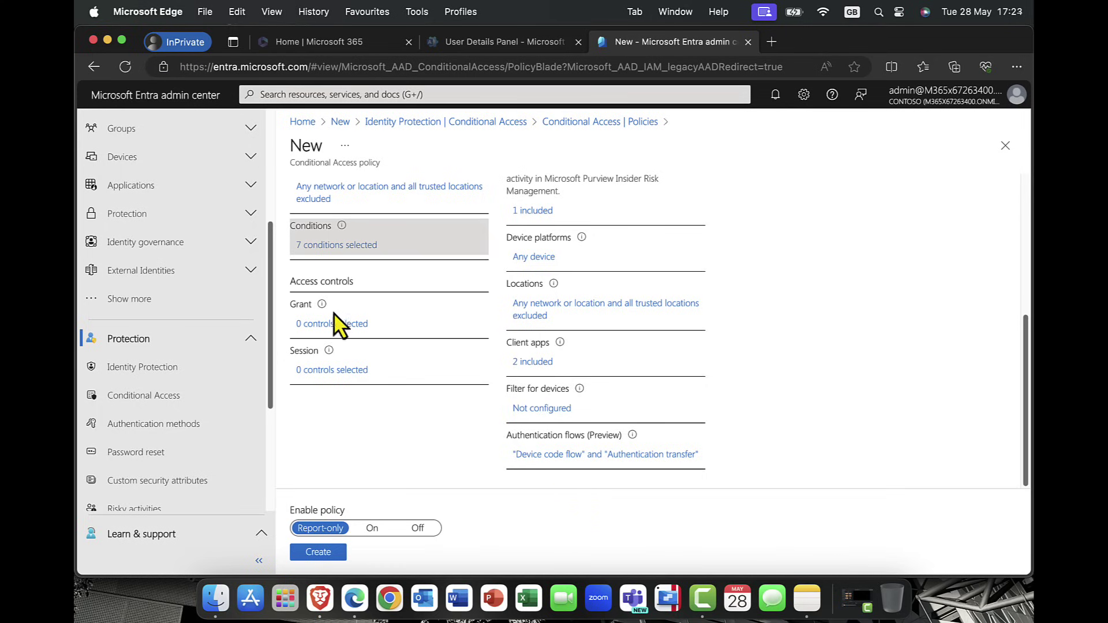
Grant access requiring the Oslo AS authentication strength instead of multifactor authentication.
left_click(321, 325)
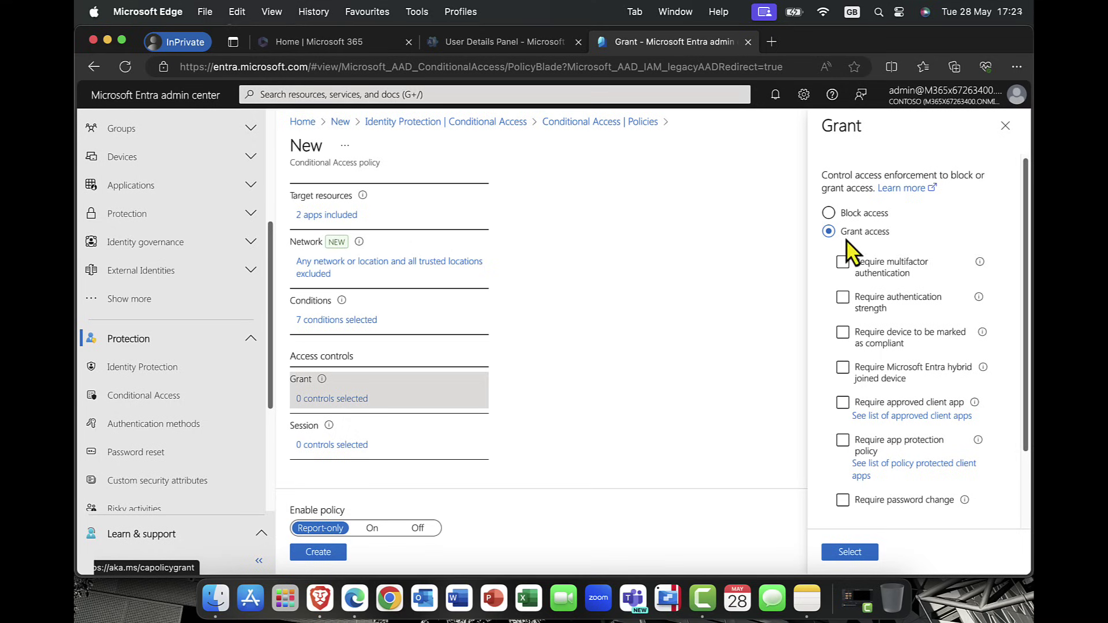
left_click(880, 215)
left_click(869, 233)
left_click(844, 263)
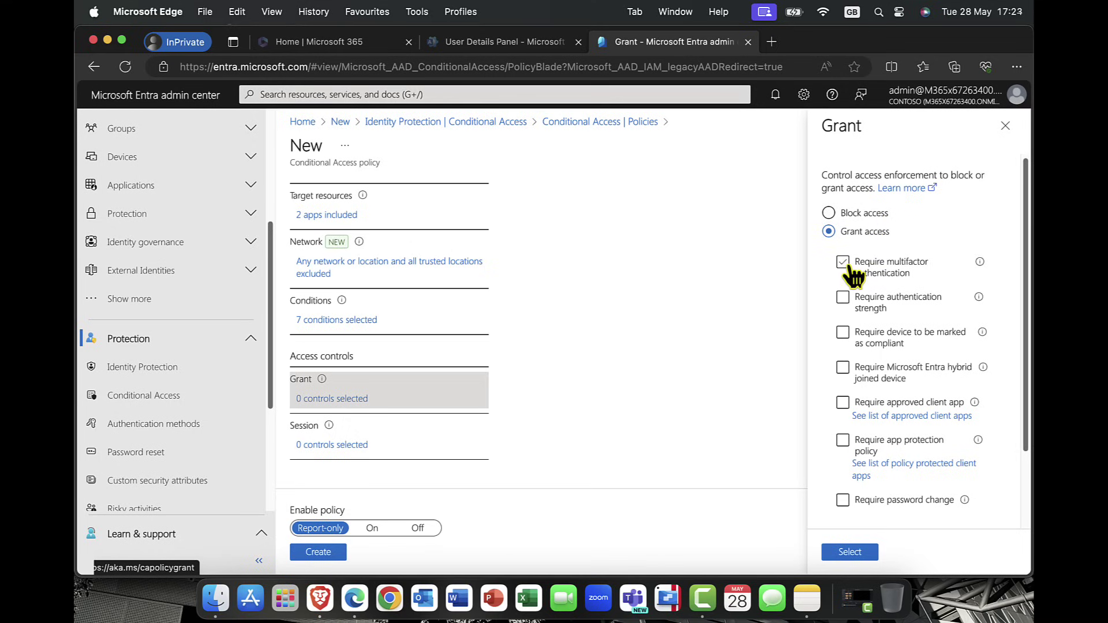
left_click(889, 268)
left_click(848, 304)
left_click(843, 298)
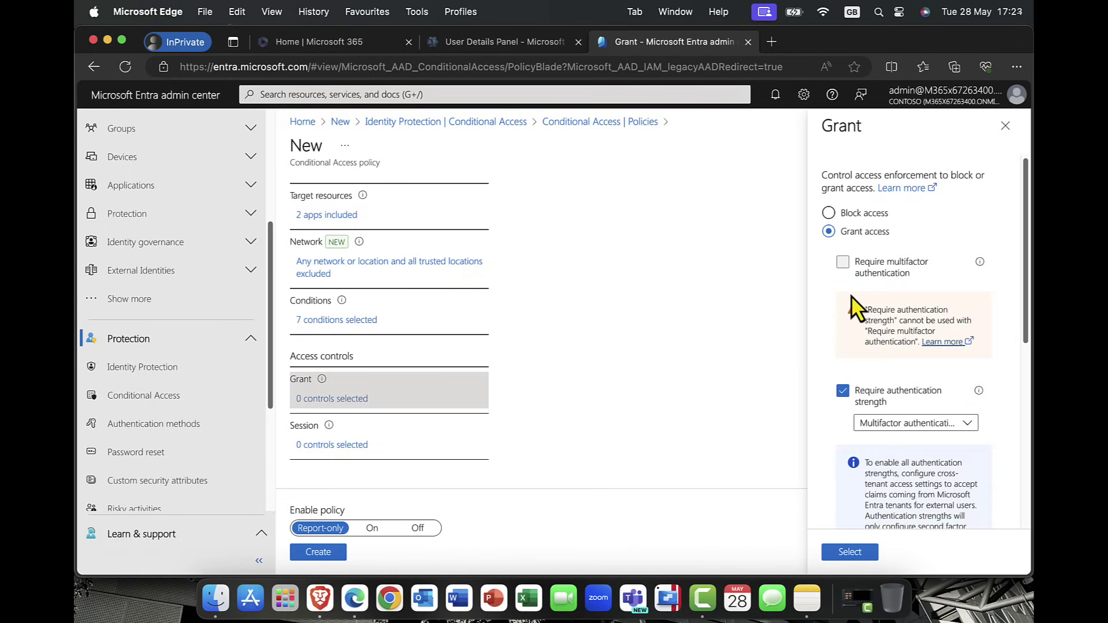
scroll(851, 295, "down", 2)
left_click(968, 373)
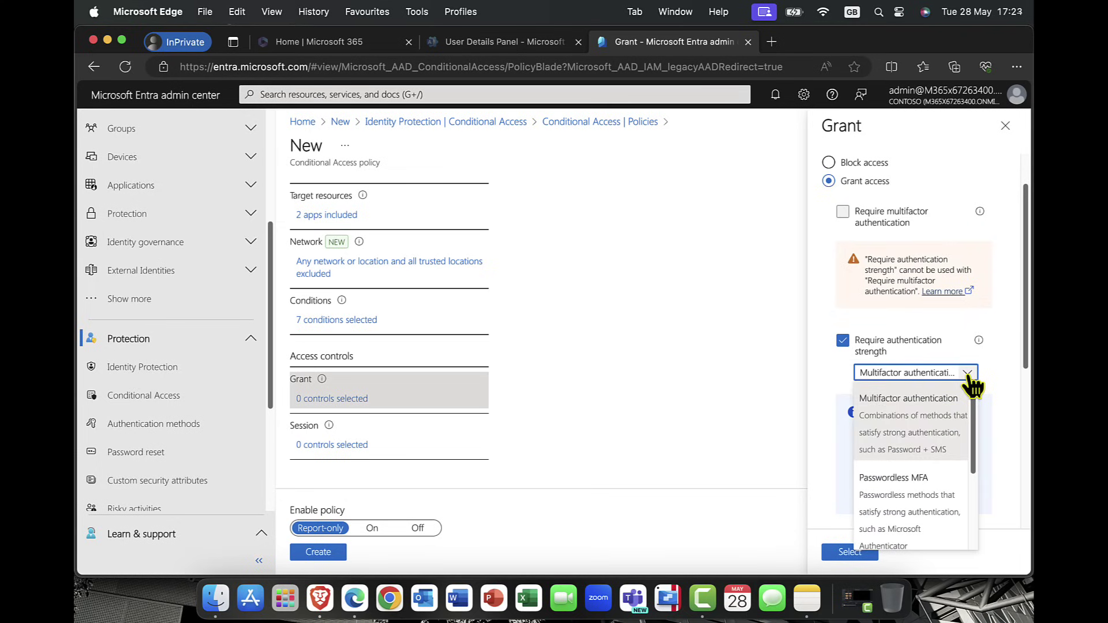
scroll(918, 404, "down", 3)
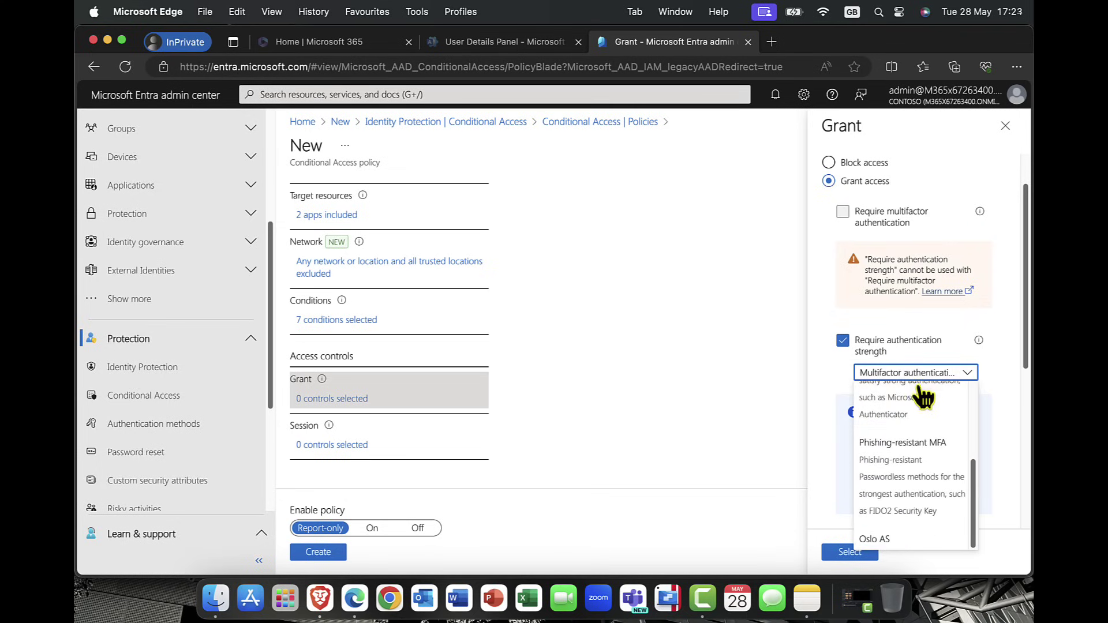
left_click(901, 541)
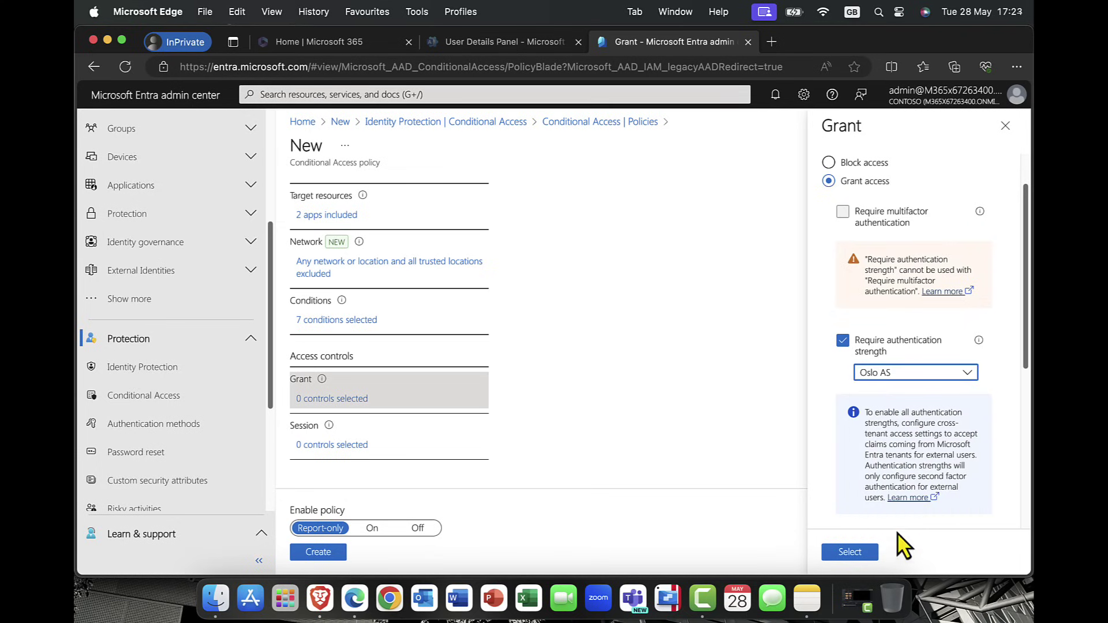
scroll(920, 395, "down", 4)
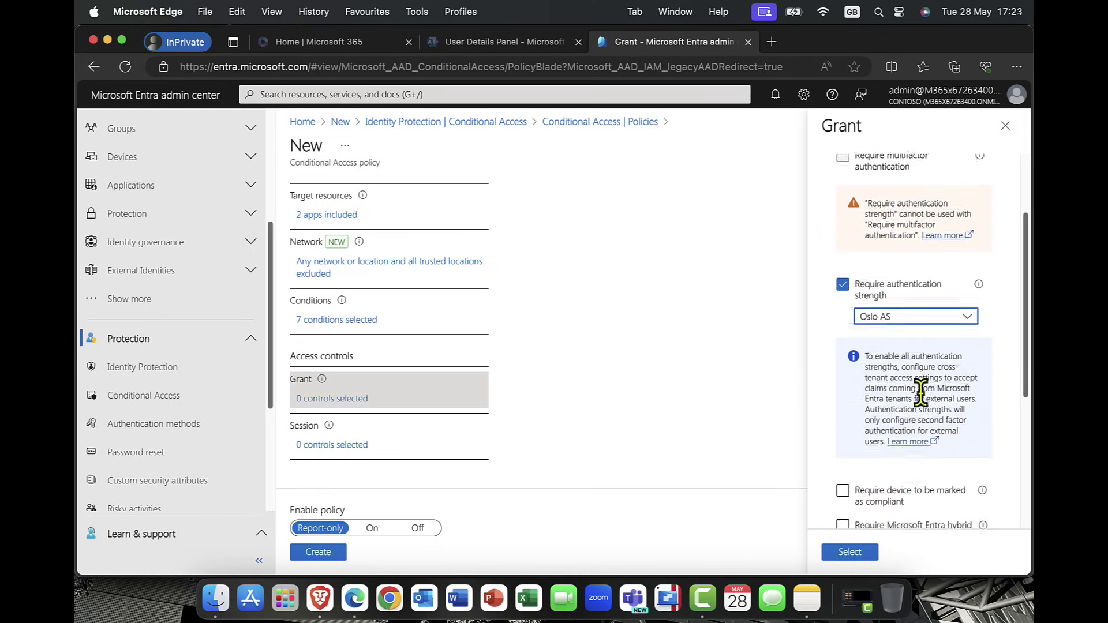
scroll(922, 395, "down", 2)
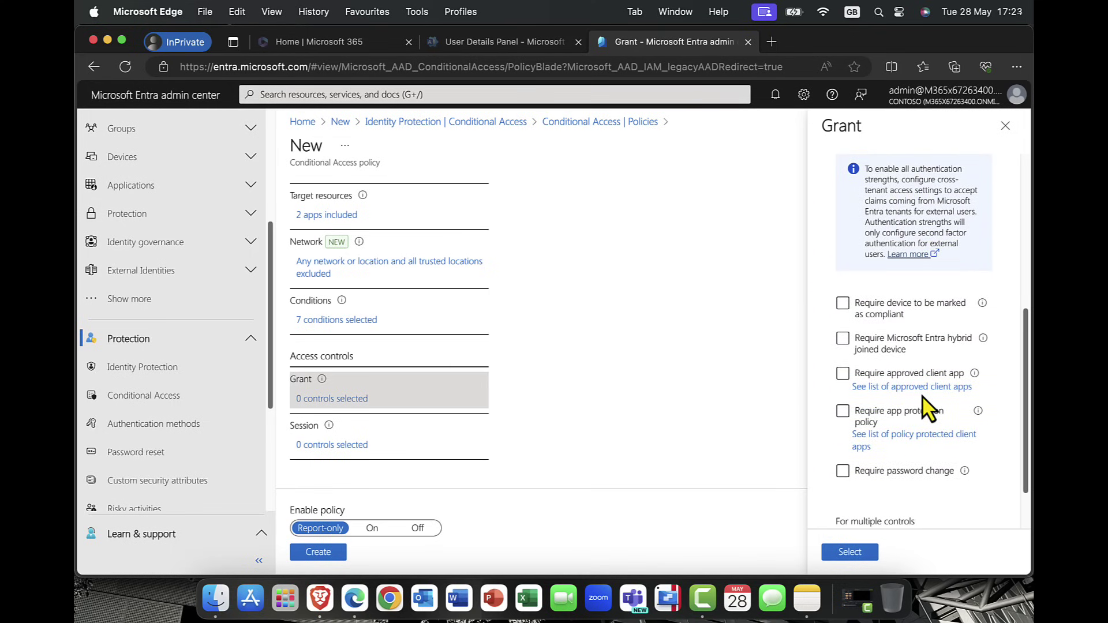
scroll(922, 396, "down", 2)
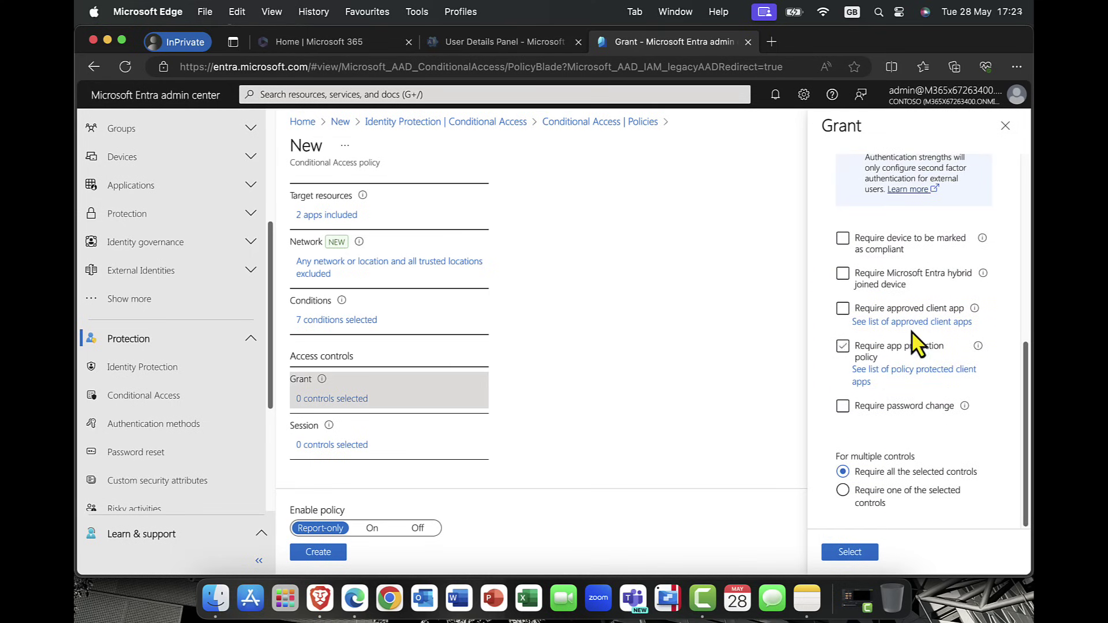
Leave hybrid joined device and app protection unrequired, then apply and review the grant controls.
left_click(901, 274)
left_click(861, 352)
left_click(877, 270)
left_click(886, 282)
left_click(889, 347)
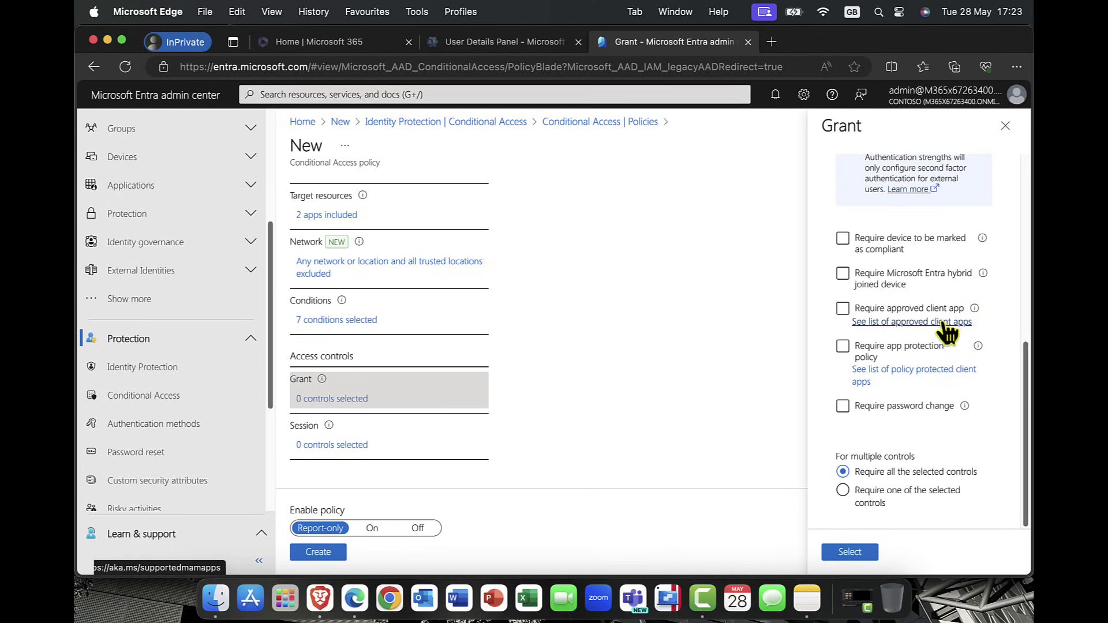
left_click(902, 346)
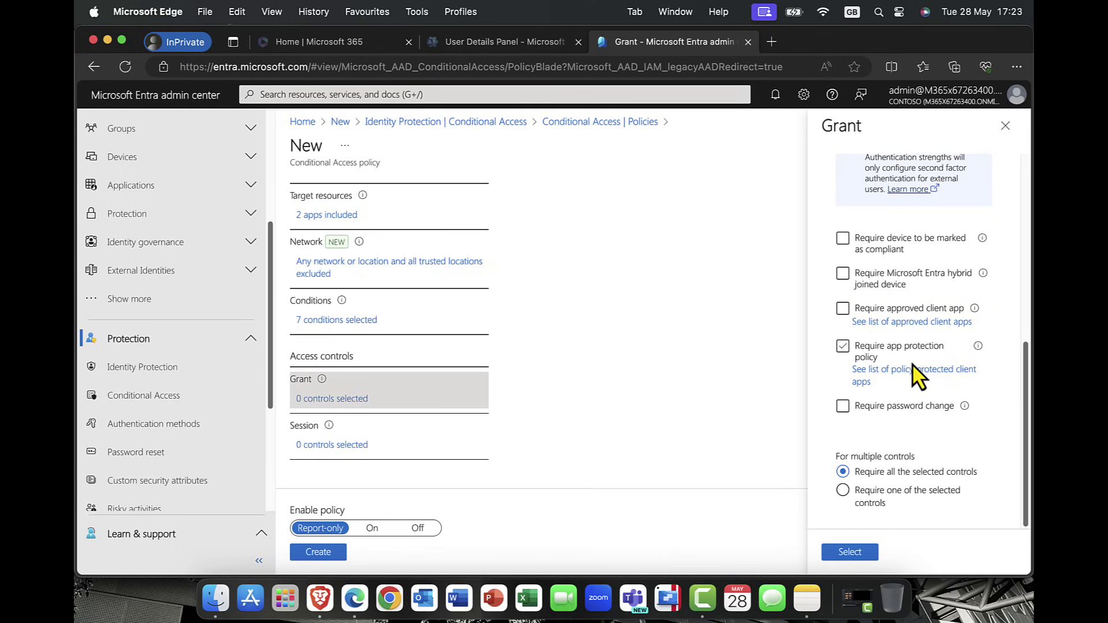
left_click(933, 363)
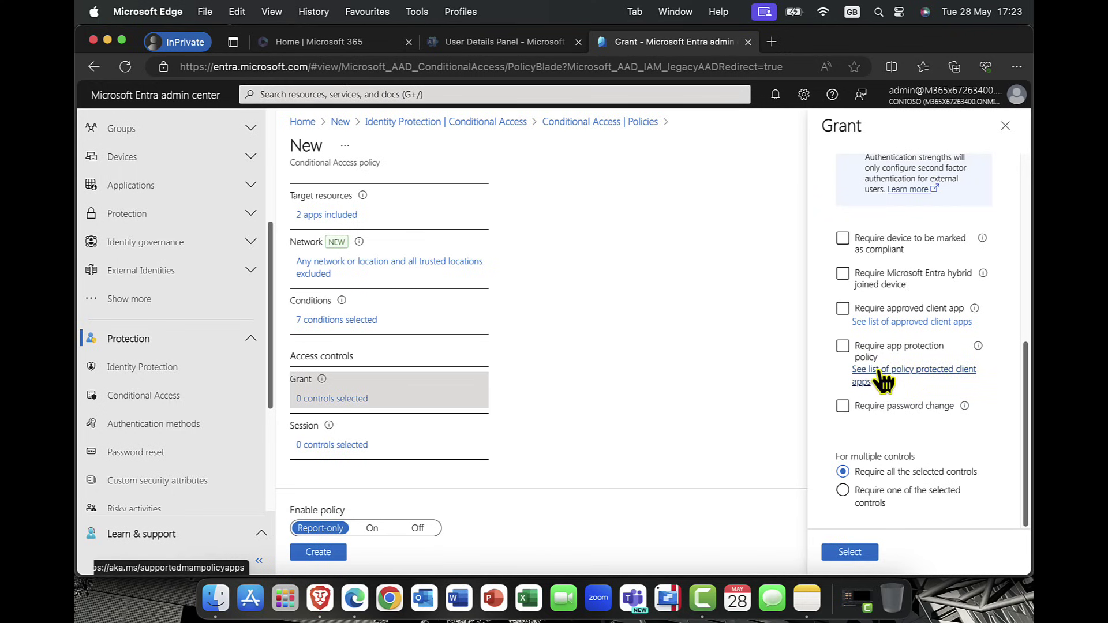
left_click(855, 359)
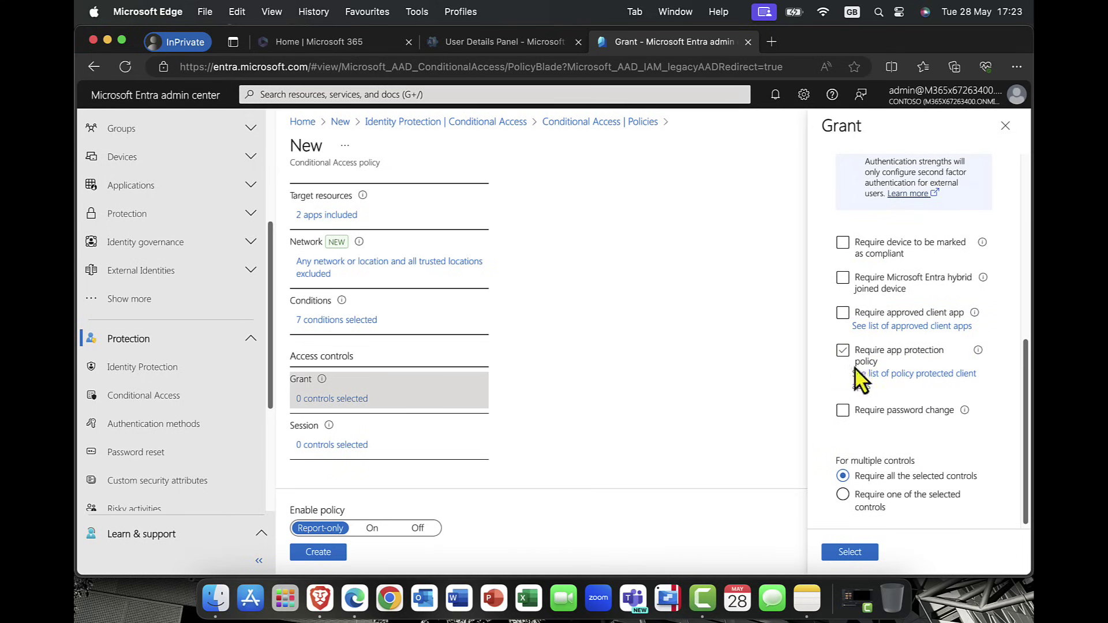
left_click(869, 359)
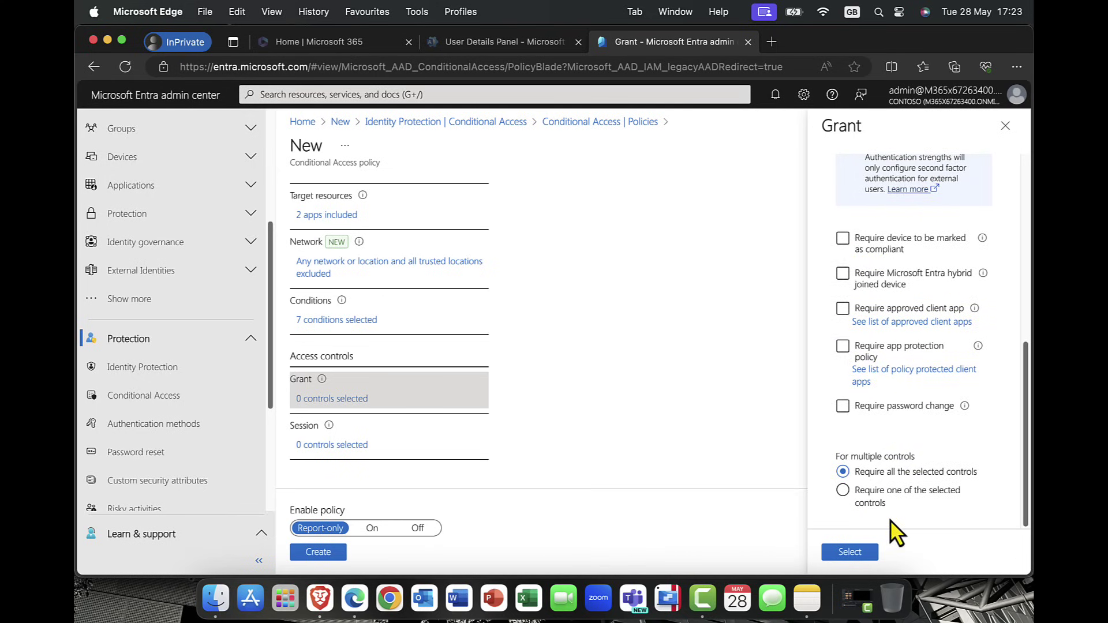
left_click(850, 553)
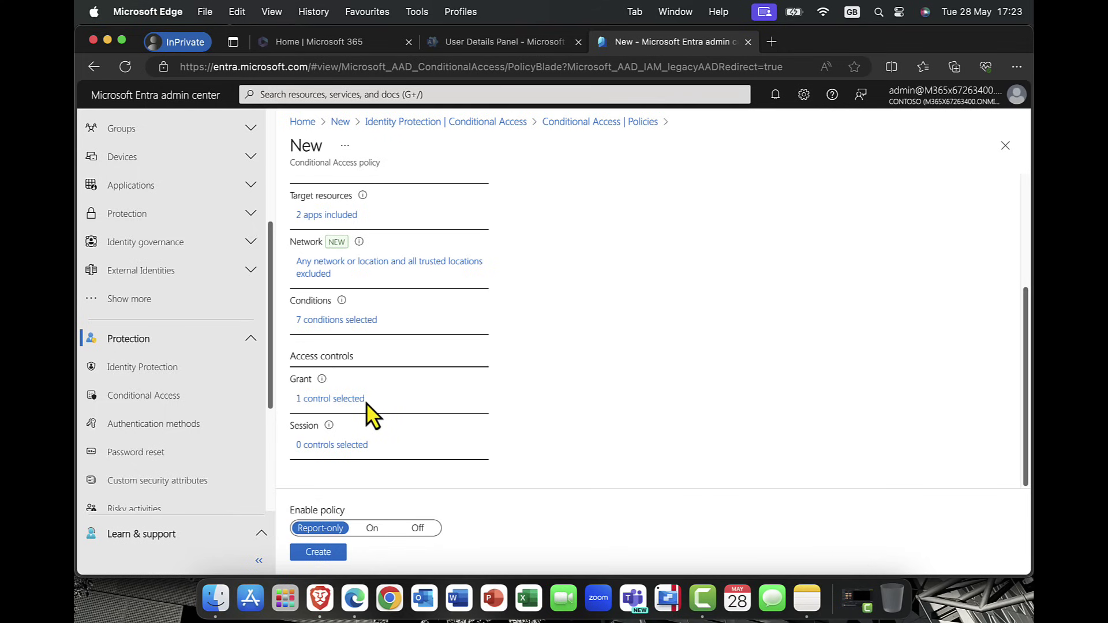
left_click(330, 402)
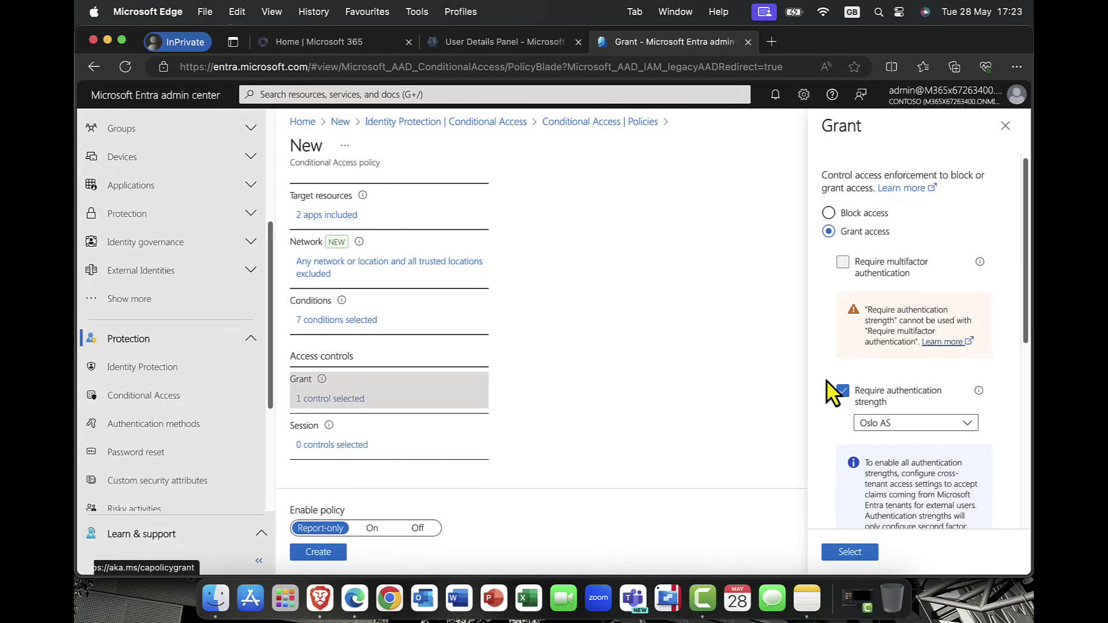
left_click(855, 554)
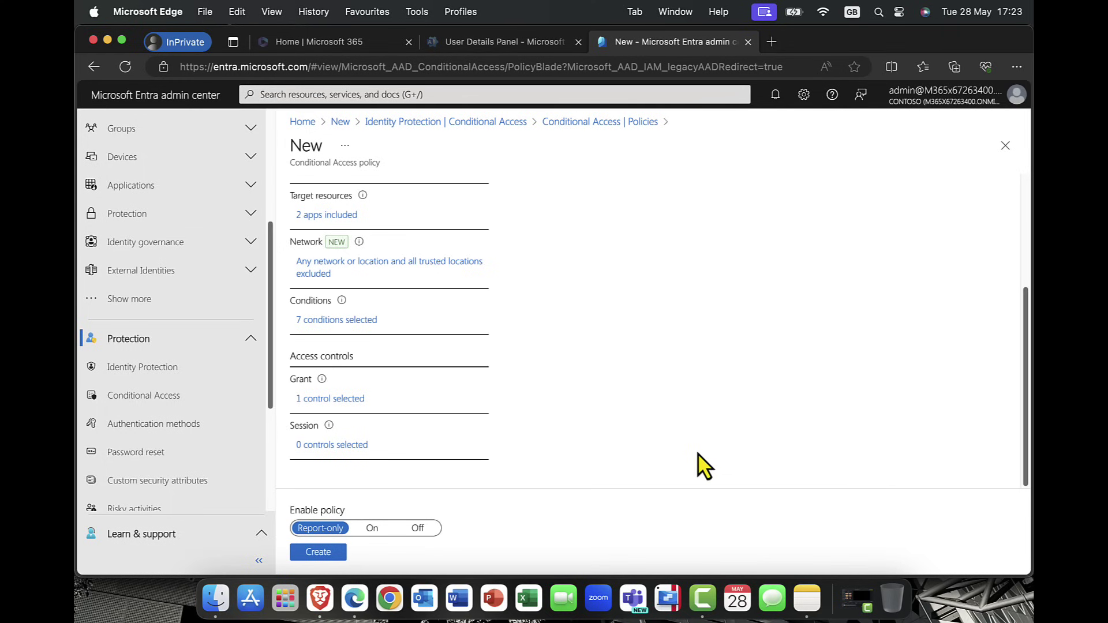
Require token protection for sign-in sessions (Preview) in the session controls.
left_click(314, 446)
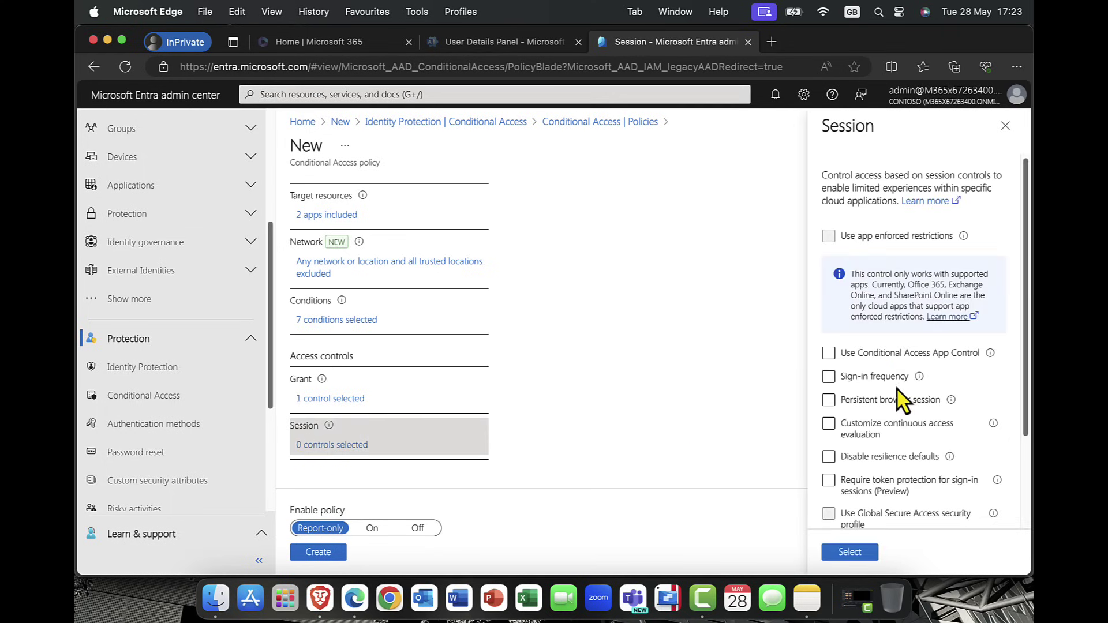
left_click(887, 345)
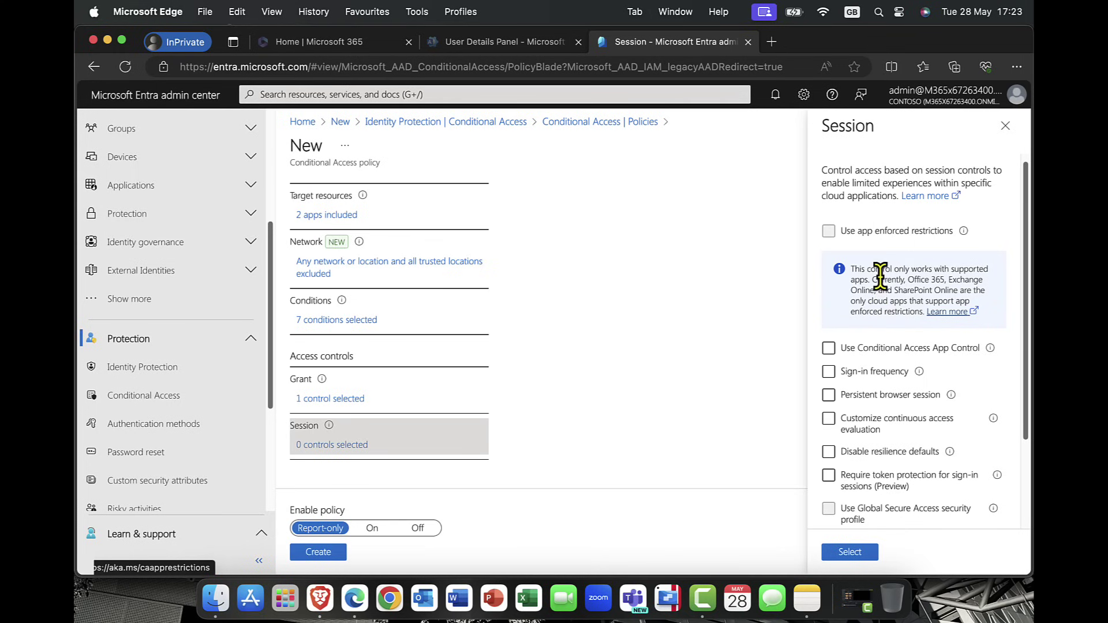
scroll(873, 326, "down", 3)
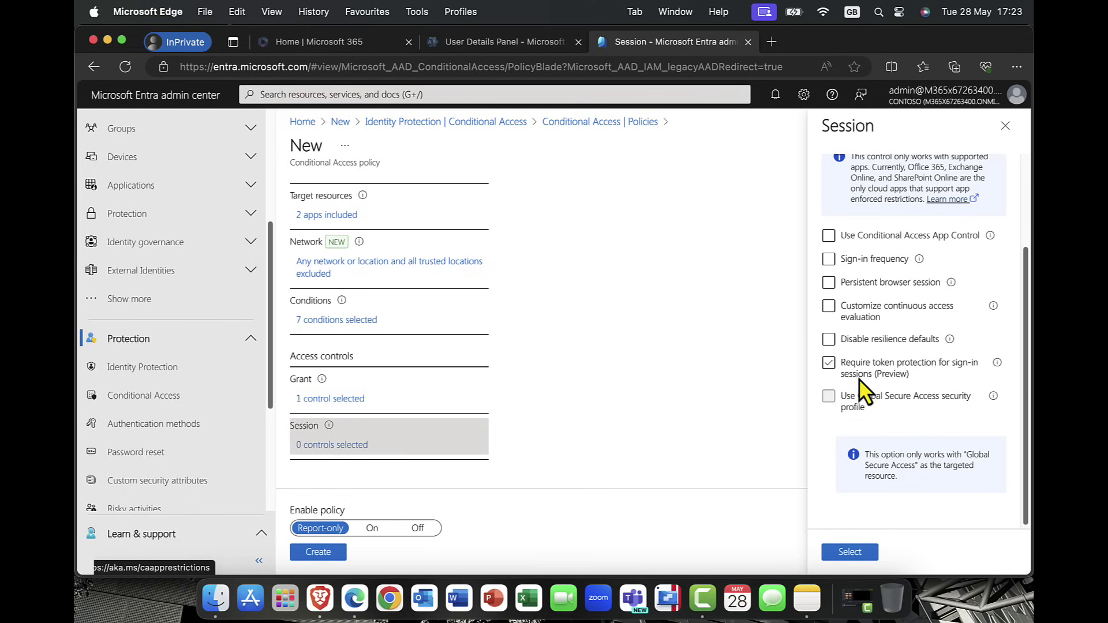
left_click(831, 368)
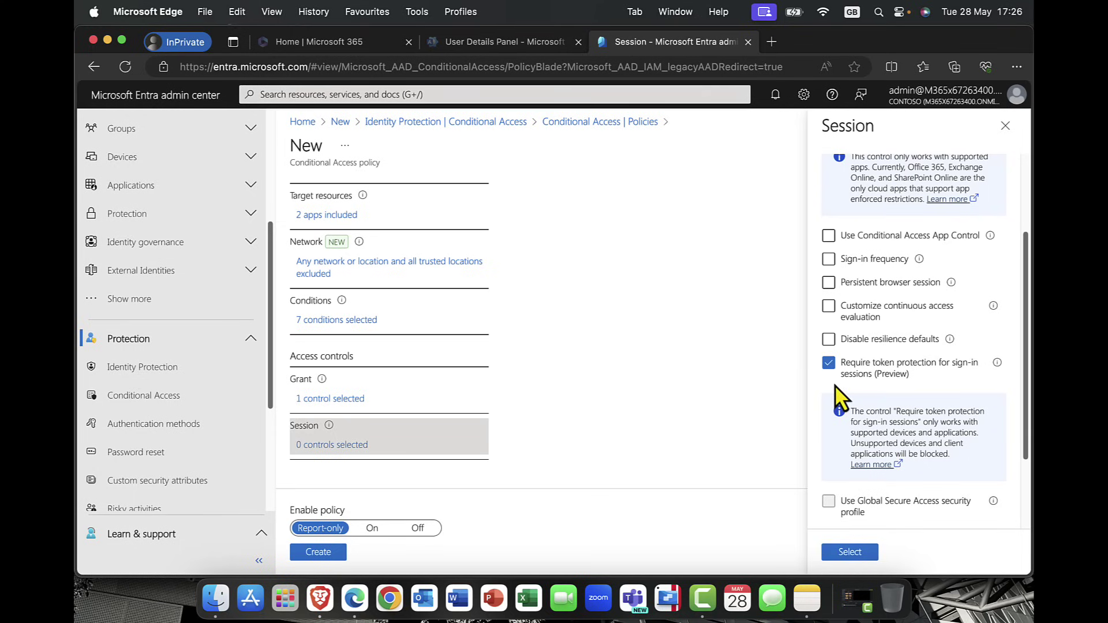
left_click(850, 552)
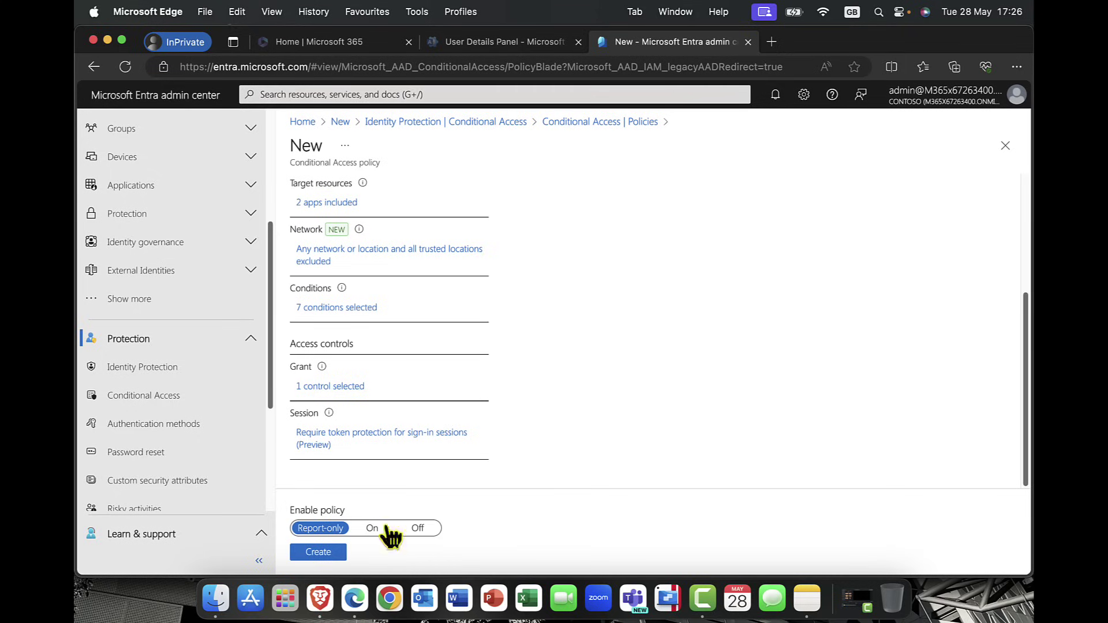
Create the Oslo CA Policy 1 Conditional Access policy with Enable policy left on Report-only.
left_click(317, 552)
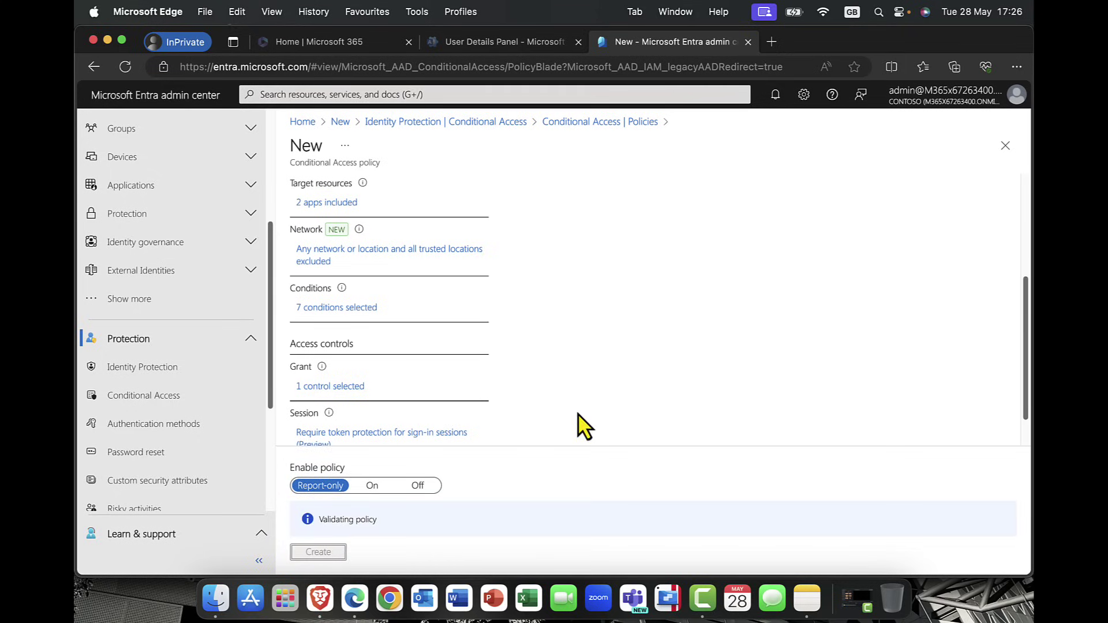